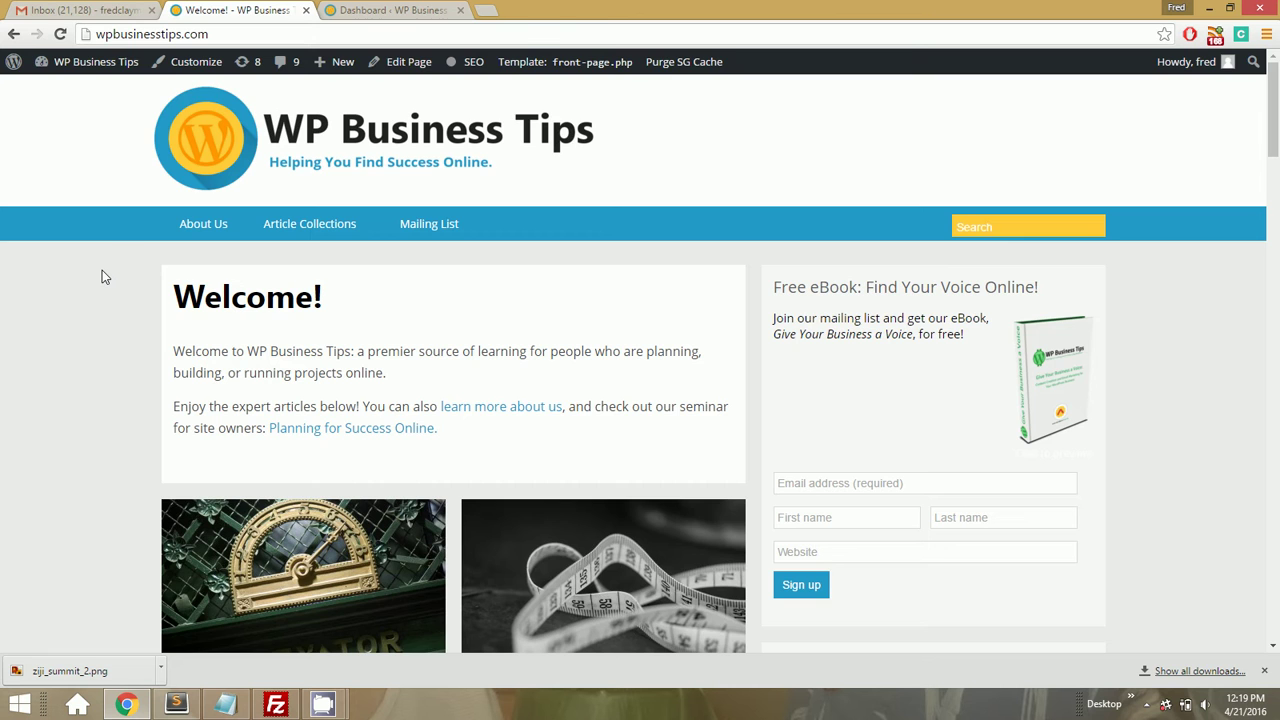
# Load wpshout.com in a new tab and confirm its connection is secure over HTTPS
pyautogui.hotkey('ctrl', 't')
pyautogui.write('wpshout.com')
pyautogui.press('Return')
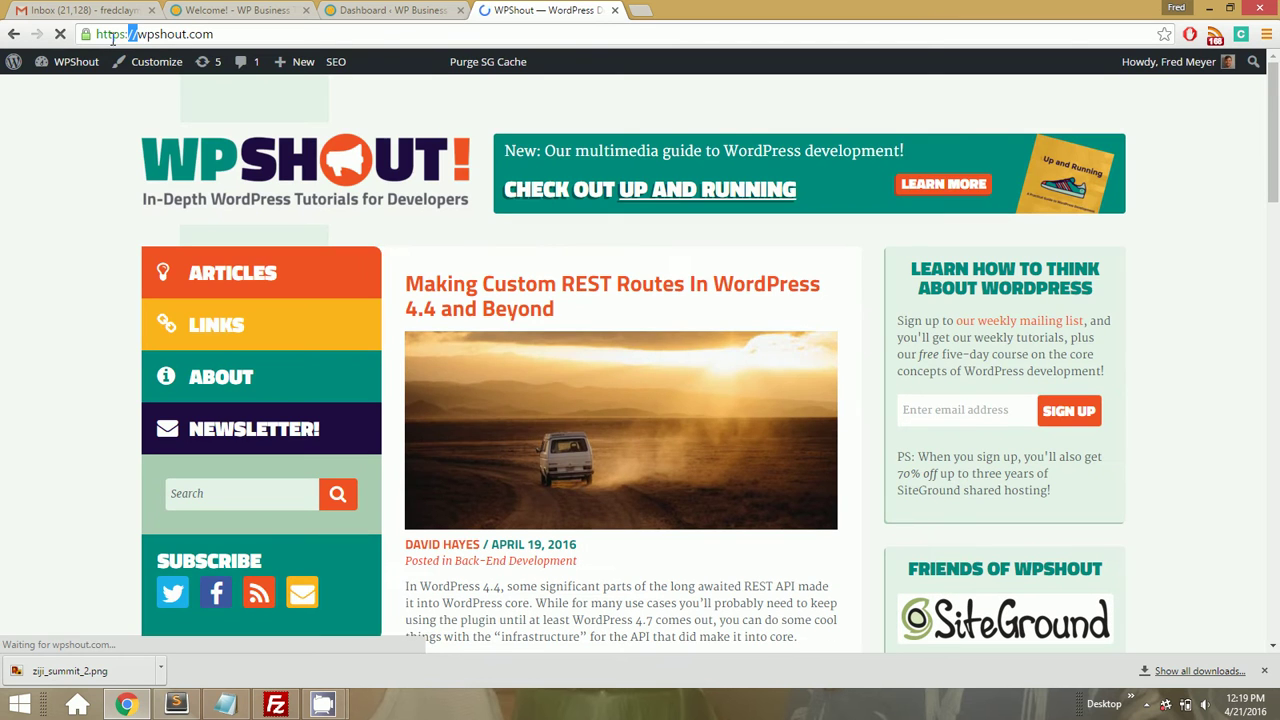
pyautogui.moveTo(138, 34); pyautogui.dragTo(97, 34)
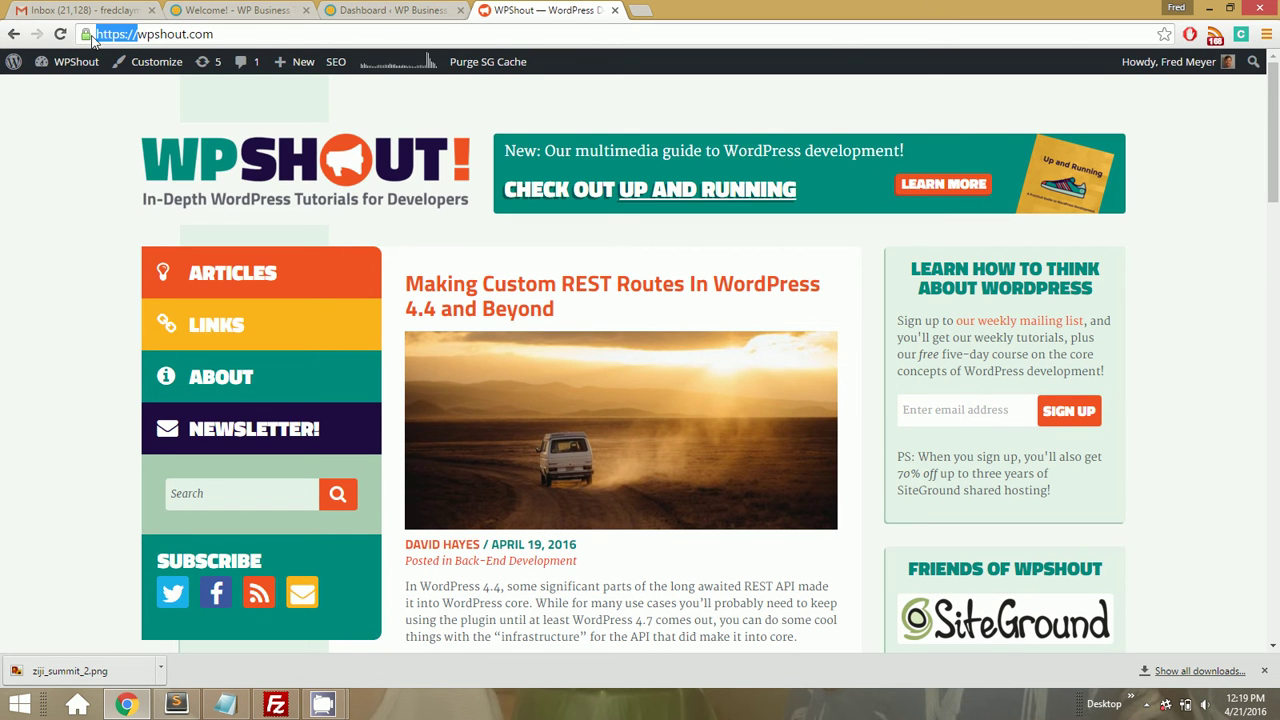
pyautogui.click(87, 34)
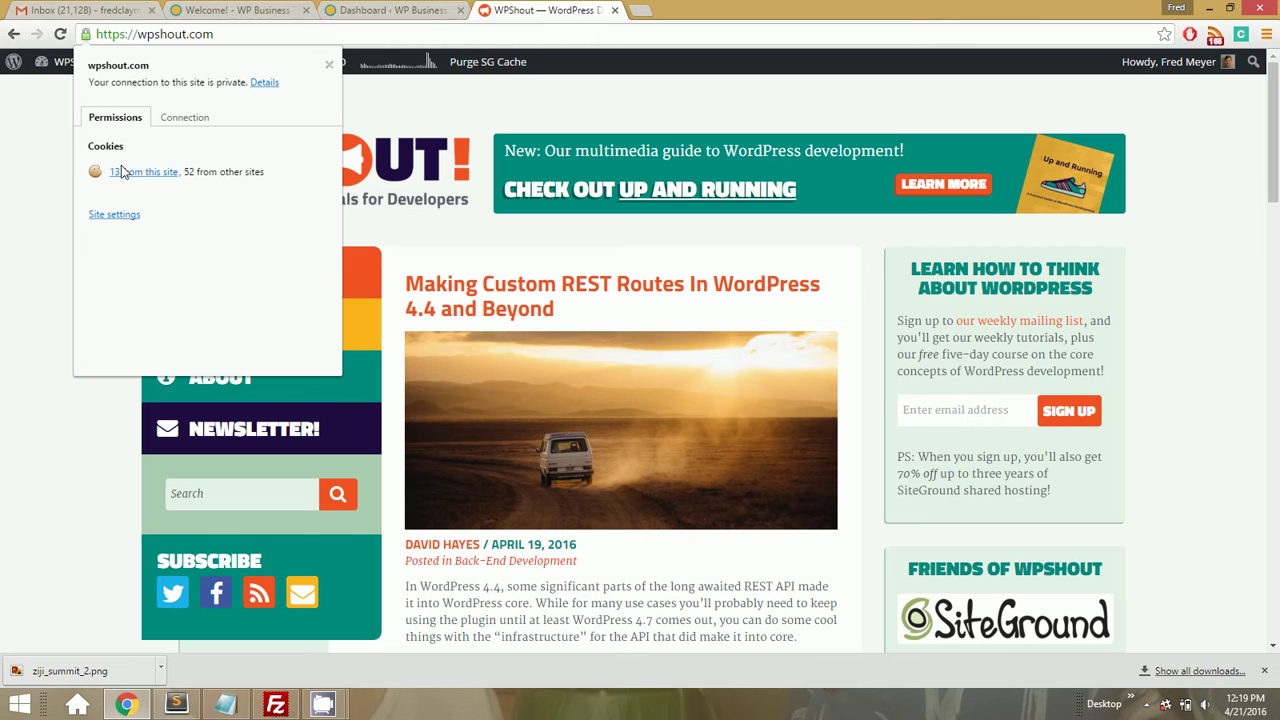
pyautogui.click(431, 36)
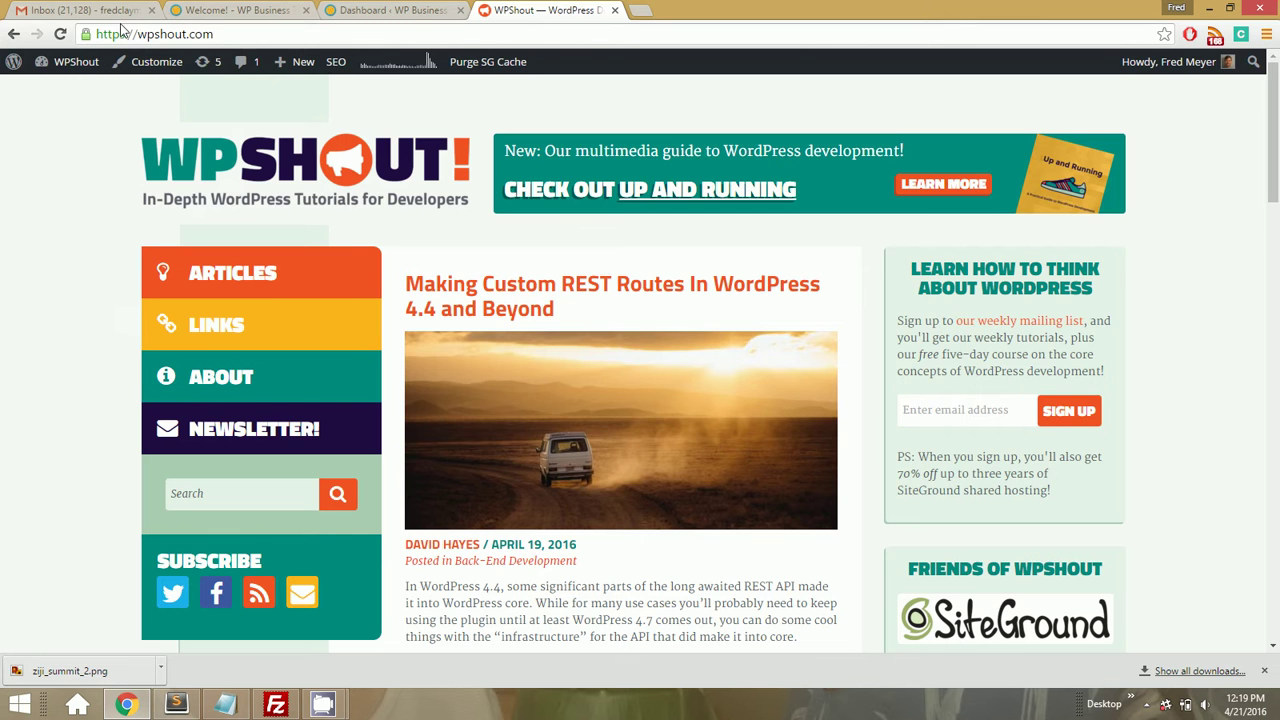
pyautogui.moveTo(124, 34); pyautogui.dragTo(137, 35)
pyautogui.doubleClick(148, 35)
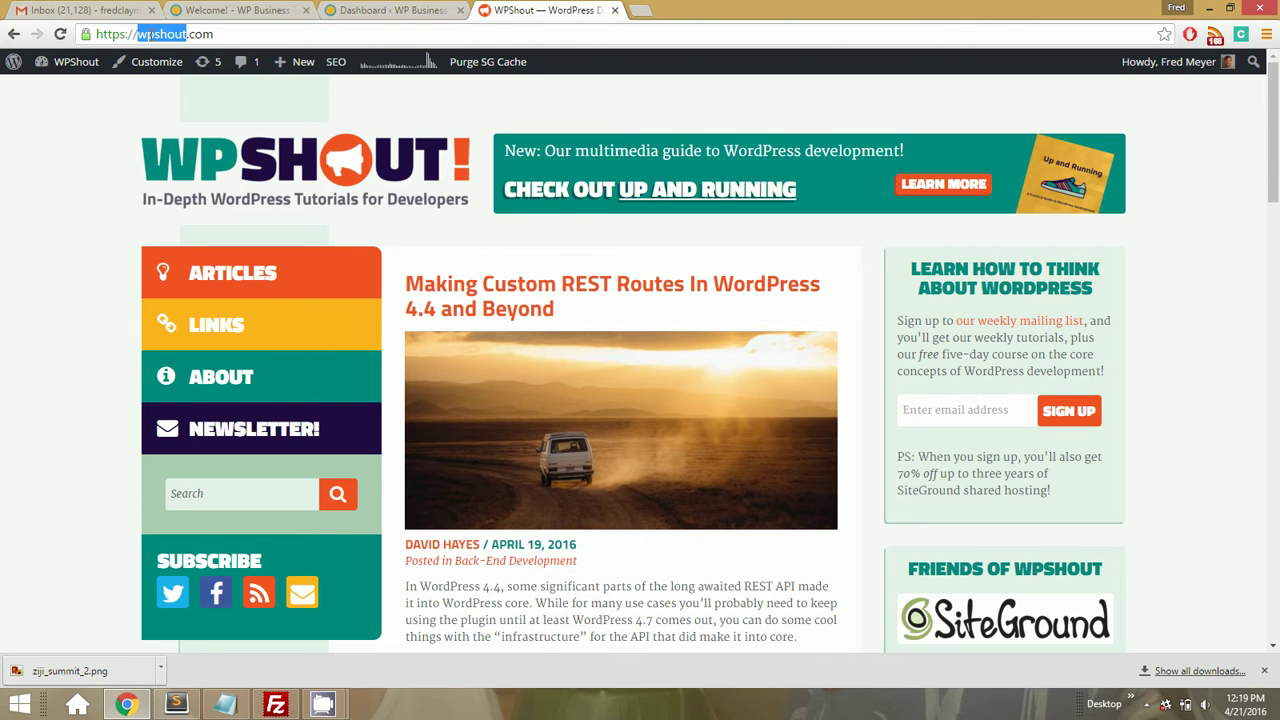
pyautogui.write('pressupinc')
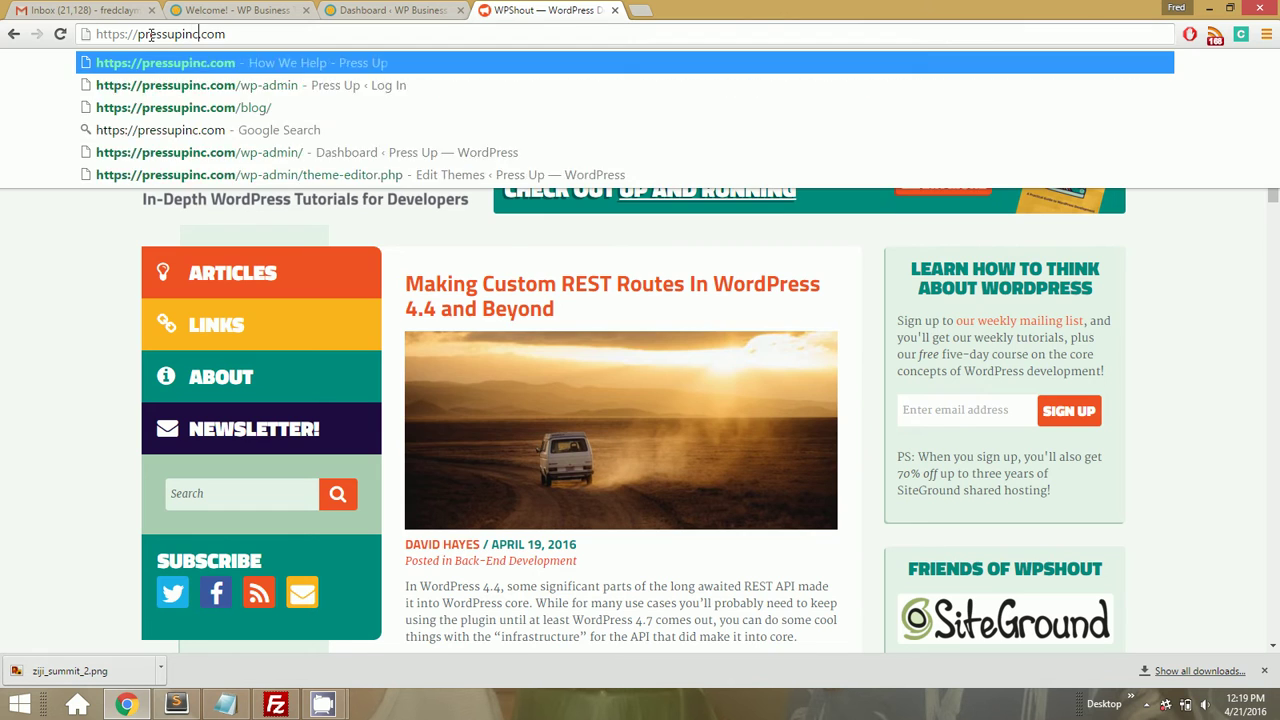
pyautogui.press('Return')
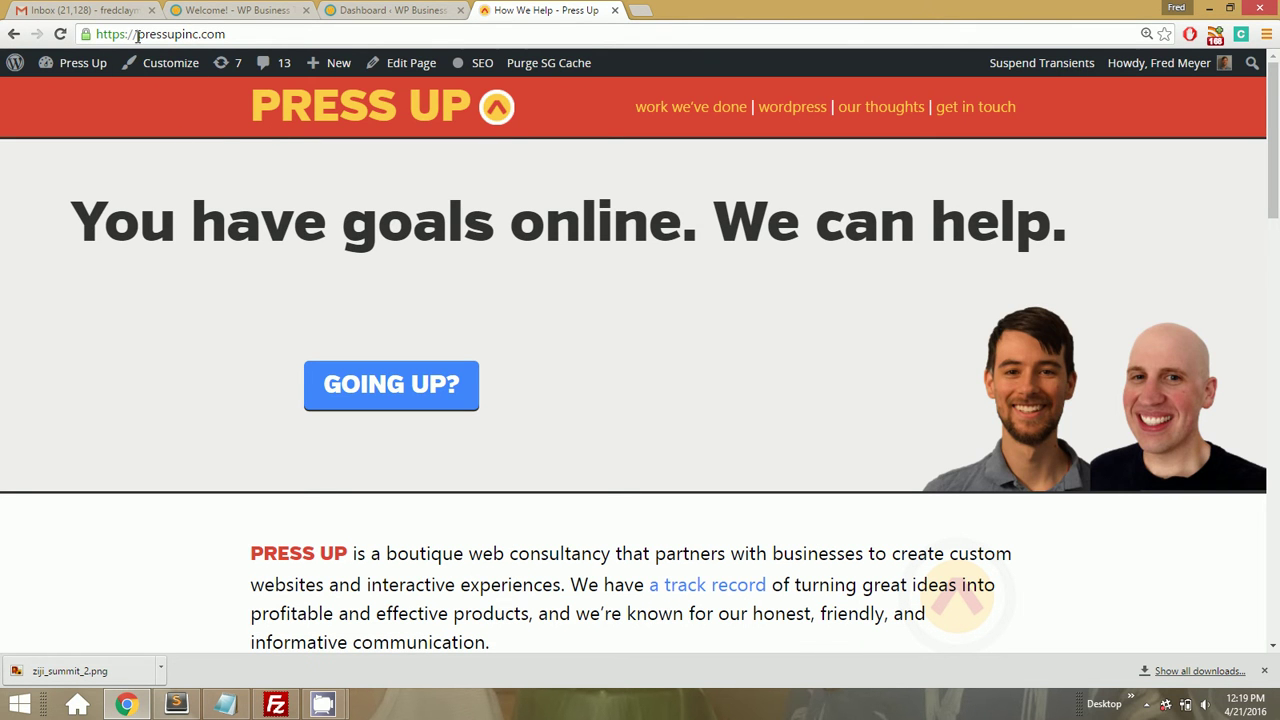
pyautogui.moveTo(137, 34); pyautogui.dragTo(62, 37)
pyautogui.write('www.')
pyautogui.press('Escape')
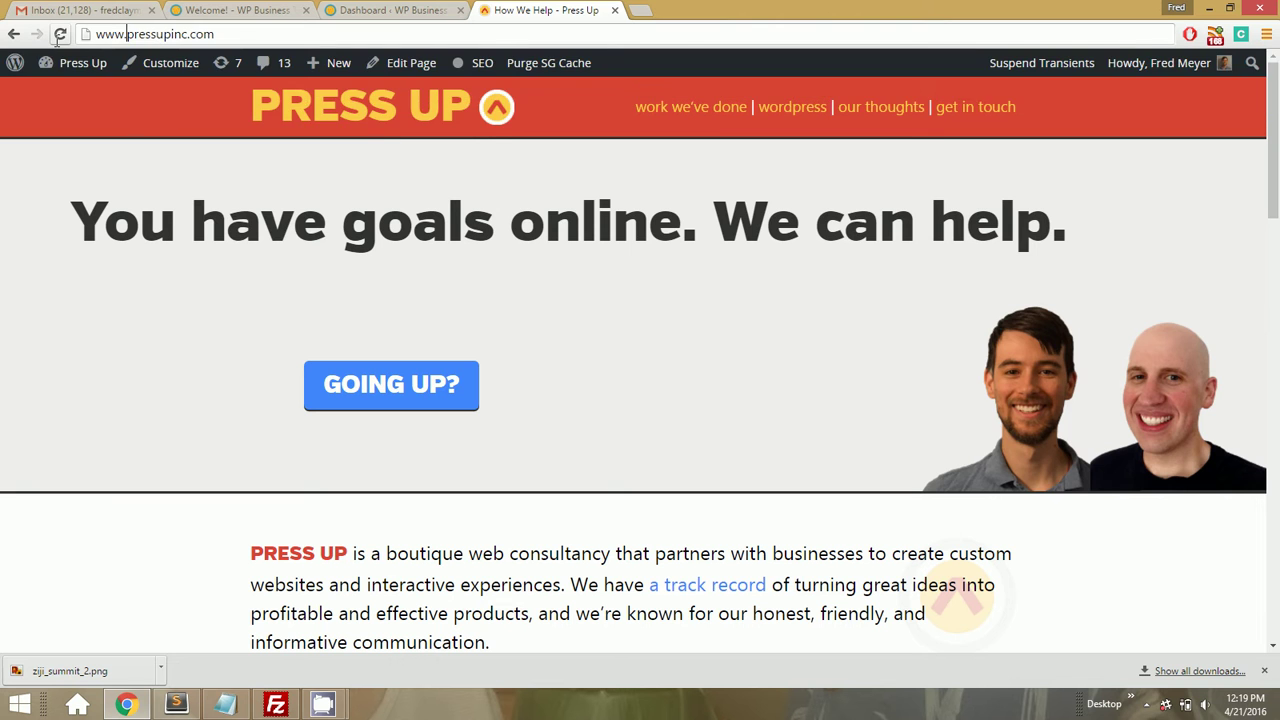
pyautogui.click(59, 35)
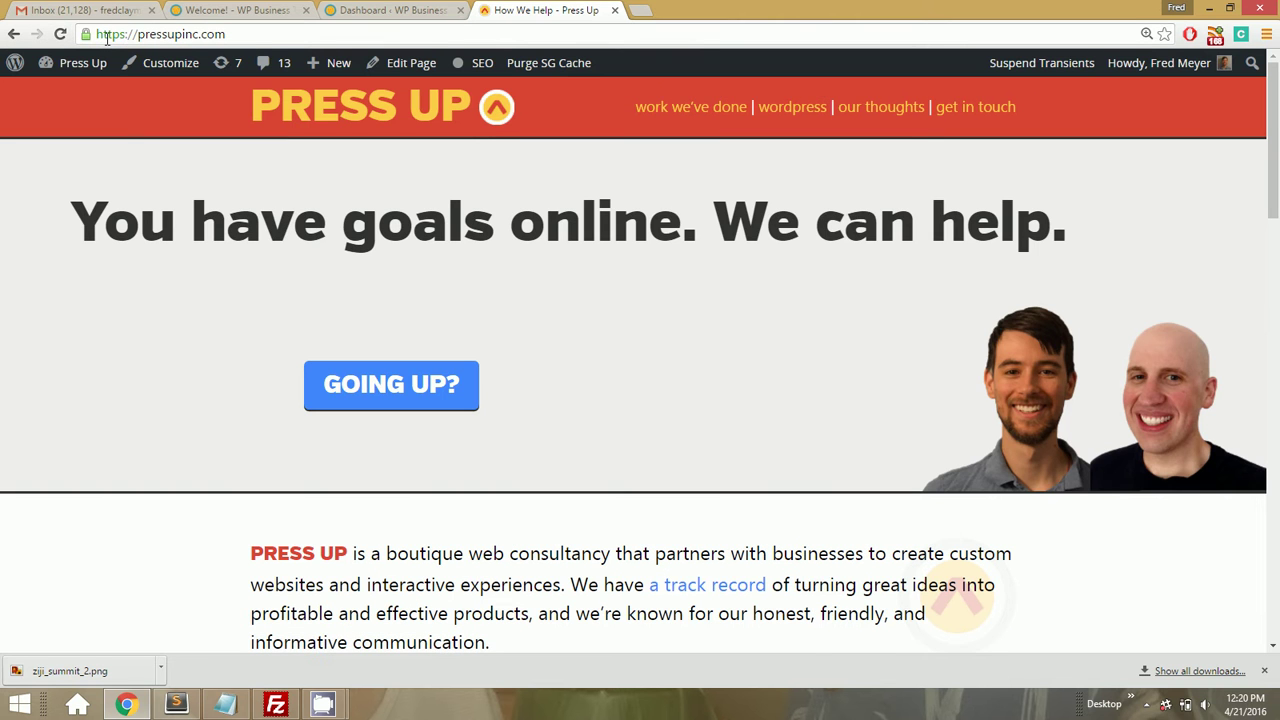
# Close the Press Up tab and show the WP Business Tips front page, still on plain http
pyautogui.click(614, 10)
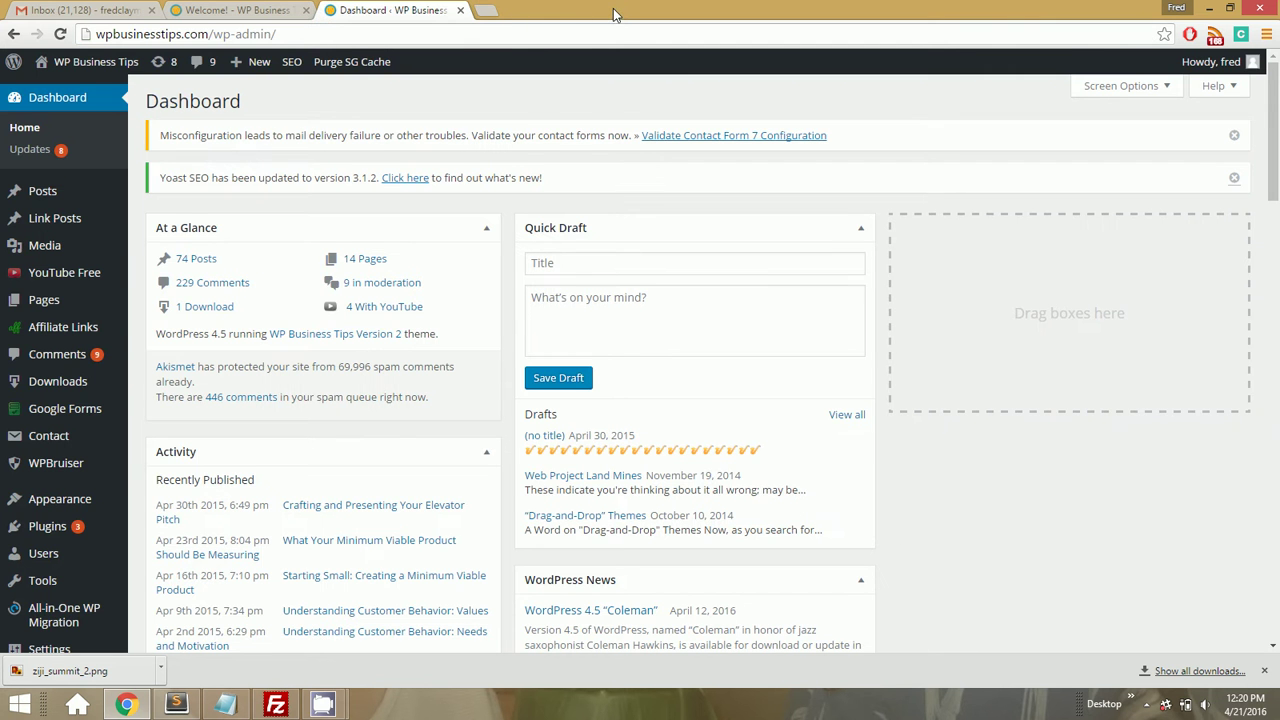
pyautogui.click(240, 10)
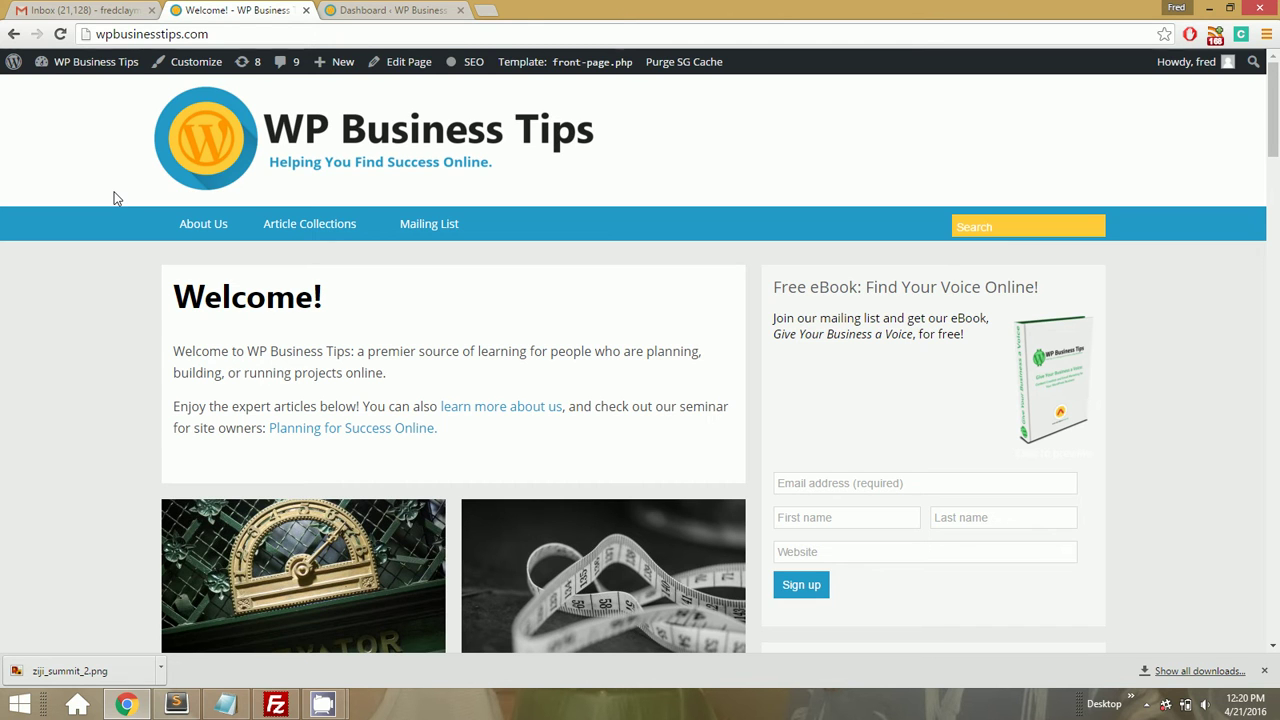
# Go to the SiteGround website's login page in a new tab
pyautogui.hotkey('ctrl', 't')
pyautogui.write('site')
pyautogui.press('Return')
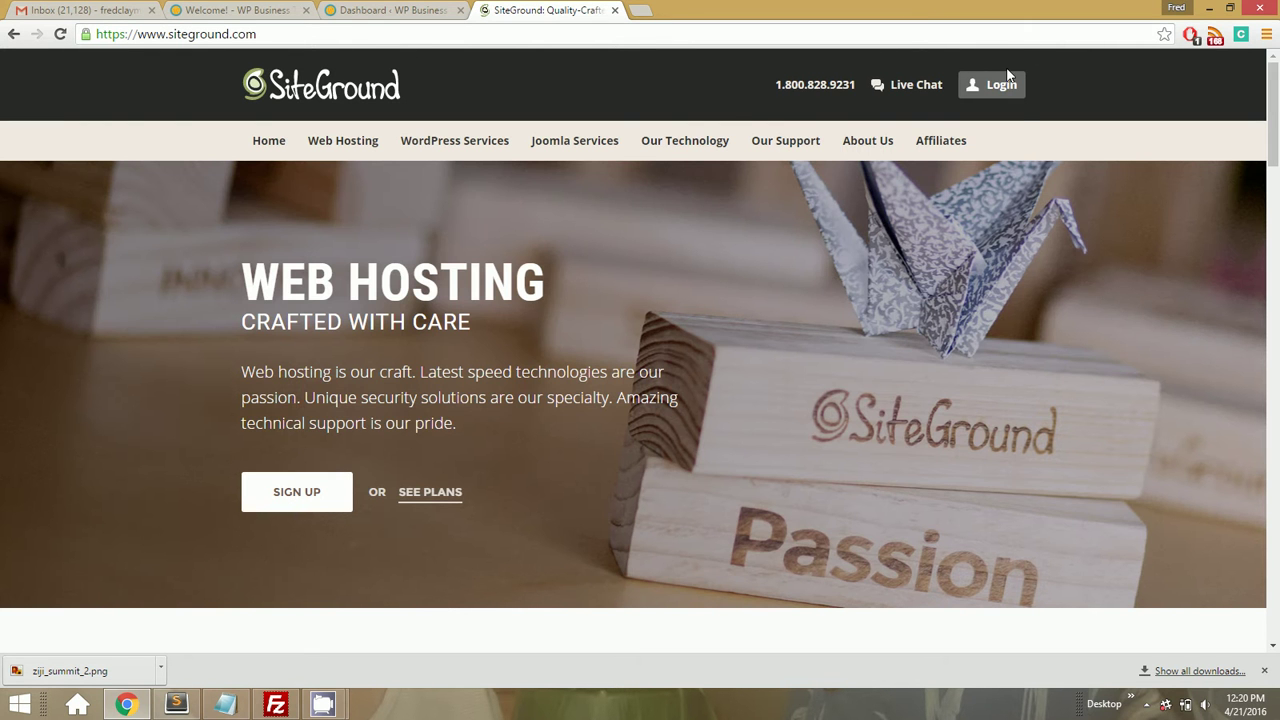
pyautogui.click(995, 86)
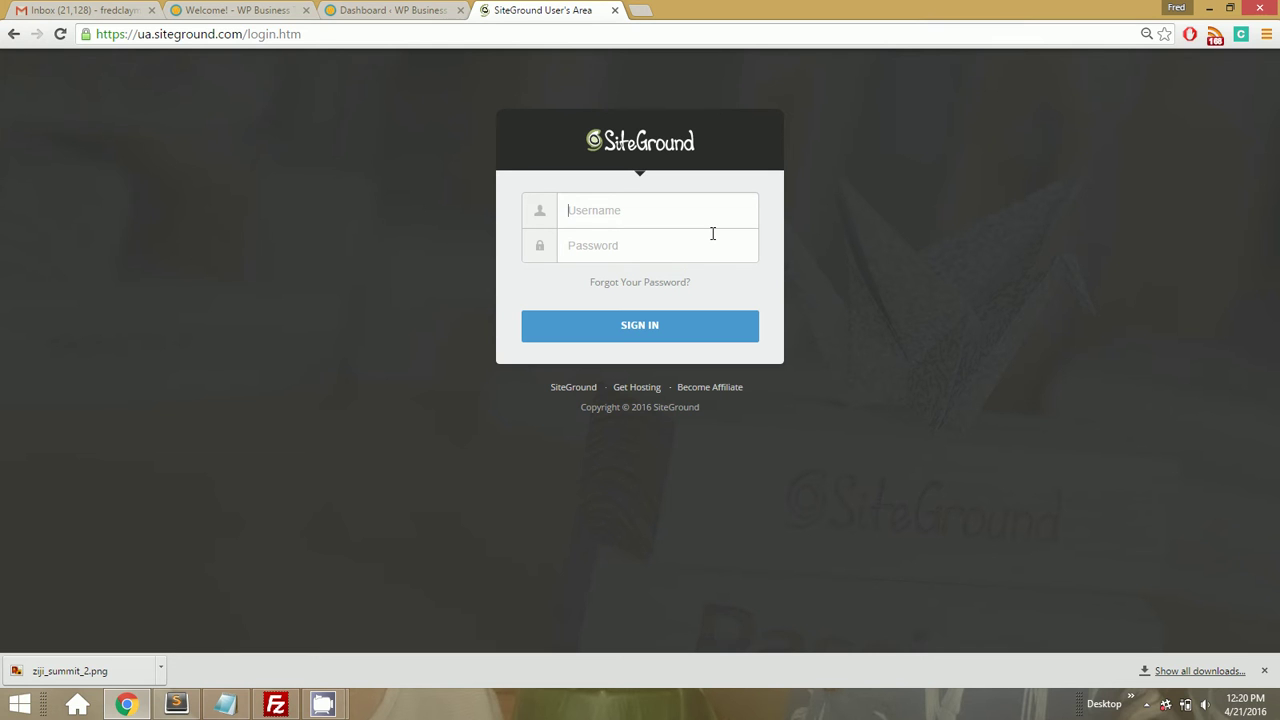
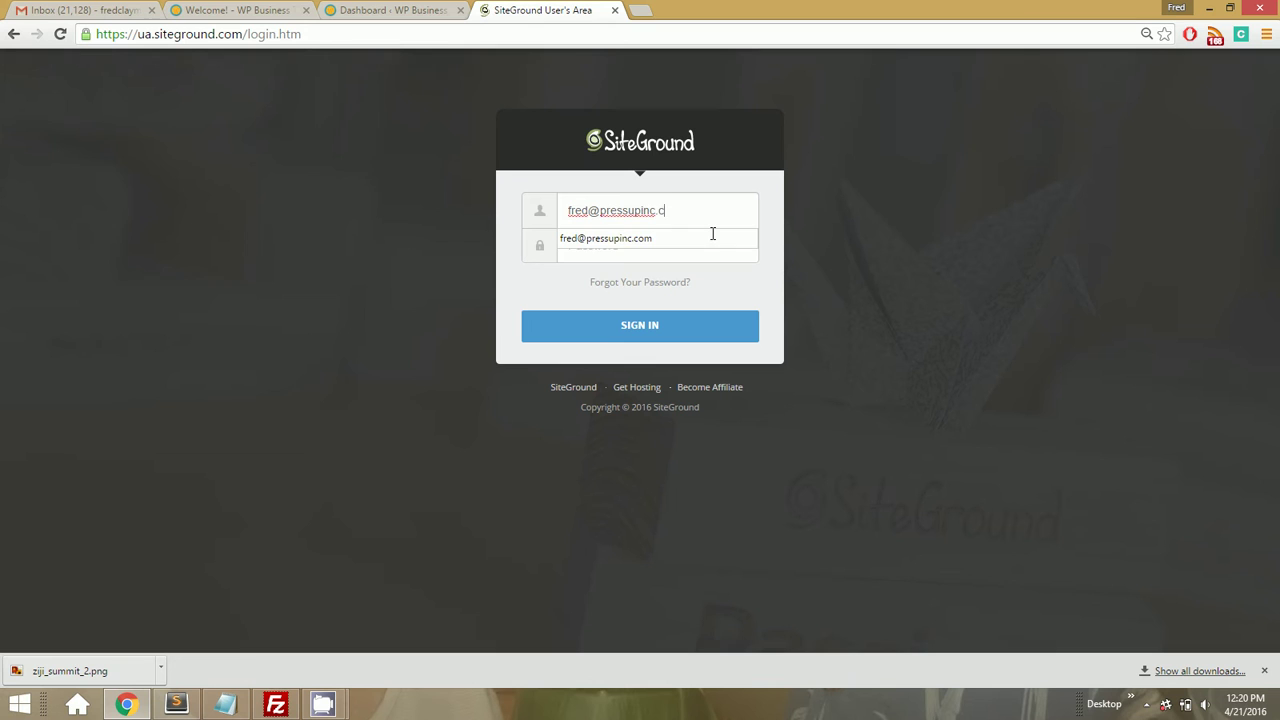
# Sign in with the account e-mail and password, then open the pressupinc.com cPanel from My Accounts
pyautogui.press('Tab')
pyautogui.write('•')
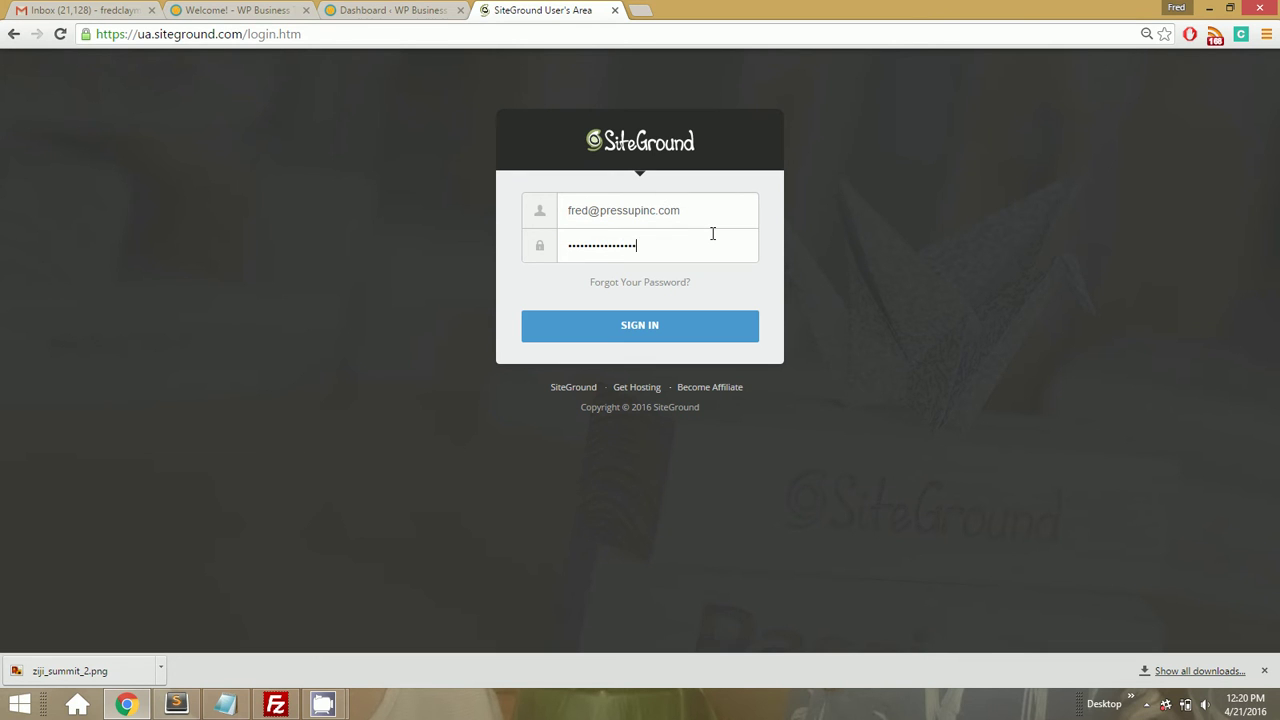
pyautogui.write('••••')
pyautogui.press('Return')
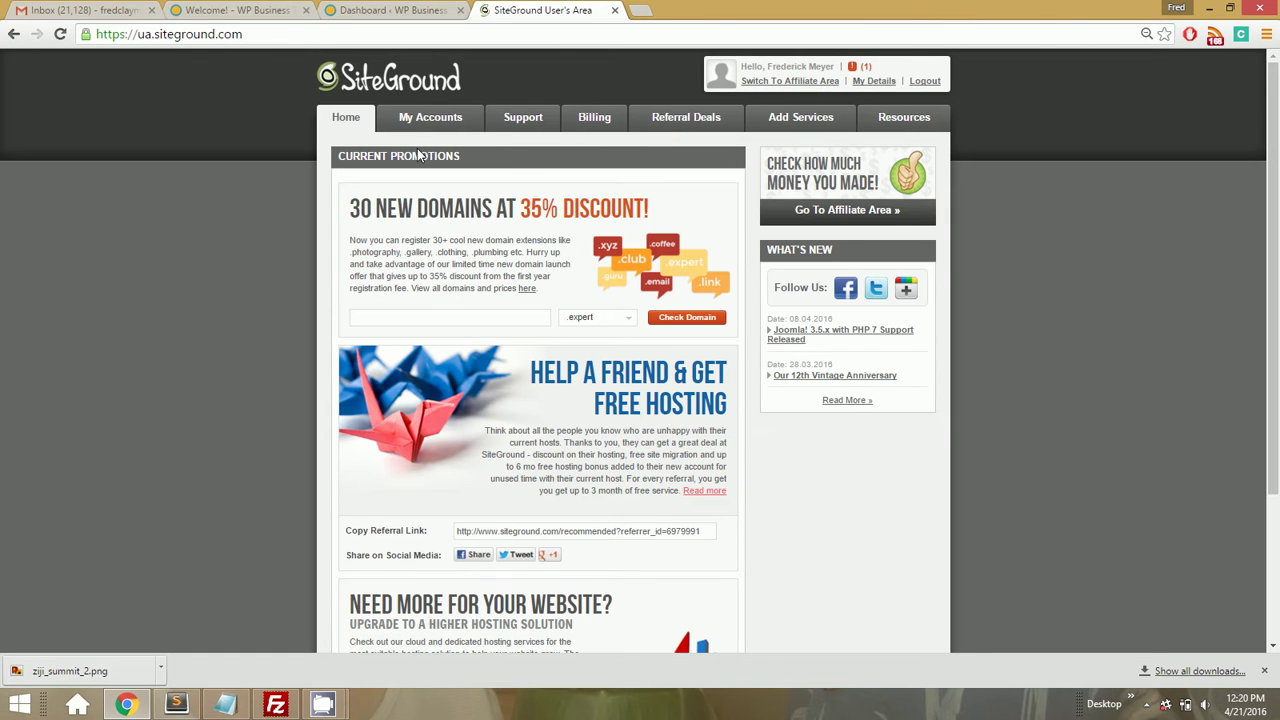
pyautogui.click(425, 120)
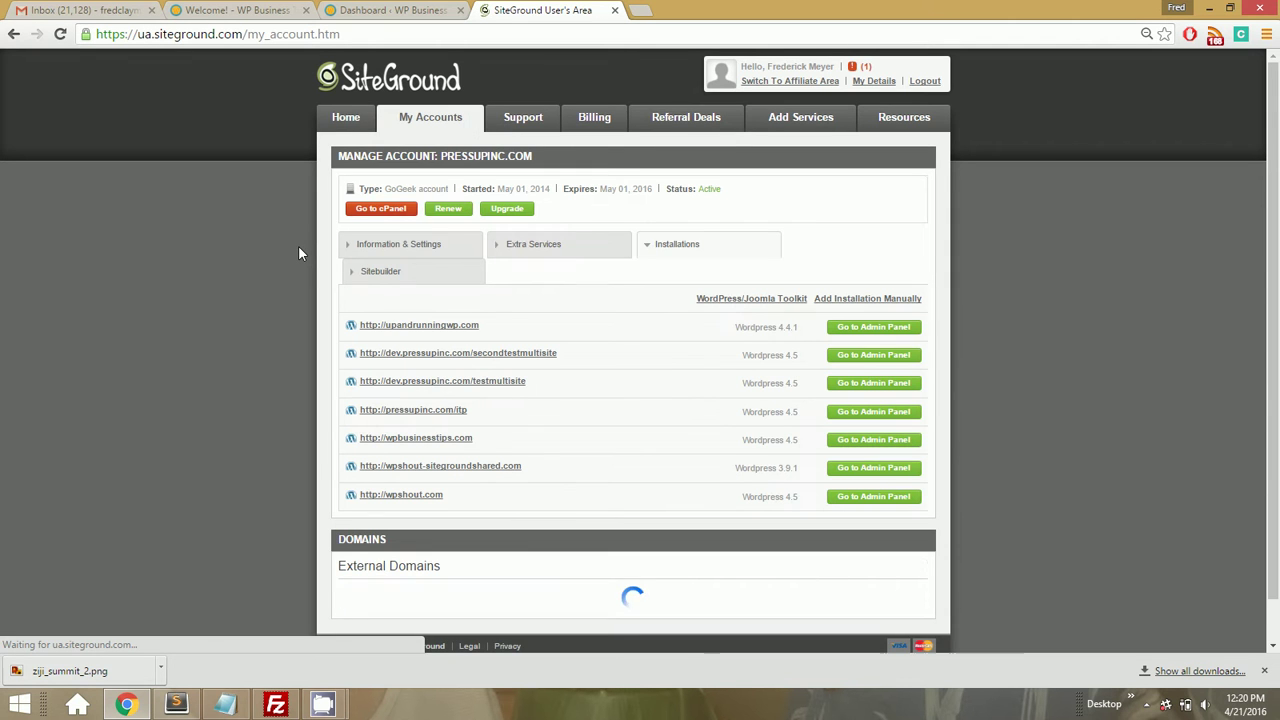
pyautogui.click(395, 220)
# Find Let's Encrypt under Security on the cPanel page and open it
pyautogui.scroll(-5, 670, 345)
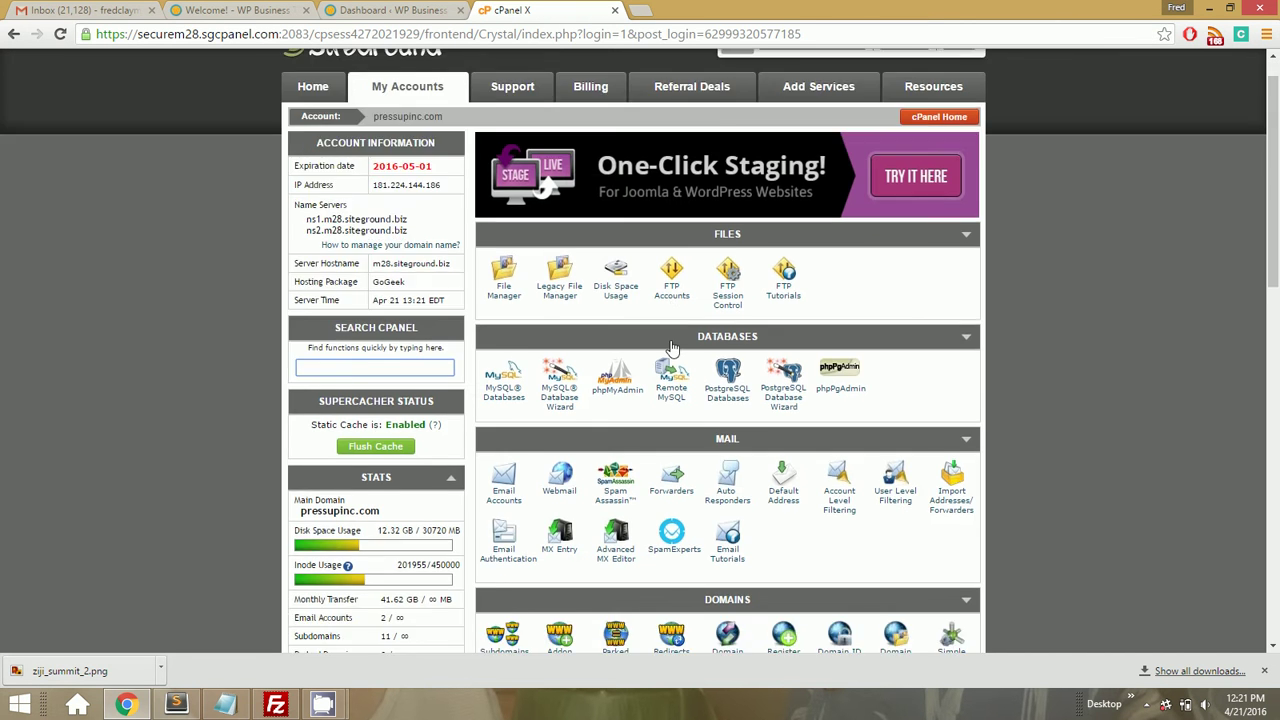
pyautogui.scroll(-2, 670, 341)
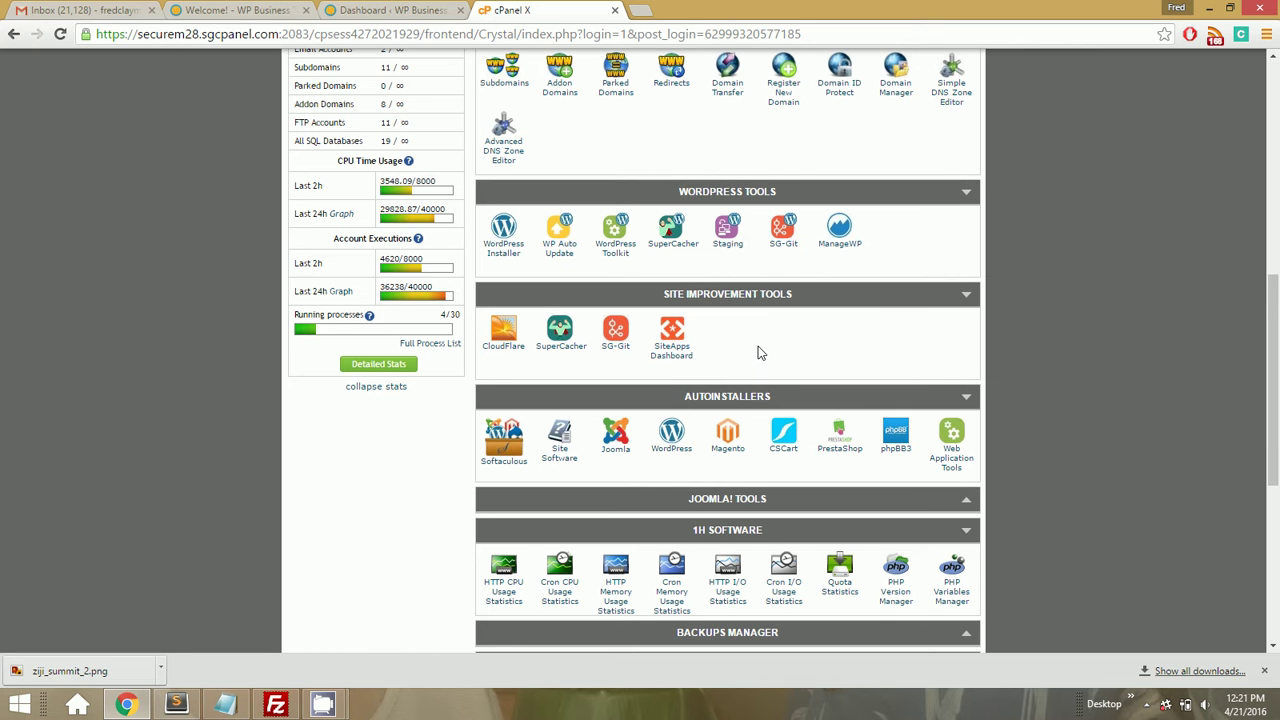
pyautogui.scroll(-1, 758, 352)
pyautogui.hotkey('ctrl', 'f')
pyautogui.write("let's")
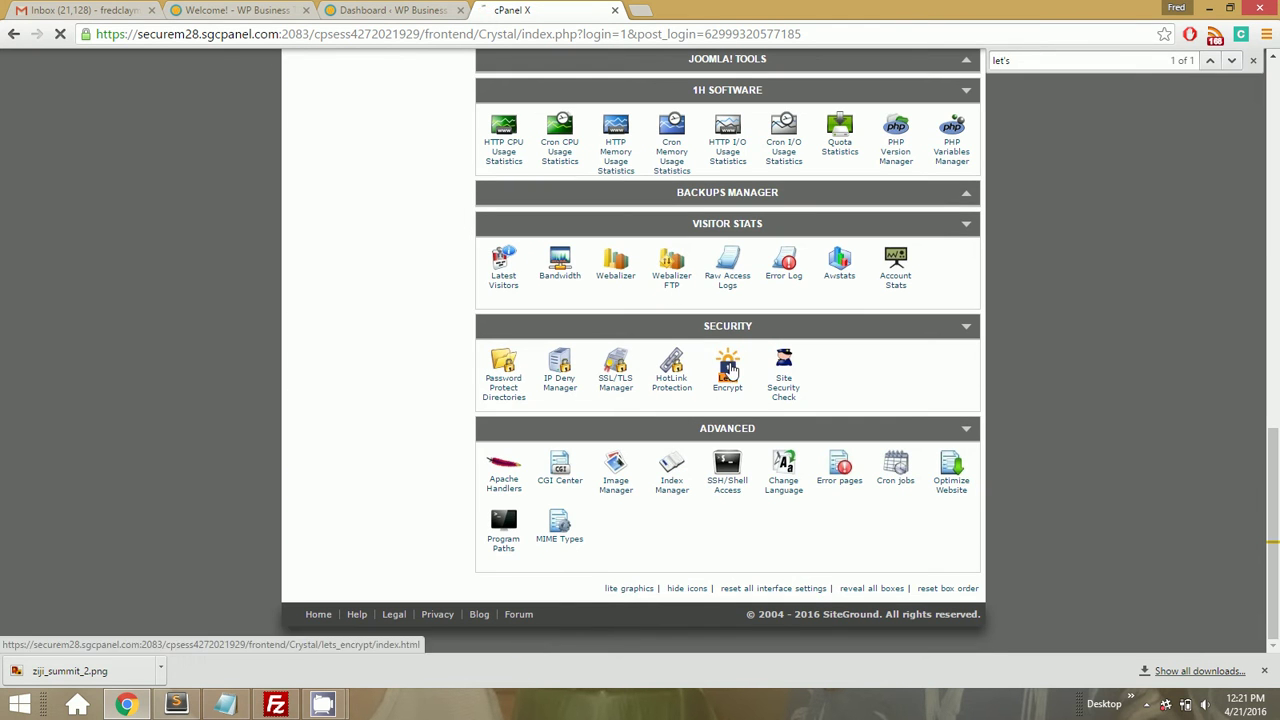
pyautogui.click(730, 370)
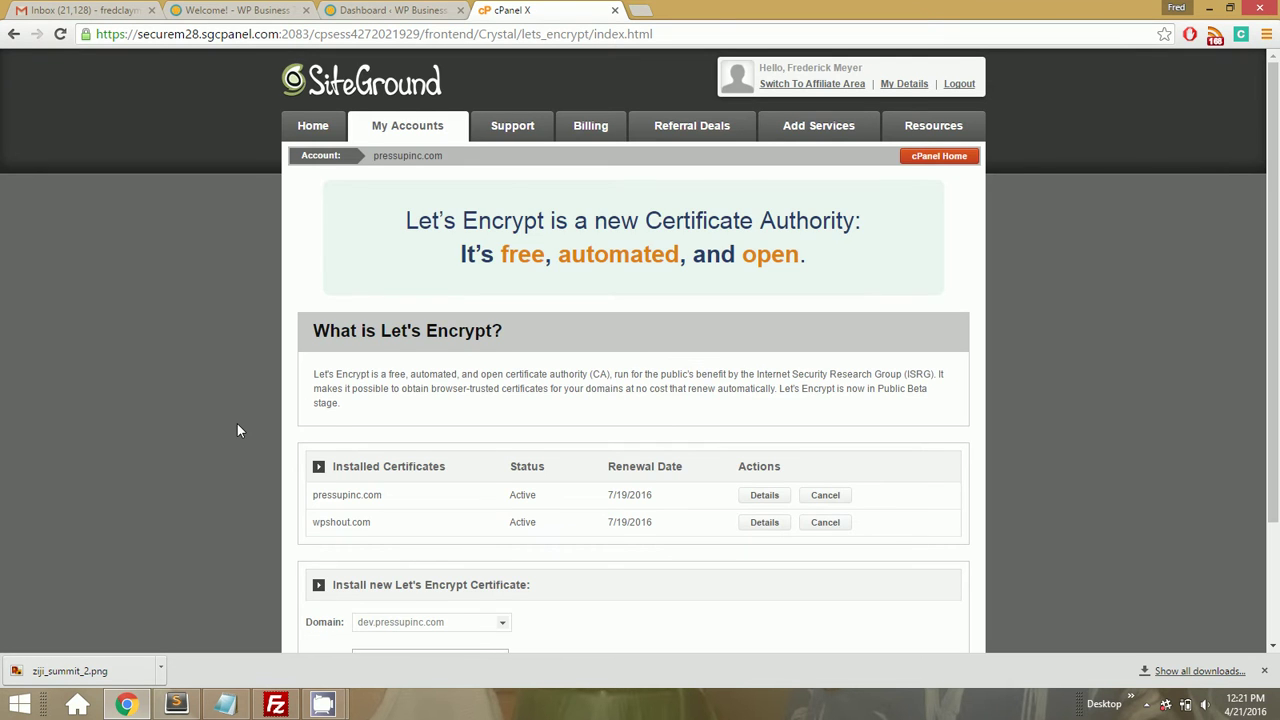
# Choose wpbusinesstips.com as the domain and install the certificate until it succeeds
pyautogui.scroll(-3, 237, 430)
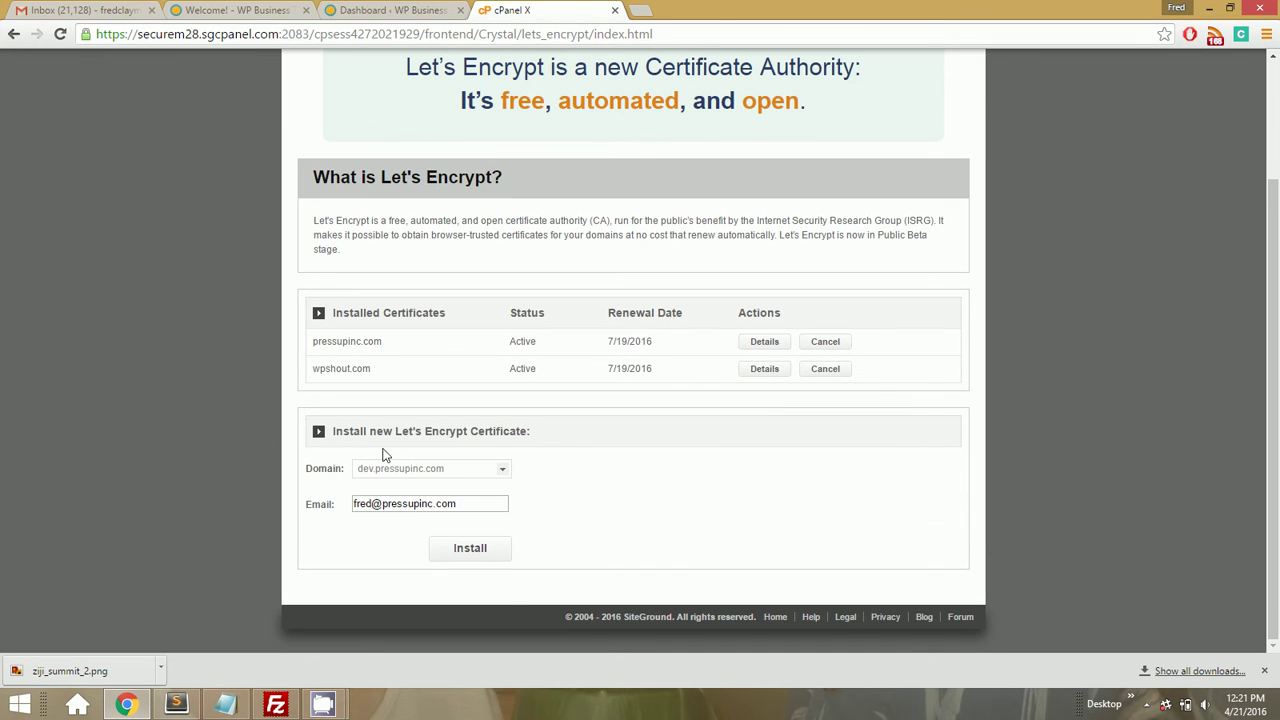
pyautogui.click(395, 472)
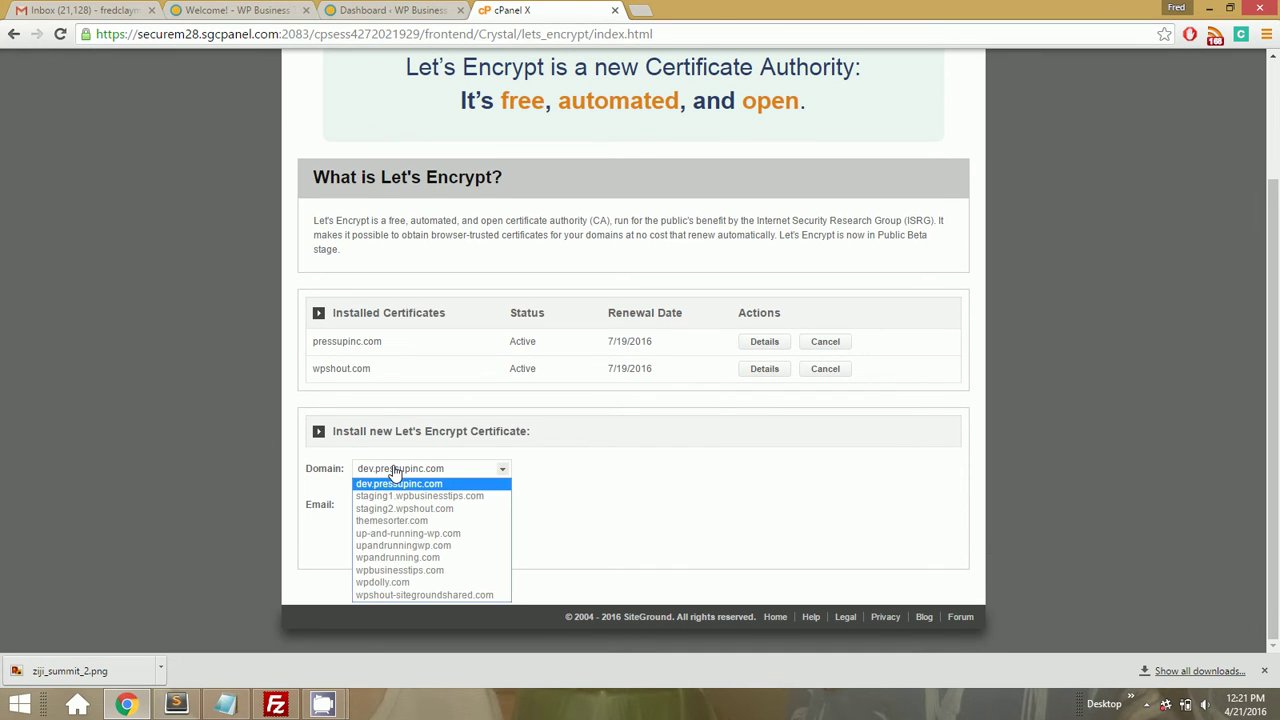
pyautogui.click(394, 571)
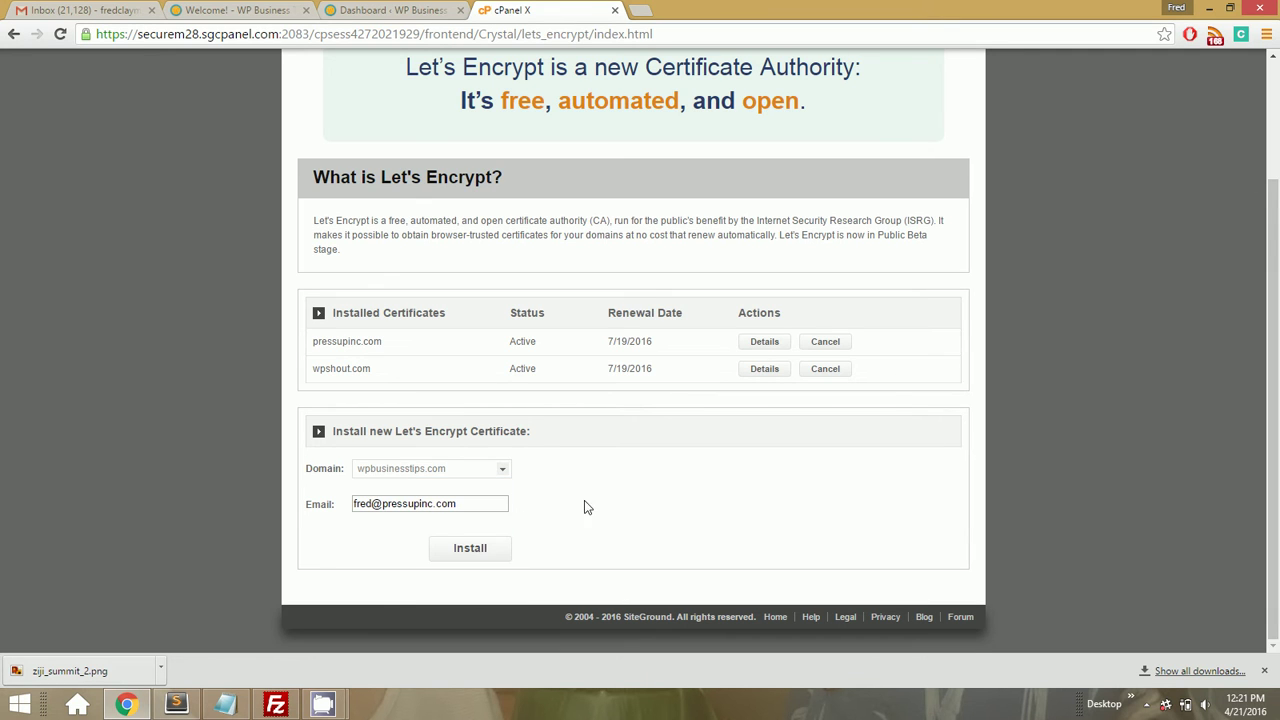
pyautogui.click(470, 548)
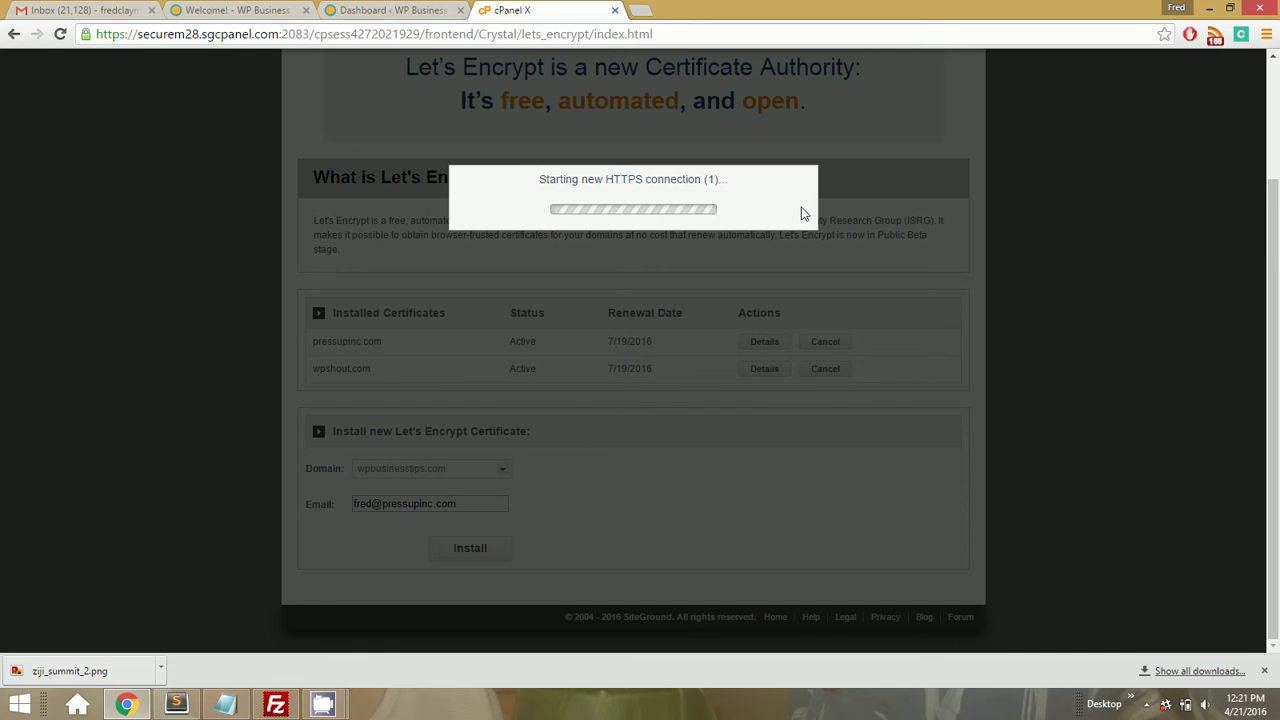
pyautogui.scroll(2, 800, 213)
pyautogui.scroll(-2, 800, 213)
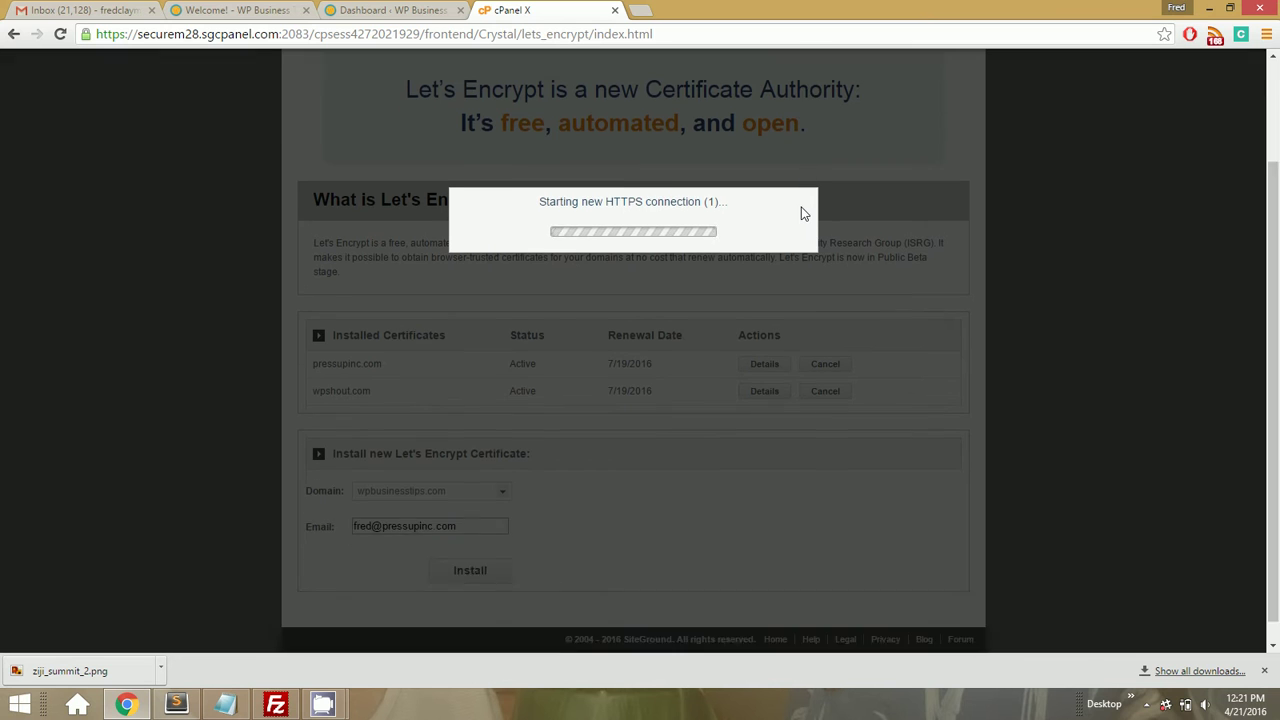
pyautogui.scroll(1, 800, 213)
pyautogui.scroll(-1, 800, 213)
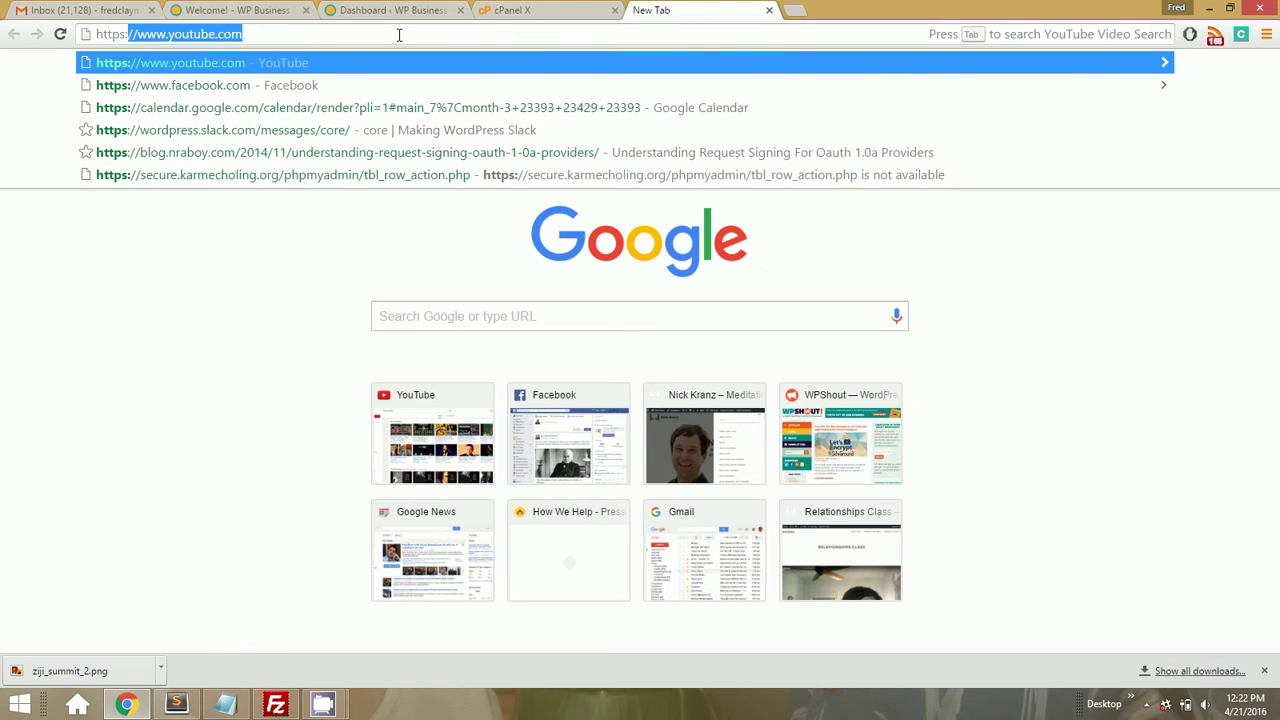
pyautogui.write('://wpbusiness')
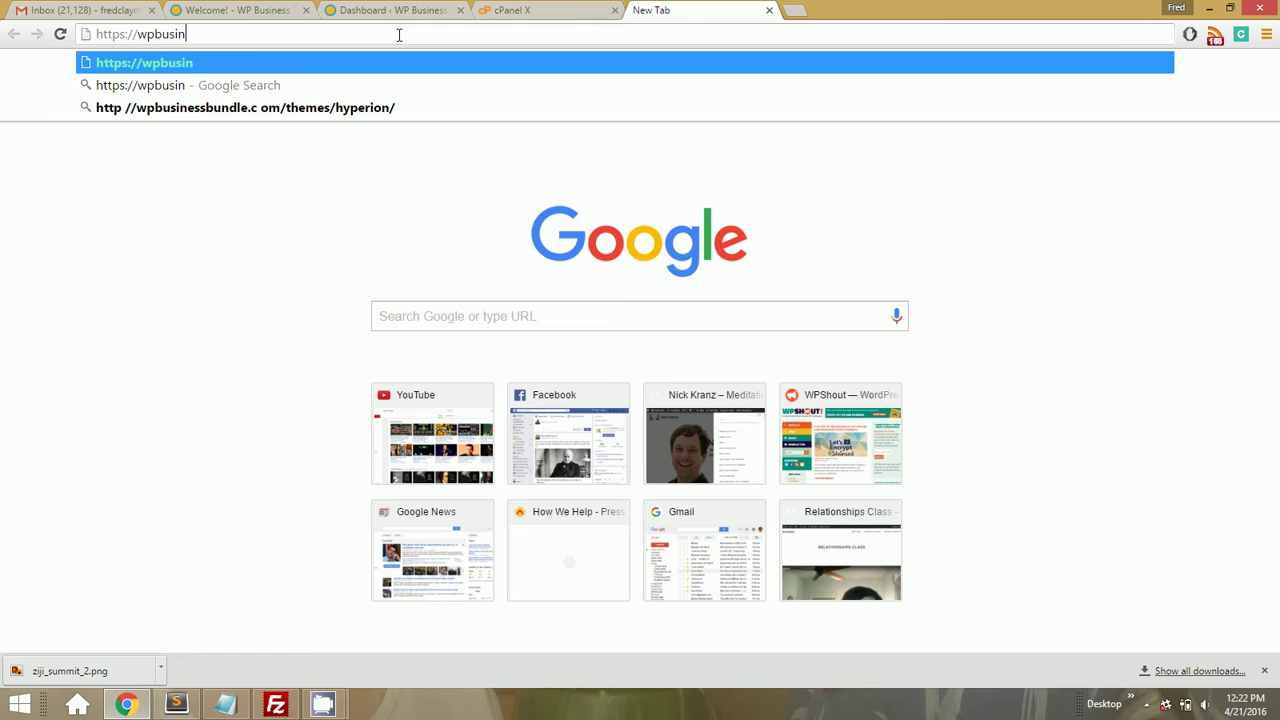
pyautogui.write('tips.com')
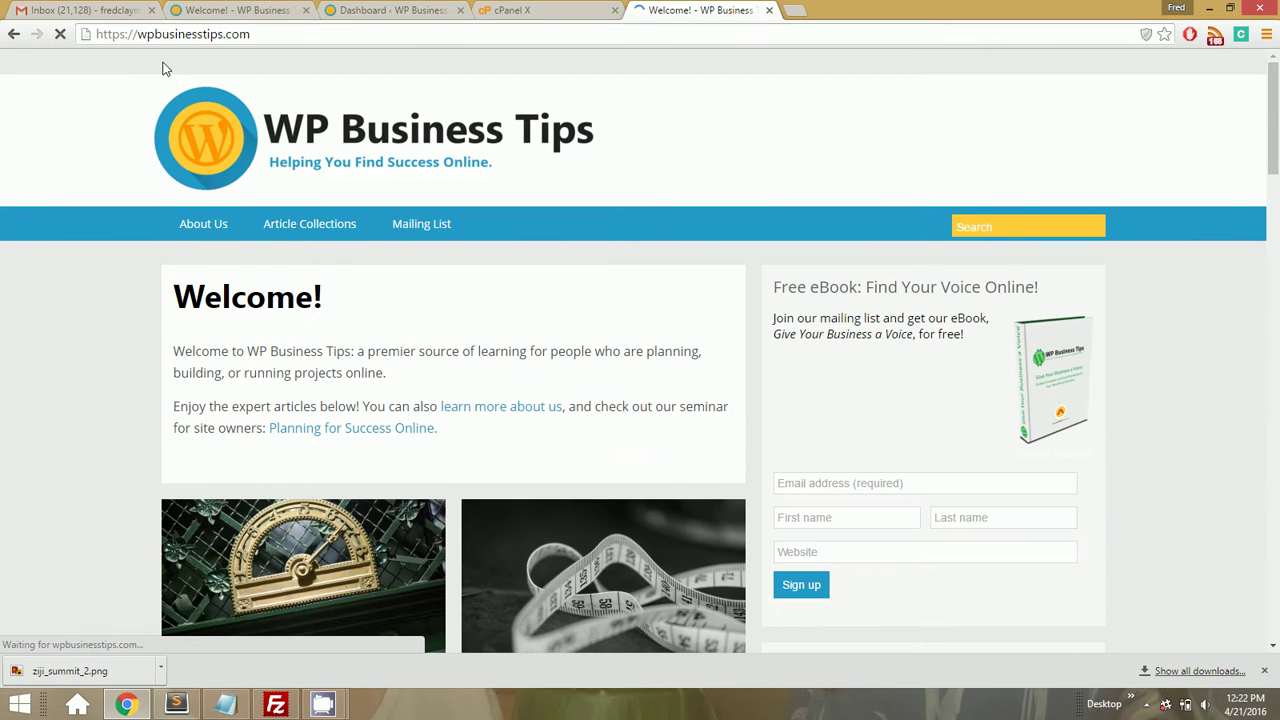
pyautogui.click(86, 34)
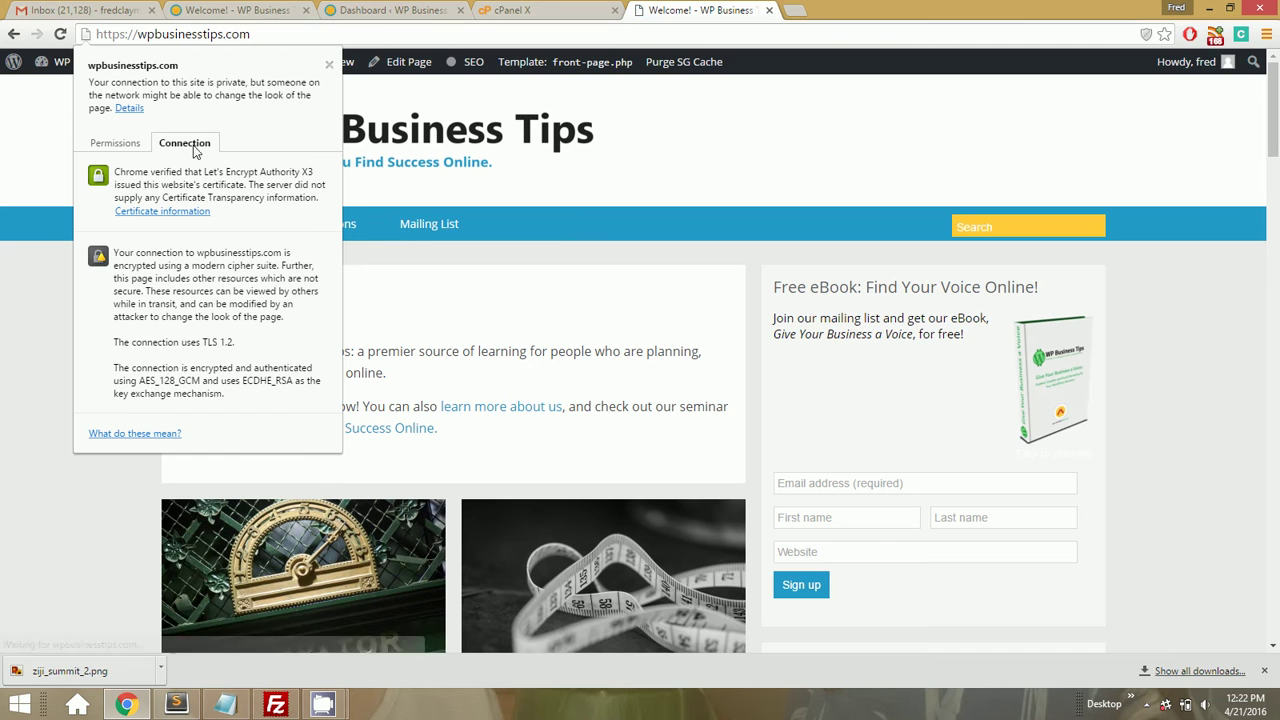
pyautogui.click(61, 158)
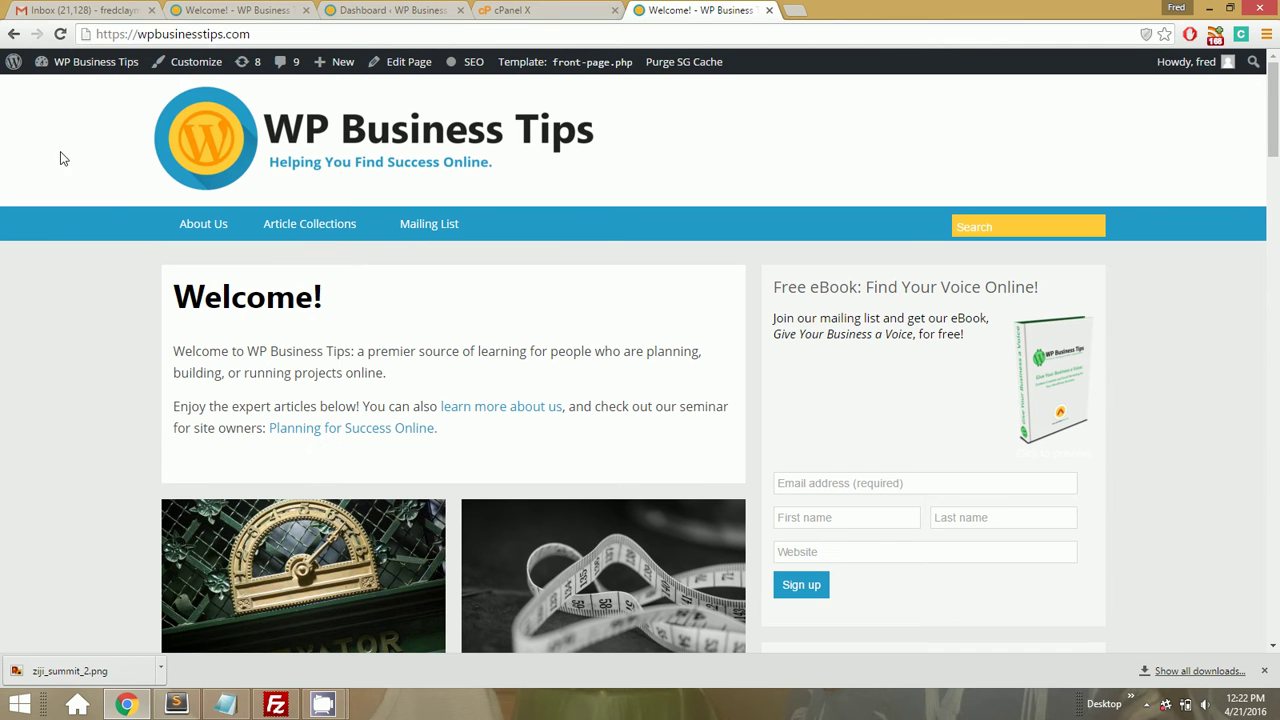
pyautogui.click(87, 35)
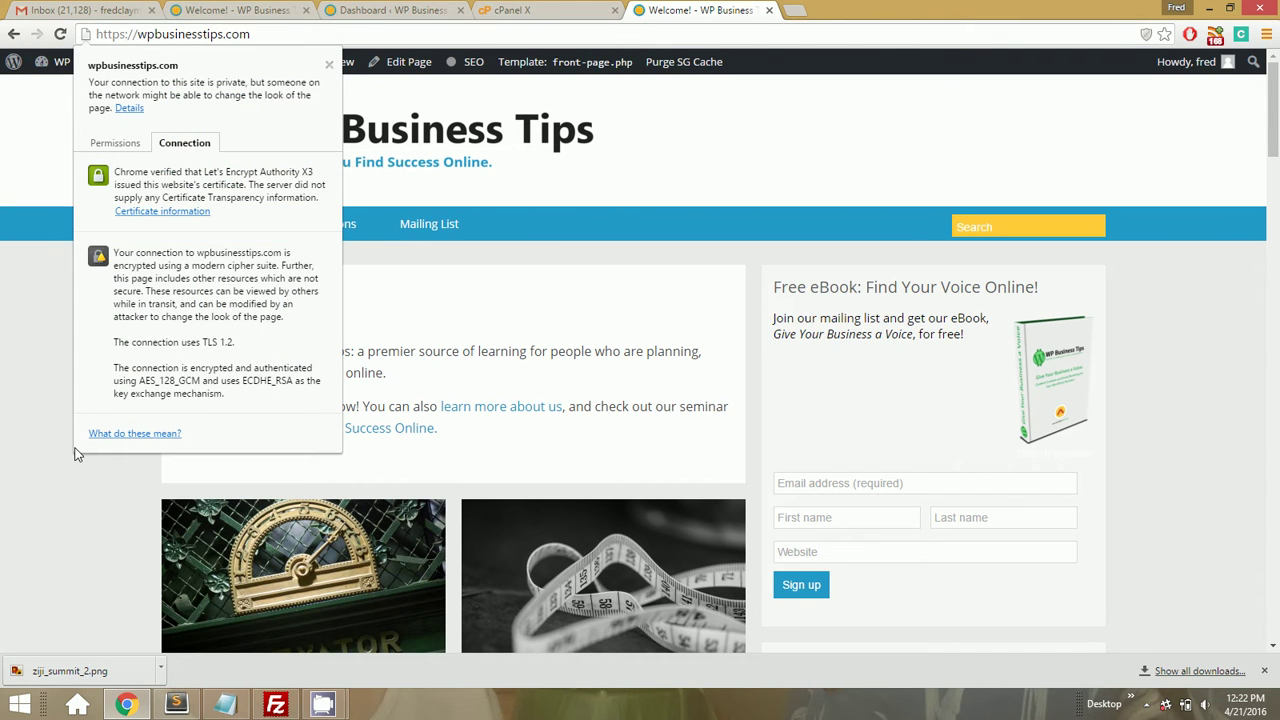
pyautogui.click(130, 108)
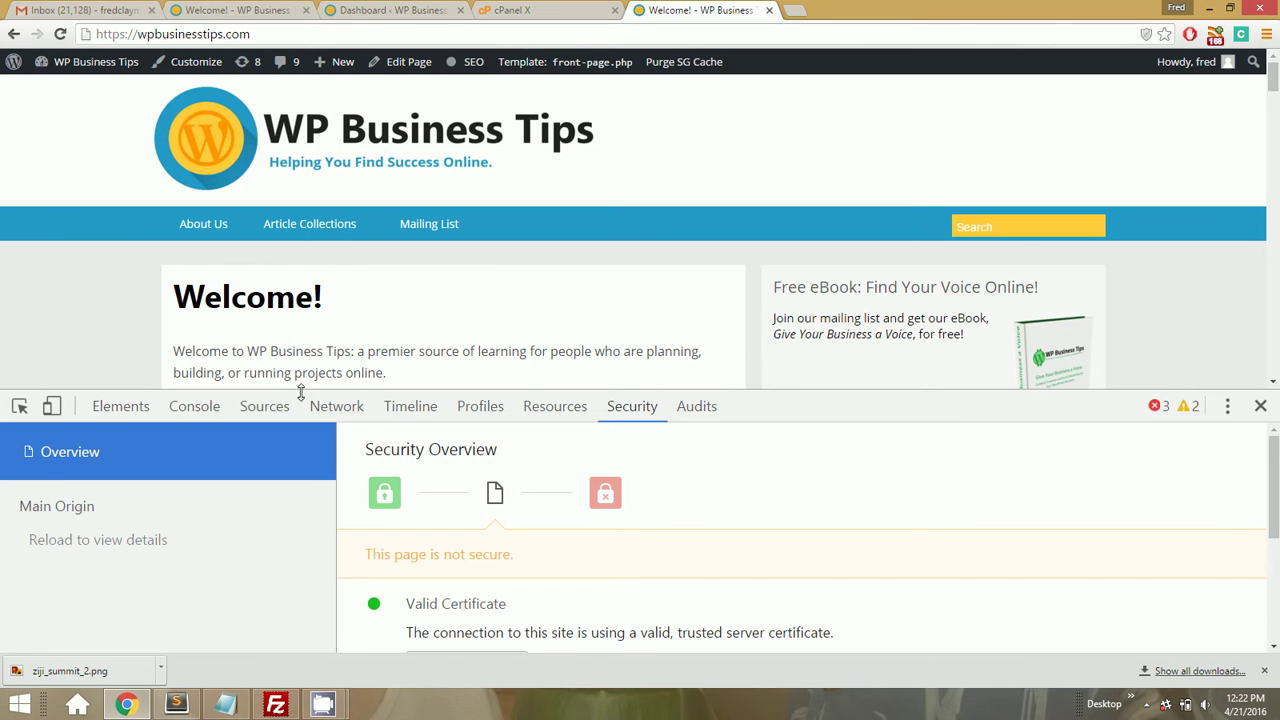
# Enlarge DevTools and reload the page to list secure and non-secure origins
pyautogui.moveTo(298, 390); pyautogui.dragTo(295, 275)
pyautogui.scroll(-2, 554, 477)
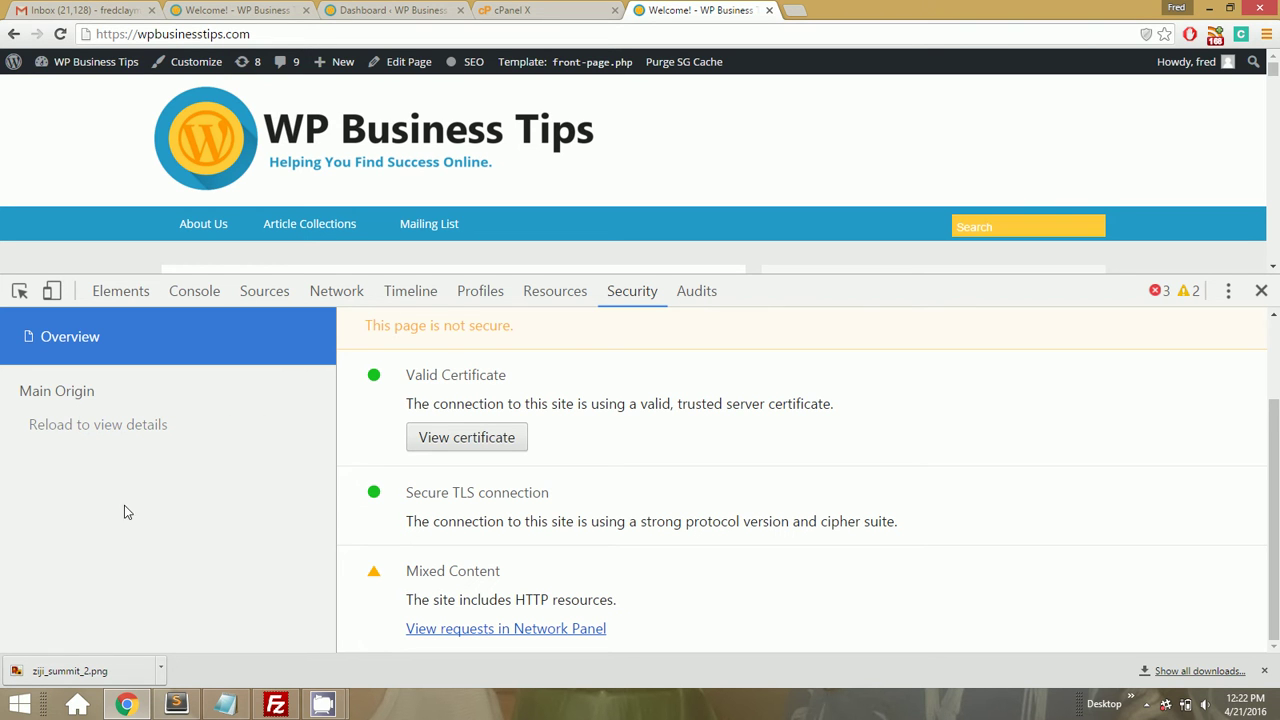
pyautogui.click(60, 34)
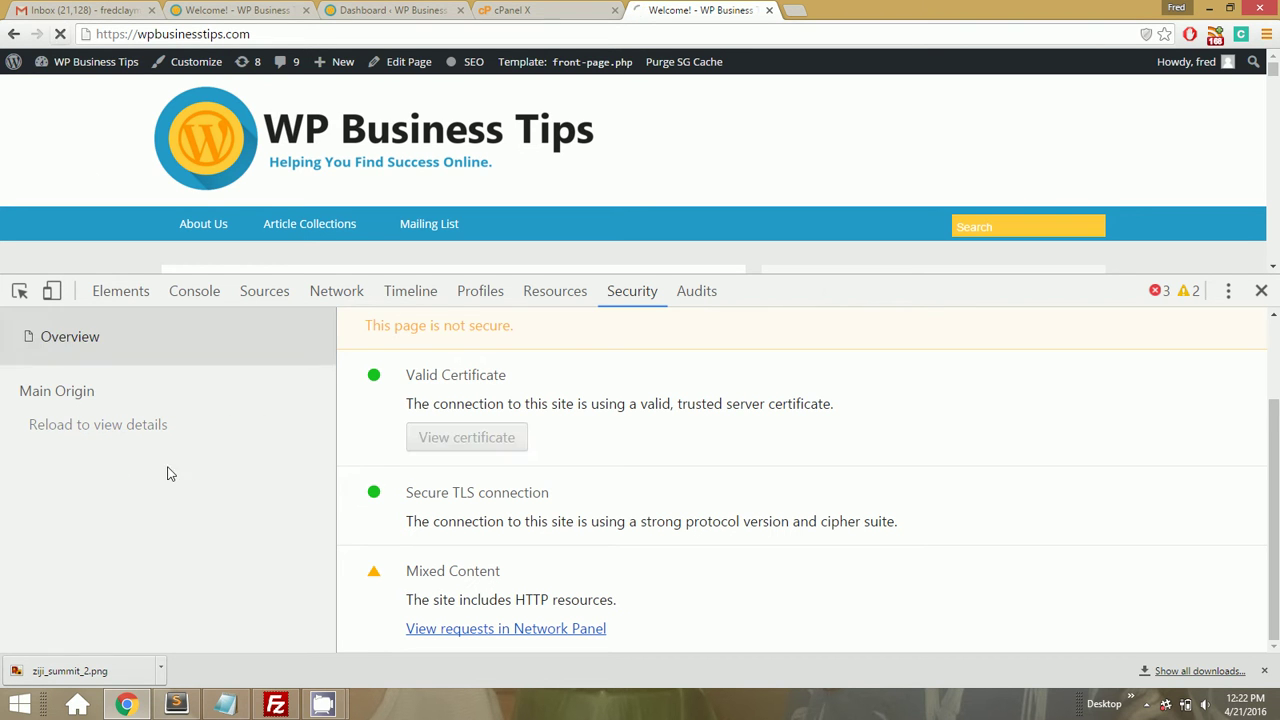
pyautogui.scroll(-2, 149, 452)
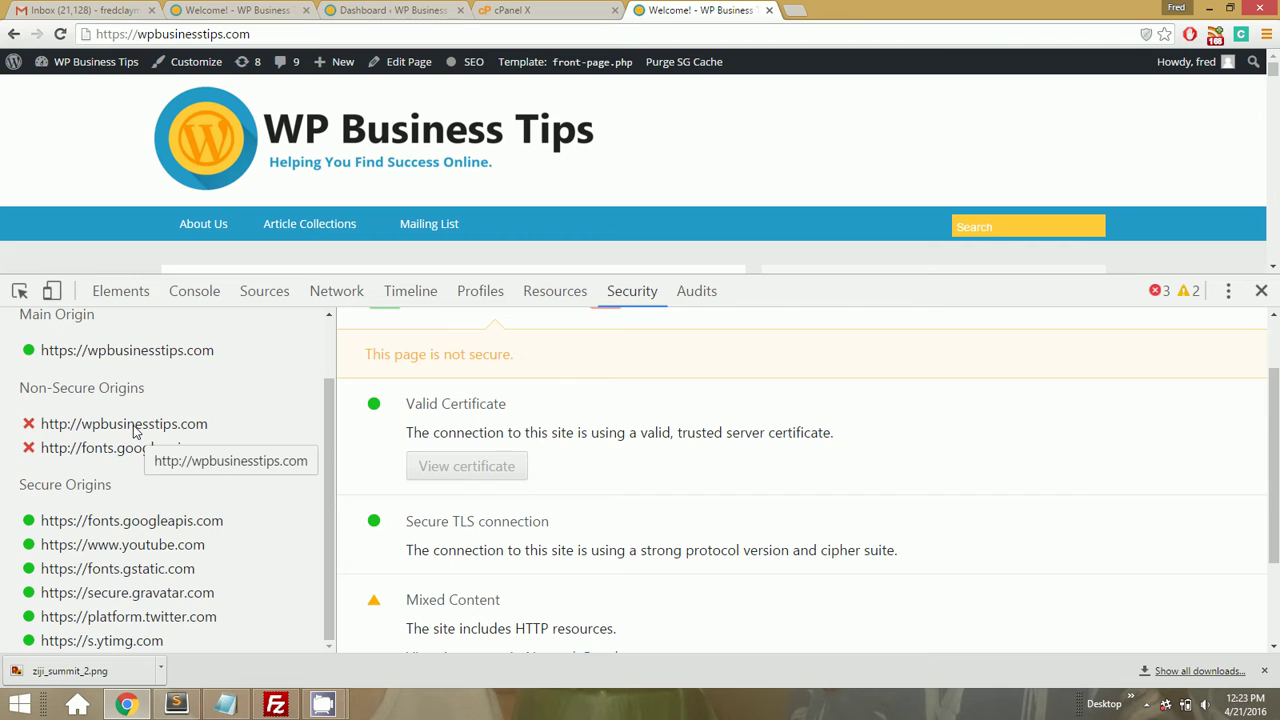
# Read the mixed-content errors for http stylesheets and images in the Console, then close DevTools
pyautogui.click(188, 298)
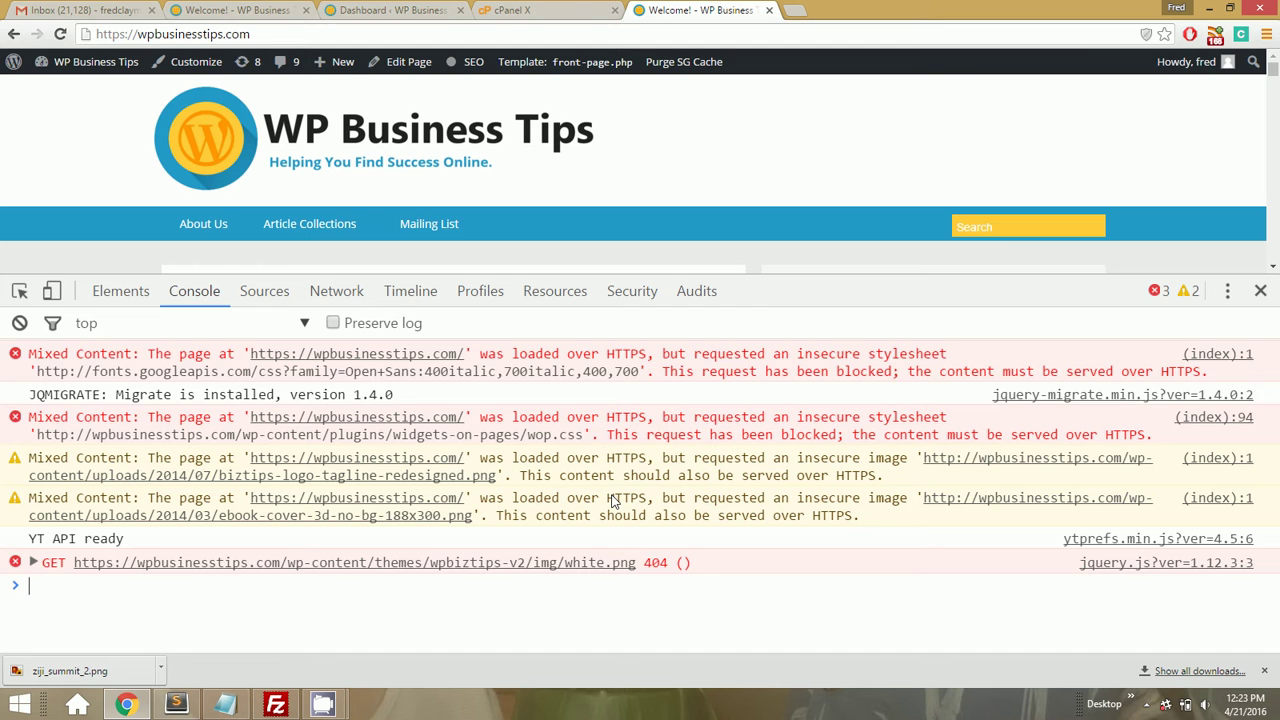
pyautogui.click(1260, 291)
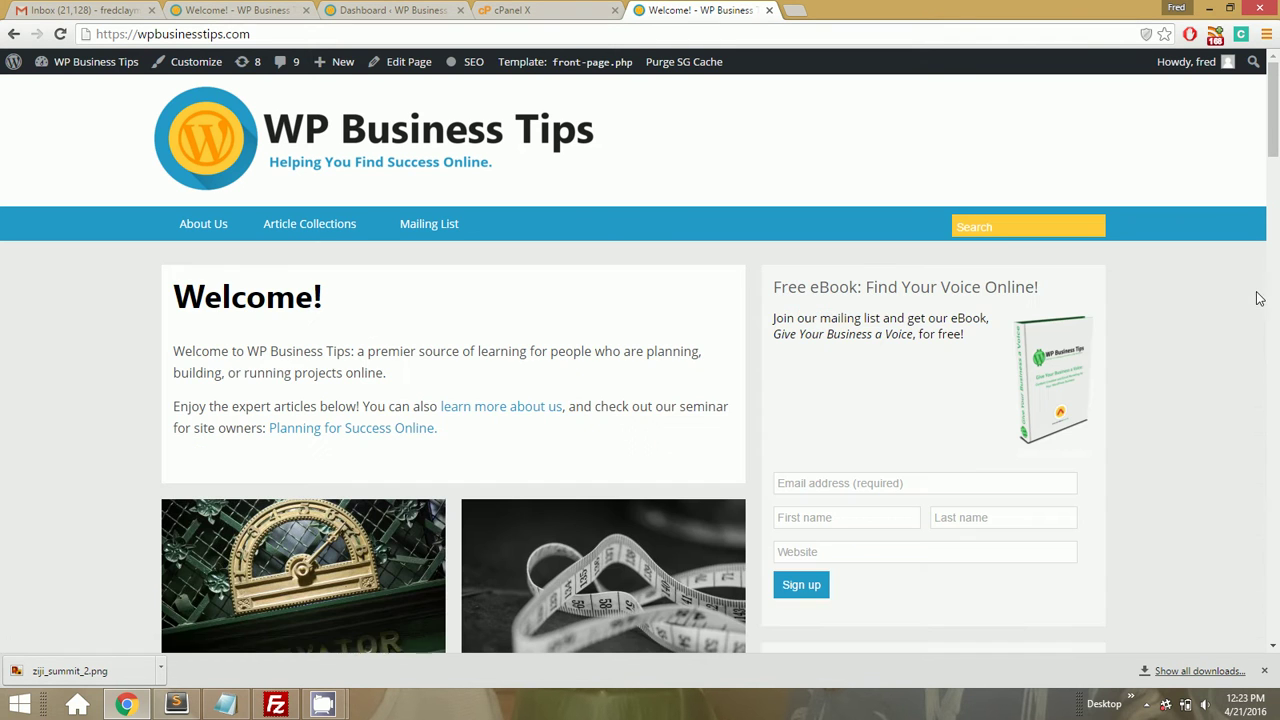
pyautogui.click(276, 706)
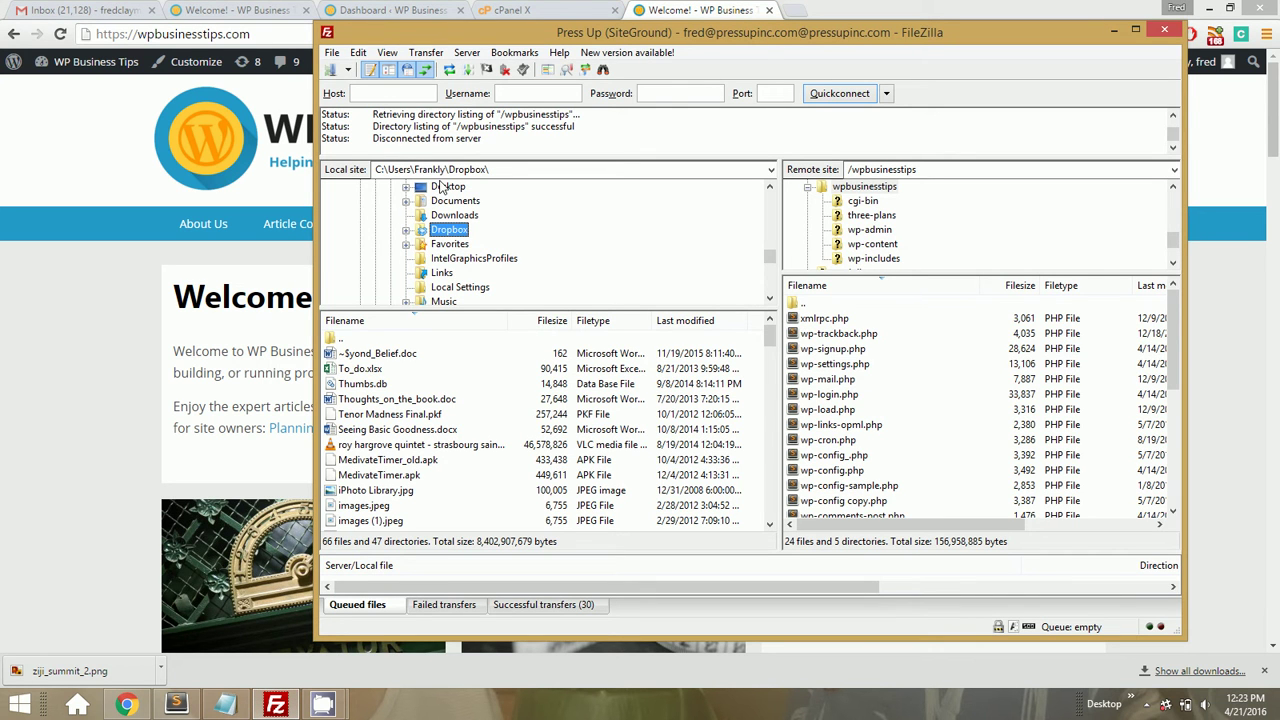
# Browse locally to Desktop\Clutter, sort by name, and drag searchreplacedb2.php into remote /wpbusinesstips
pyautogui.click(446, 187)
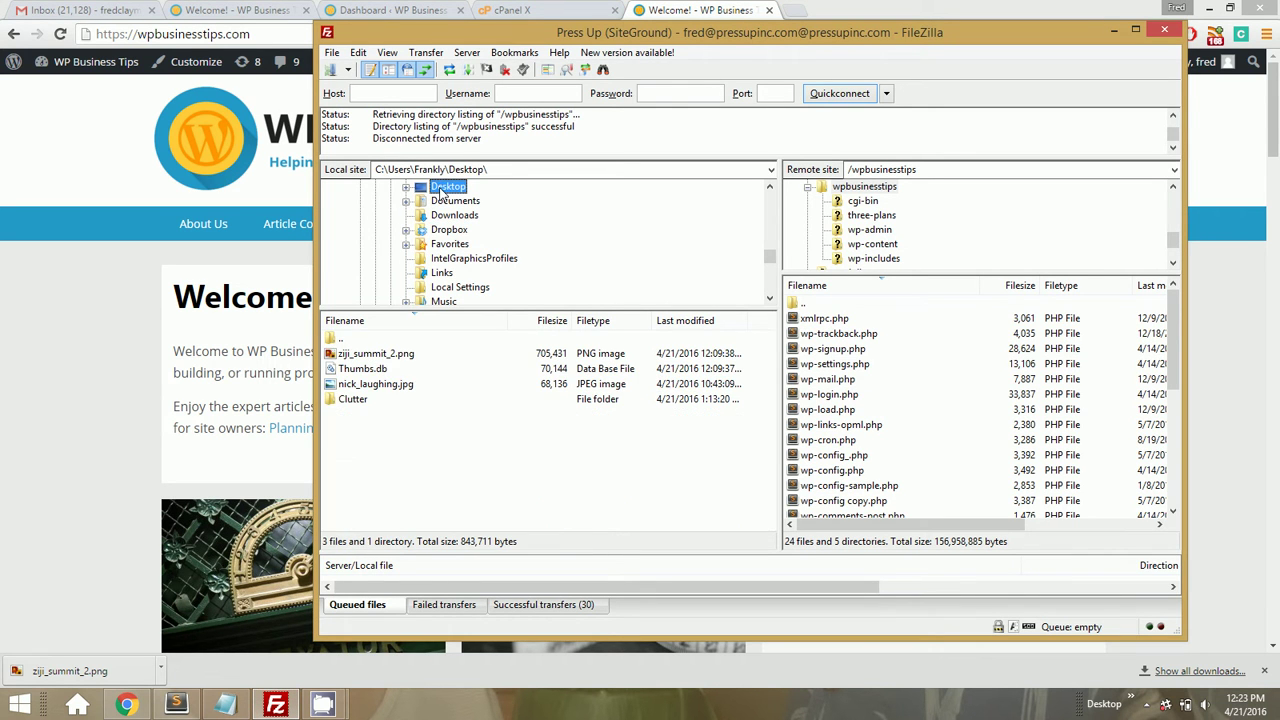
pyautogui.doubleClick(372, 400)
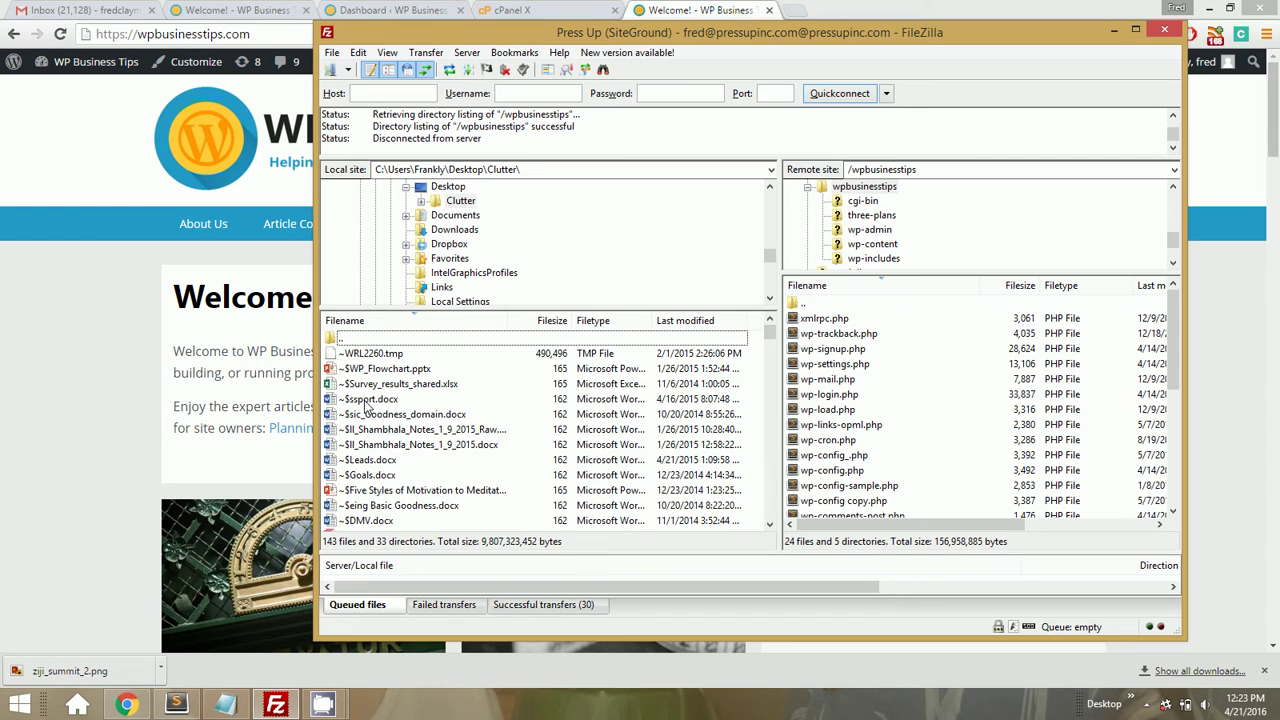
pyautogui.click(411, 322)
pyautogui.click(410, 321)
pyautogui.scroll(-15, 435, 400)
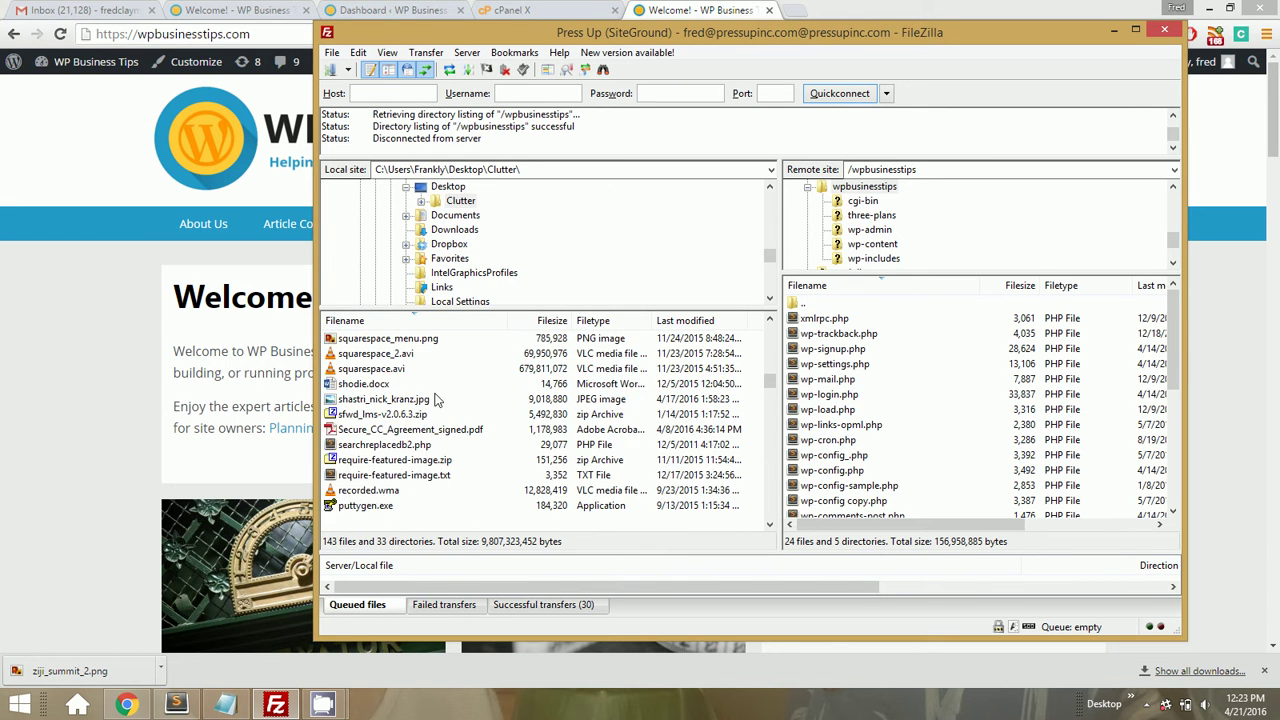
pyautogui.scroll(-20, 435, 400)
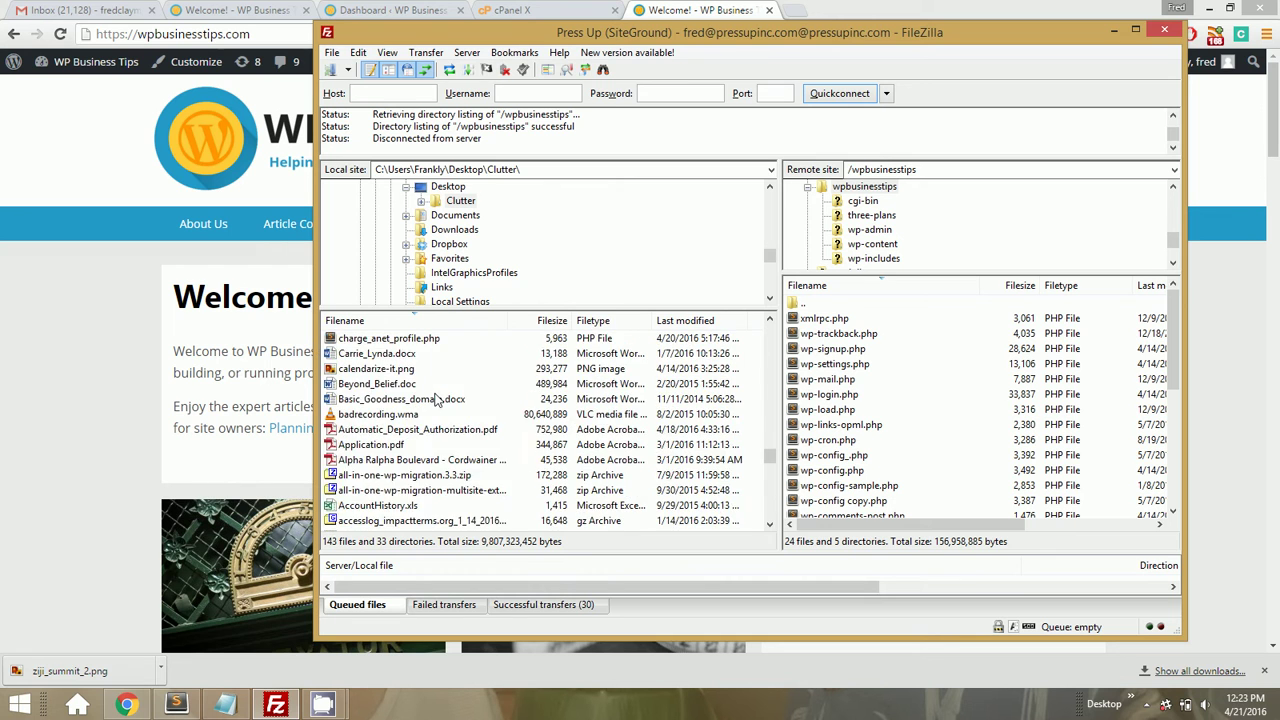
pyautogui.scroll(-20, 435, 400)
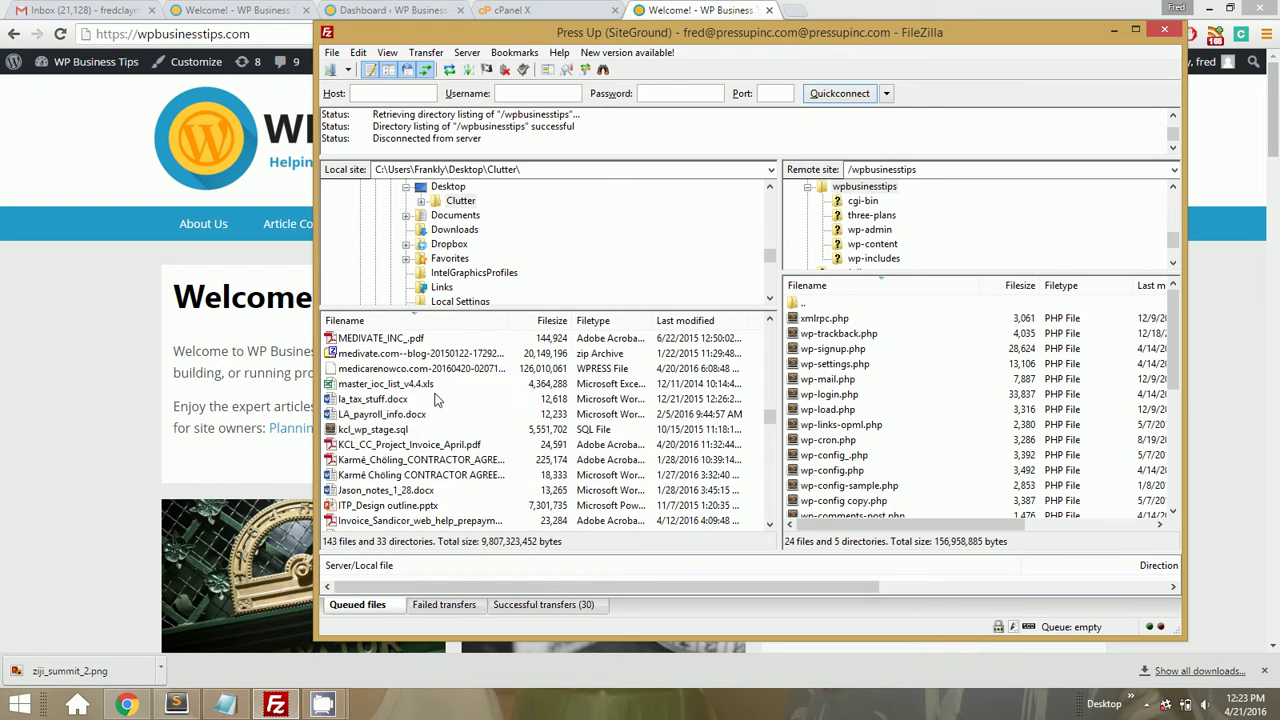
pyautogui.scroll(-5, 435, 400)
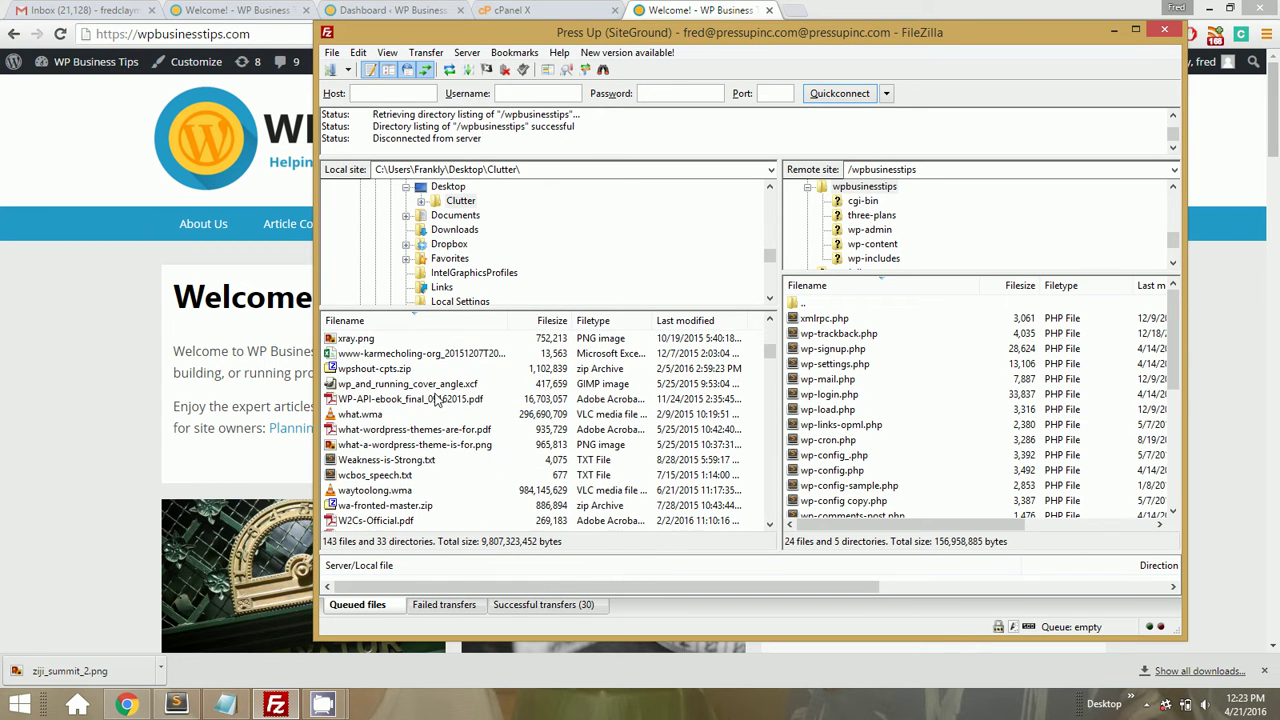
pyautogui.scroll(-15, 435, 400)
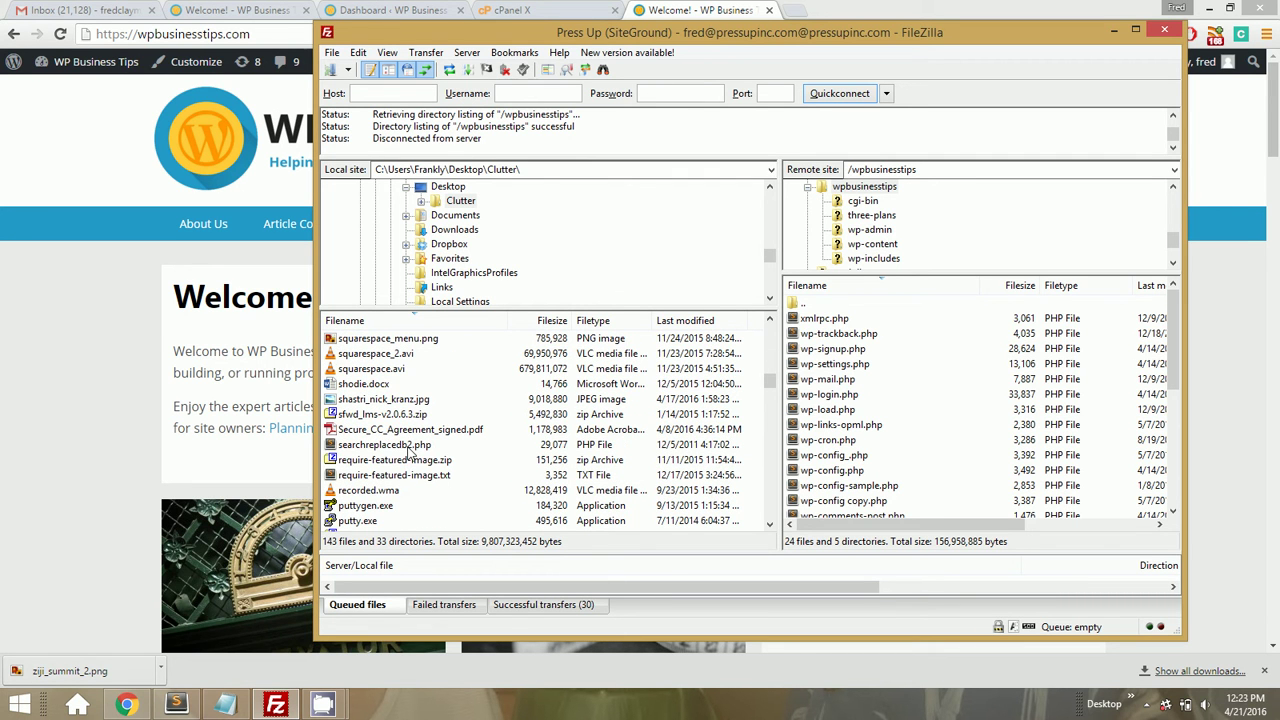
pyautogui.click(406, 447)
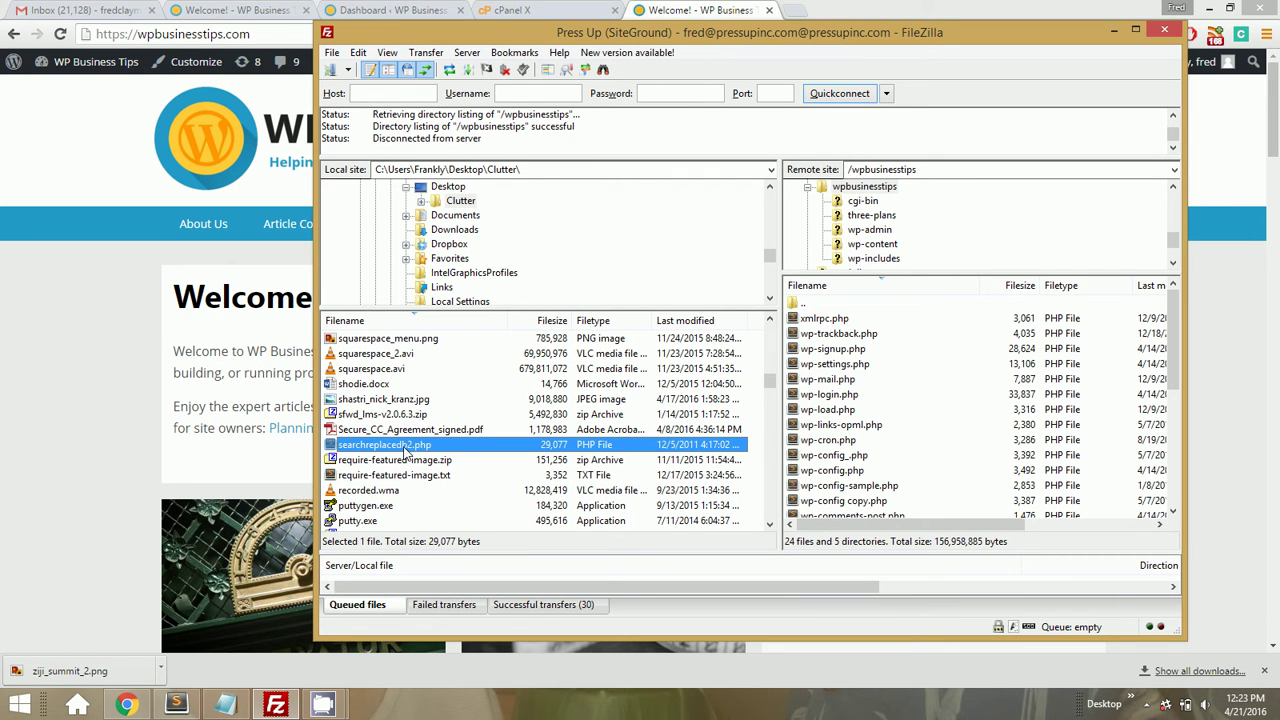
pyautogui.moveTo(410, 446); pyautogui.dragTo(851, 232)
# Search Google for searchreplacedb2 in a new browser tab
pyautogui.click(86, 443)
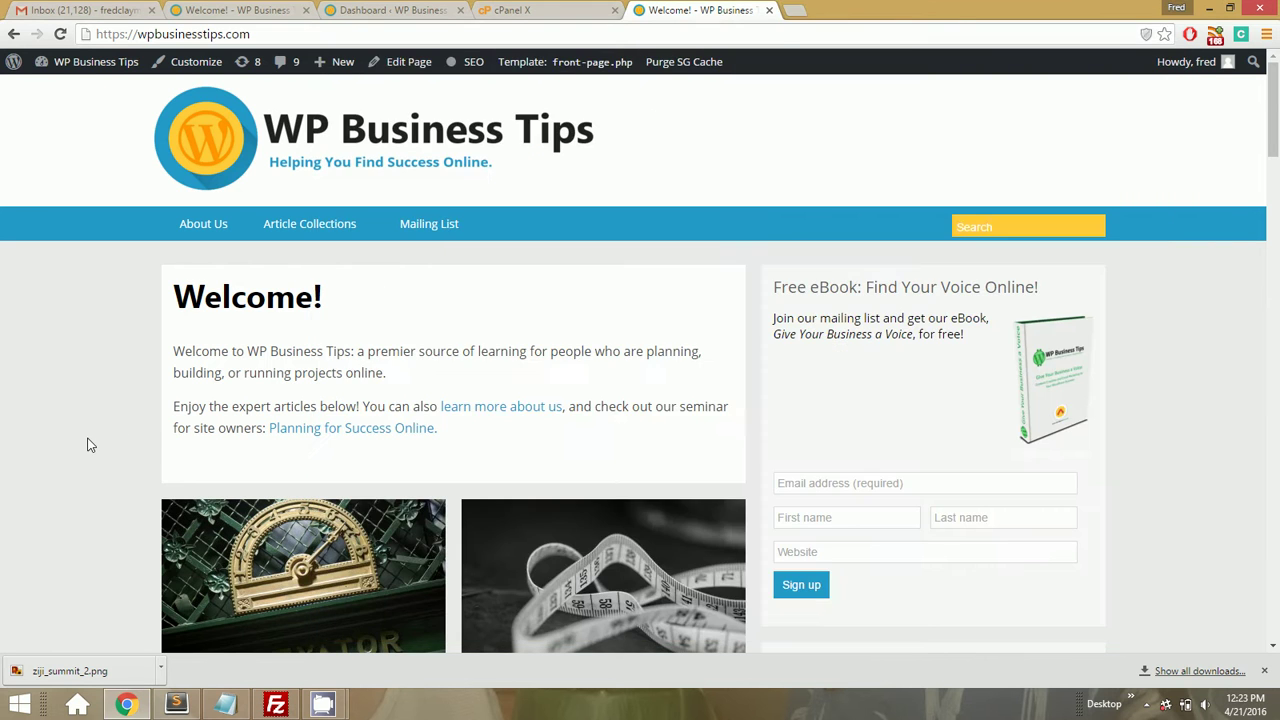
pyautogui.hotkey('ctrl', 't')
pyautogui.write('searchreplace')
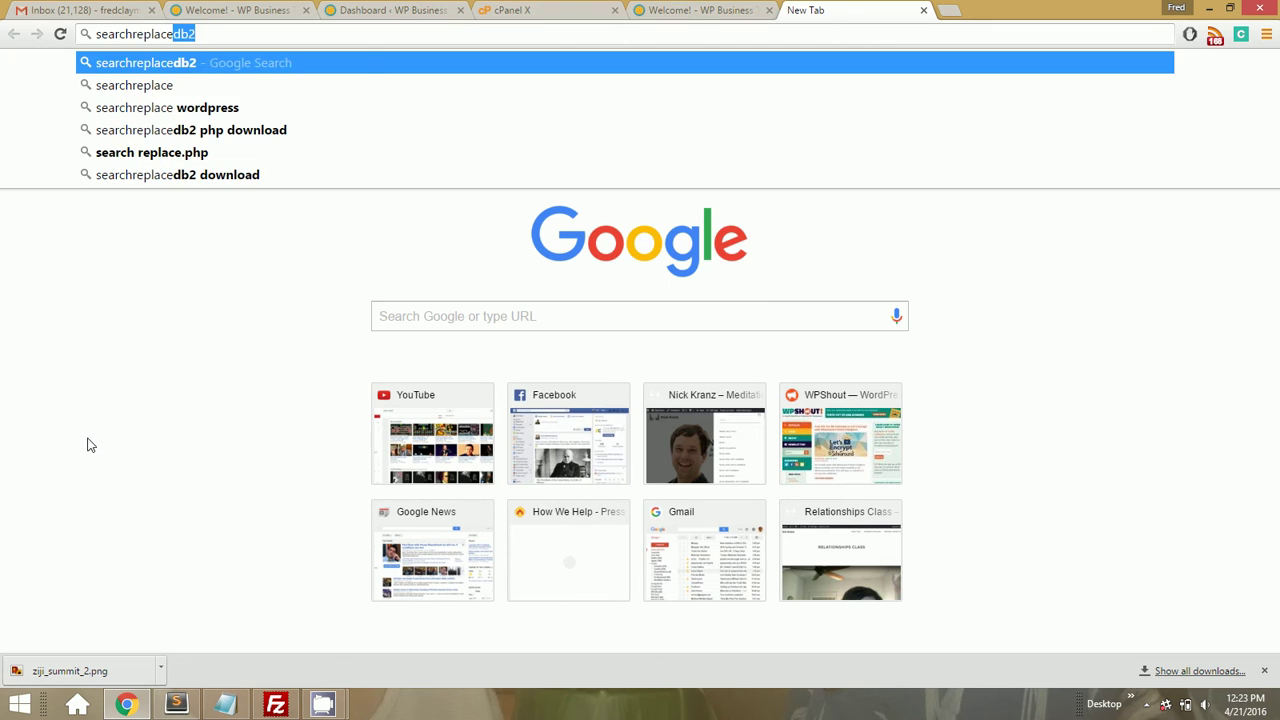
pyautogui.press('Return')
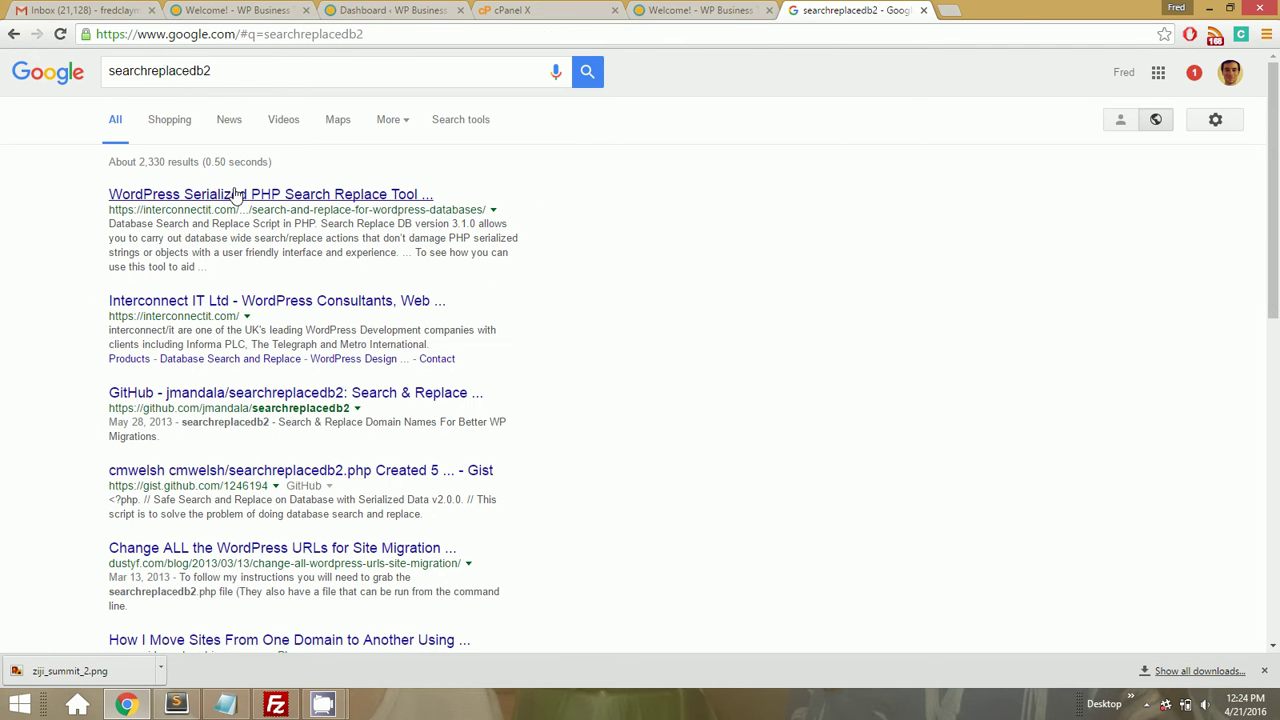
# View the searchreplacedb2.php source in the jmandala GitHub repository
pyautogui.click(253, 396)
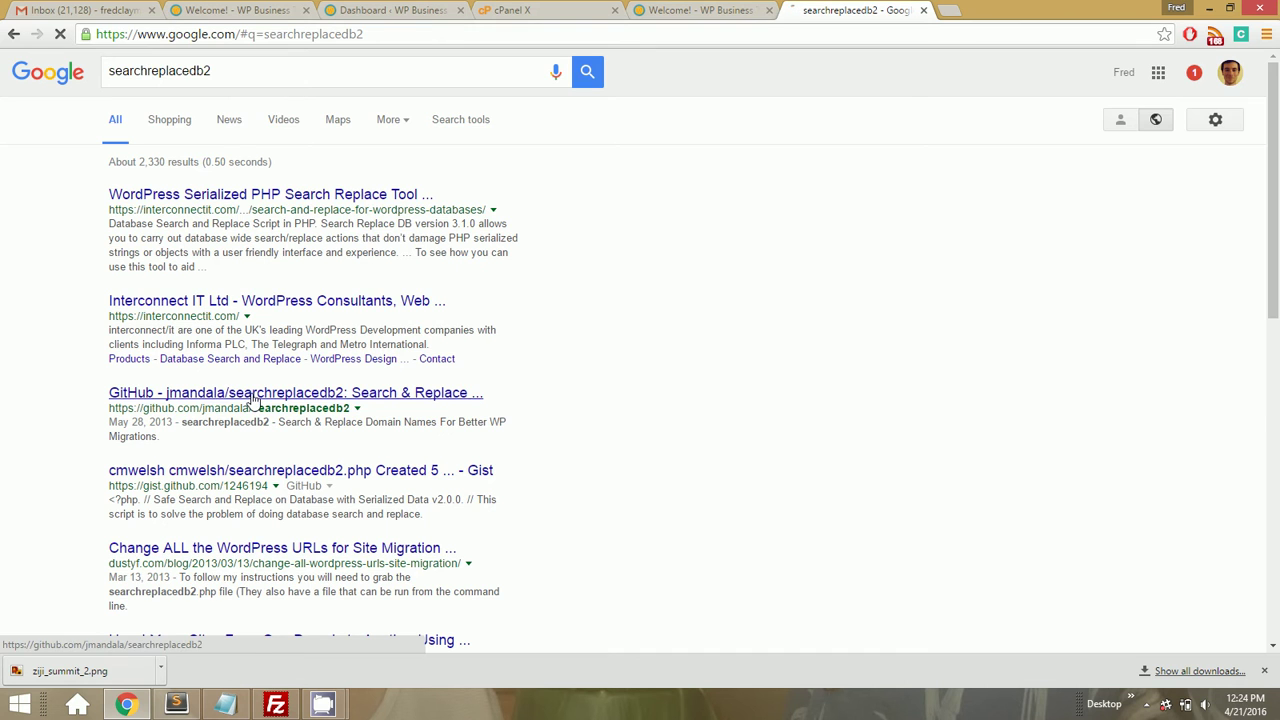
pyautogui.scroll(-2, 251, 398)
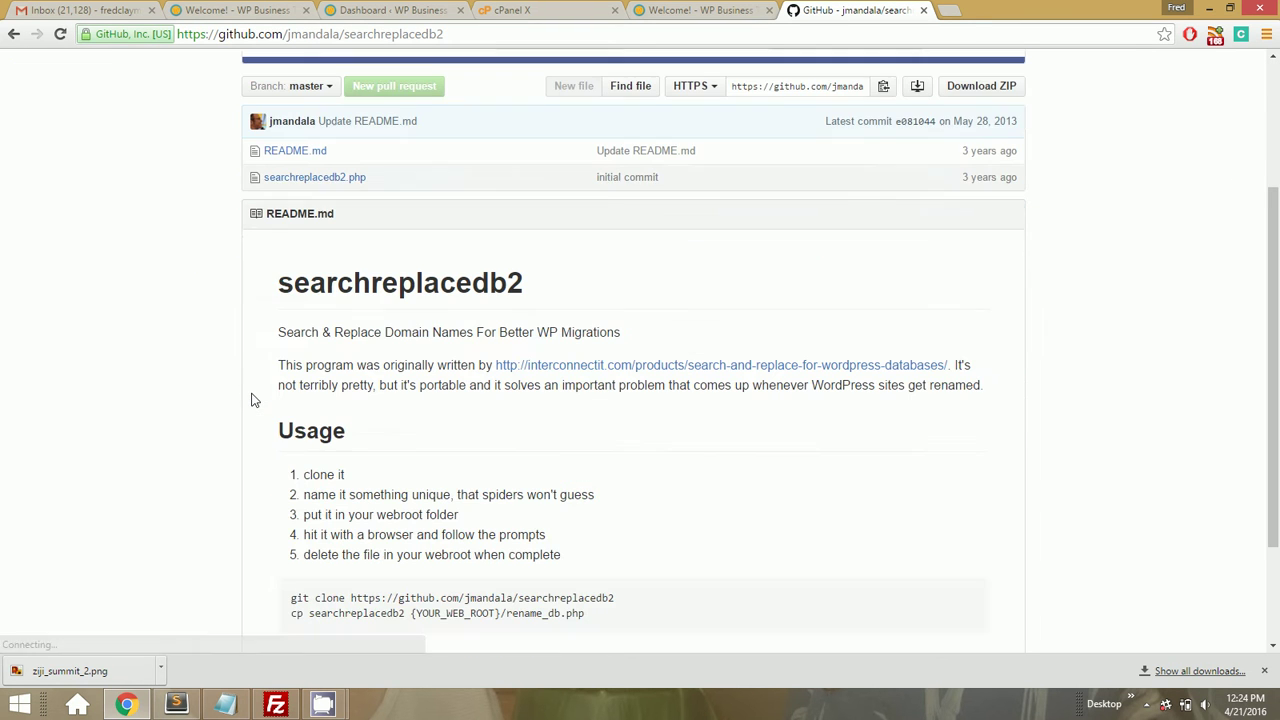
pyautogui.scroll(2, 416, 308)
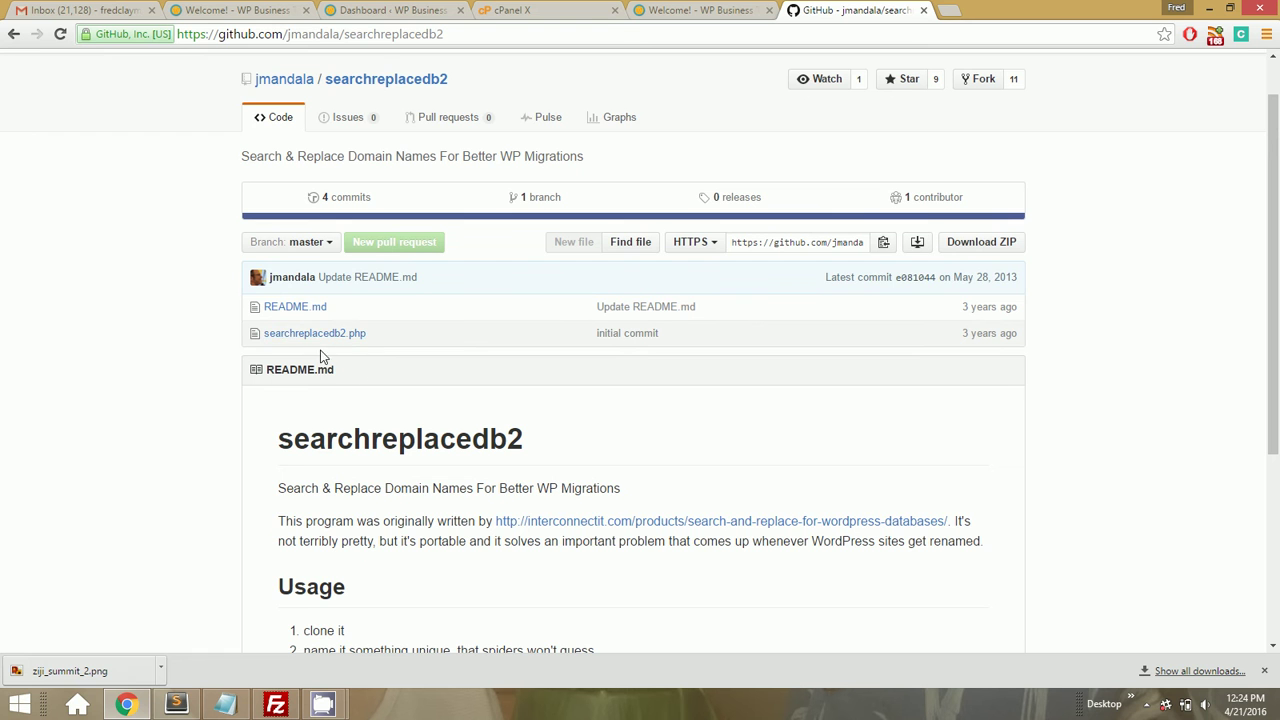
pyautogui.click(314, 336)
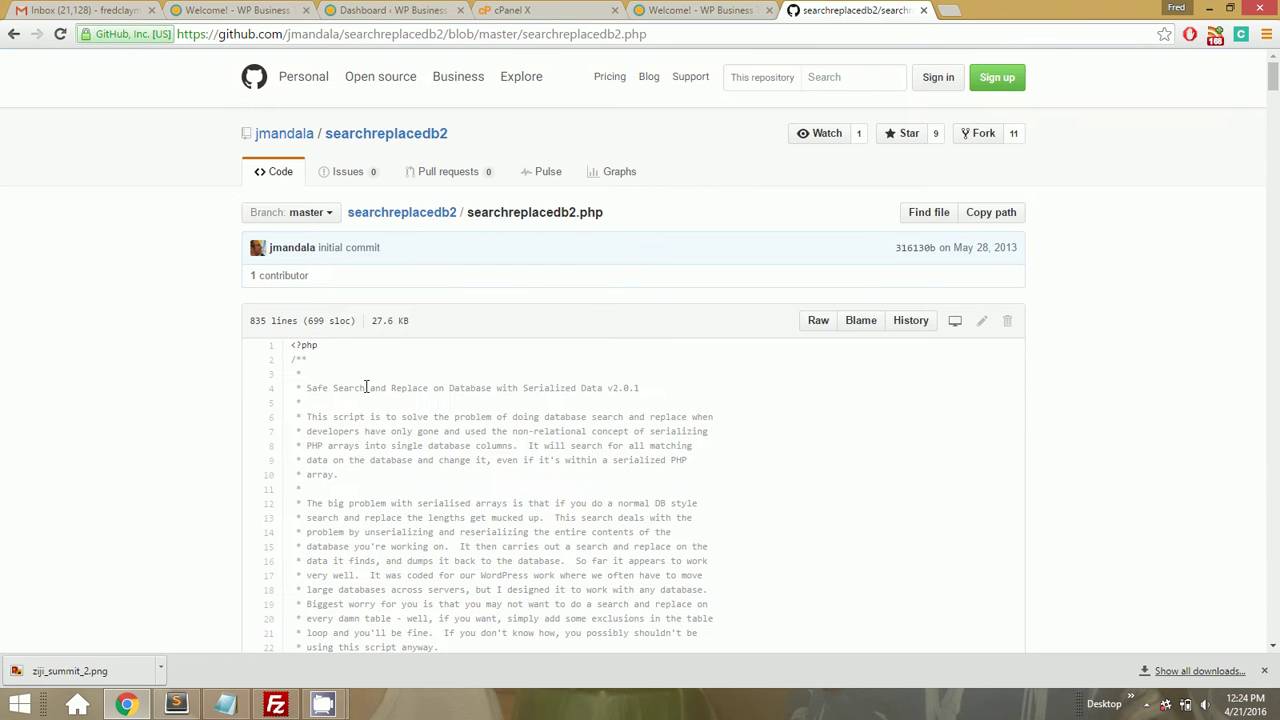
pyautogui.scroll(-5, 365, 388)
pyautogui.scroll(5, 365, 390)
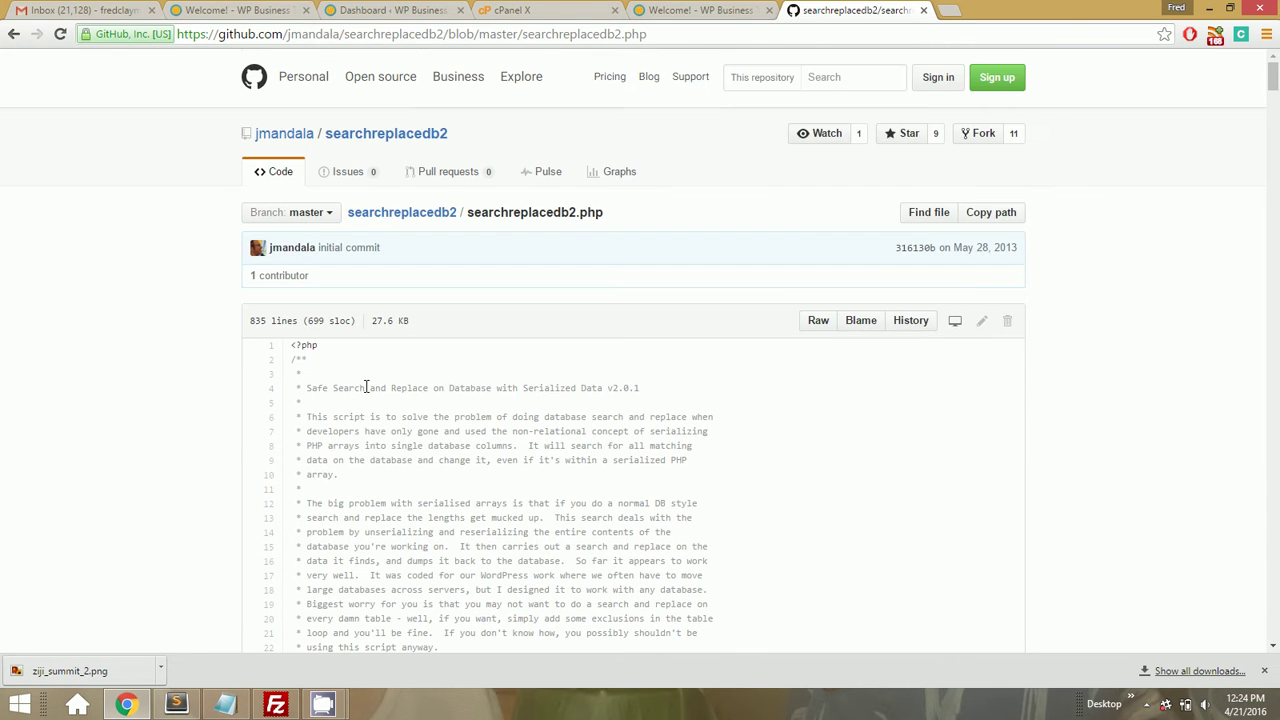
pyautogui.click(323, 705)
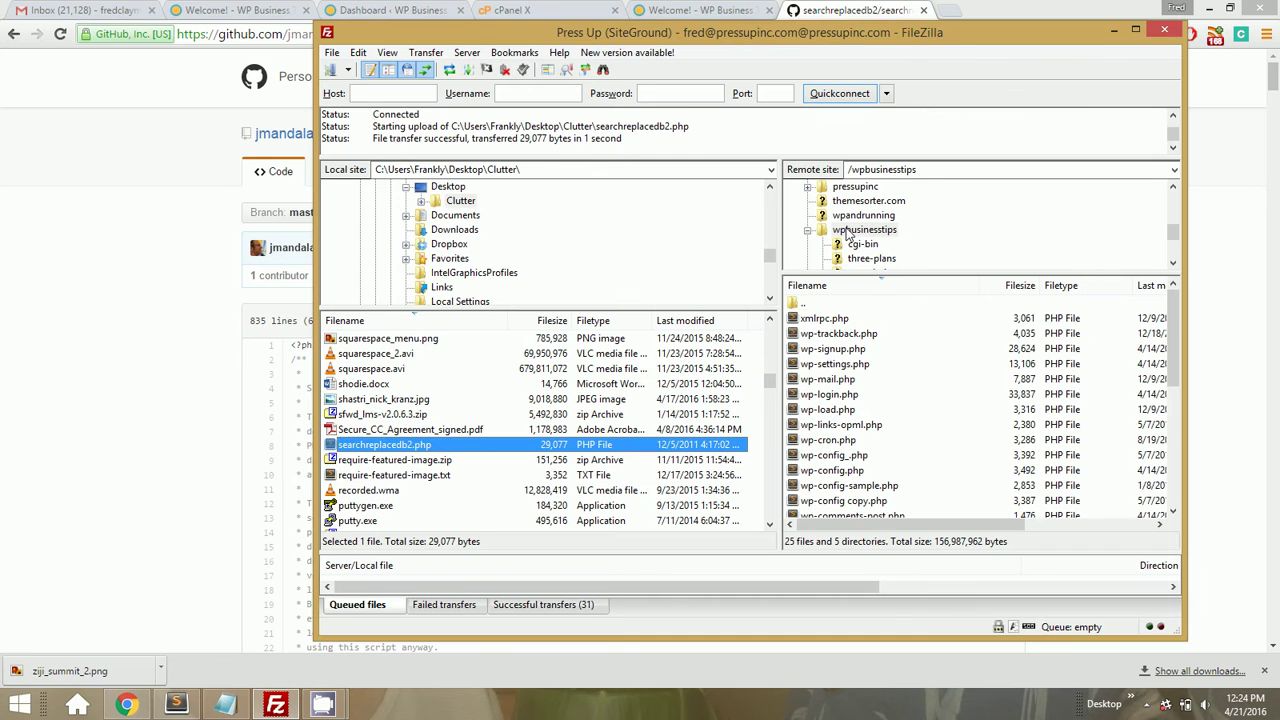
# Load wpbusinesstips.com/searchreplacedb2.php in the WP Business Tips tab
pyautogui.click(680, 10)
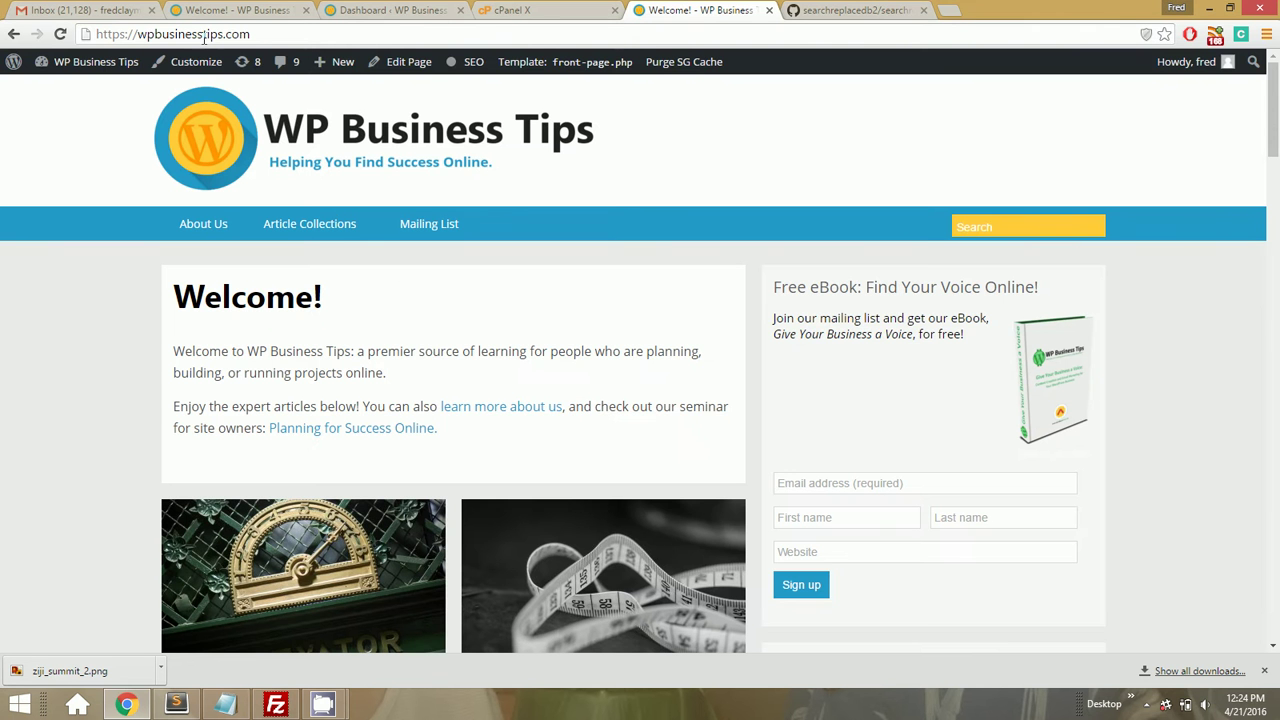
pyautogui.click(283, 34)
pyautogui.click(283, 34)
pyautogui.write('/s')
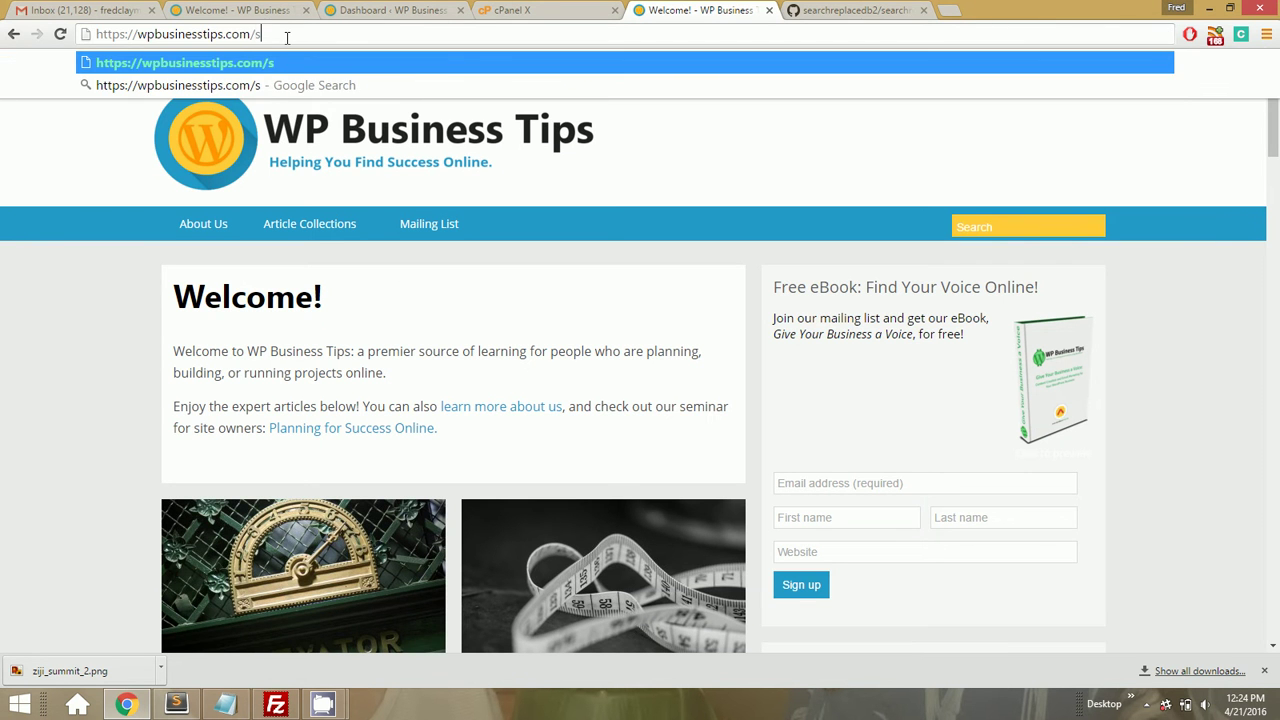
pyautogui.write('earchreplace')
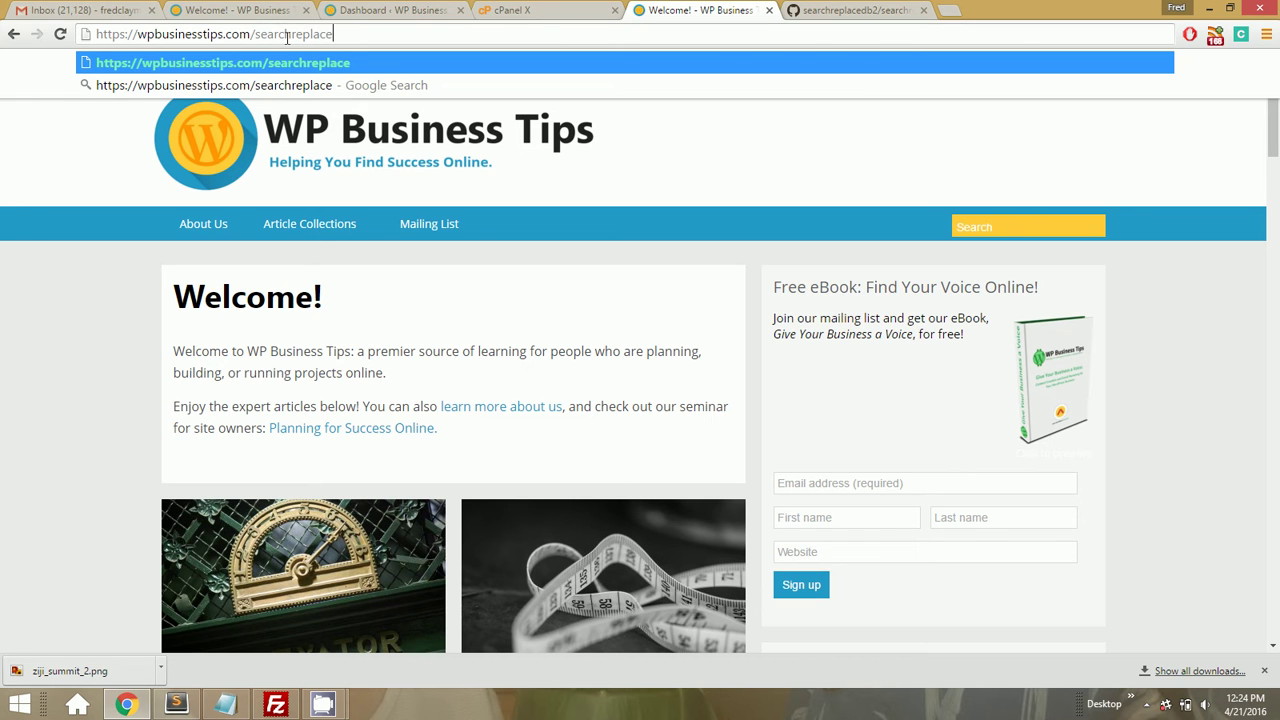
pyautogui.write('db2.ph')
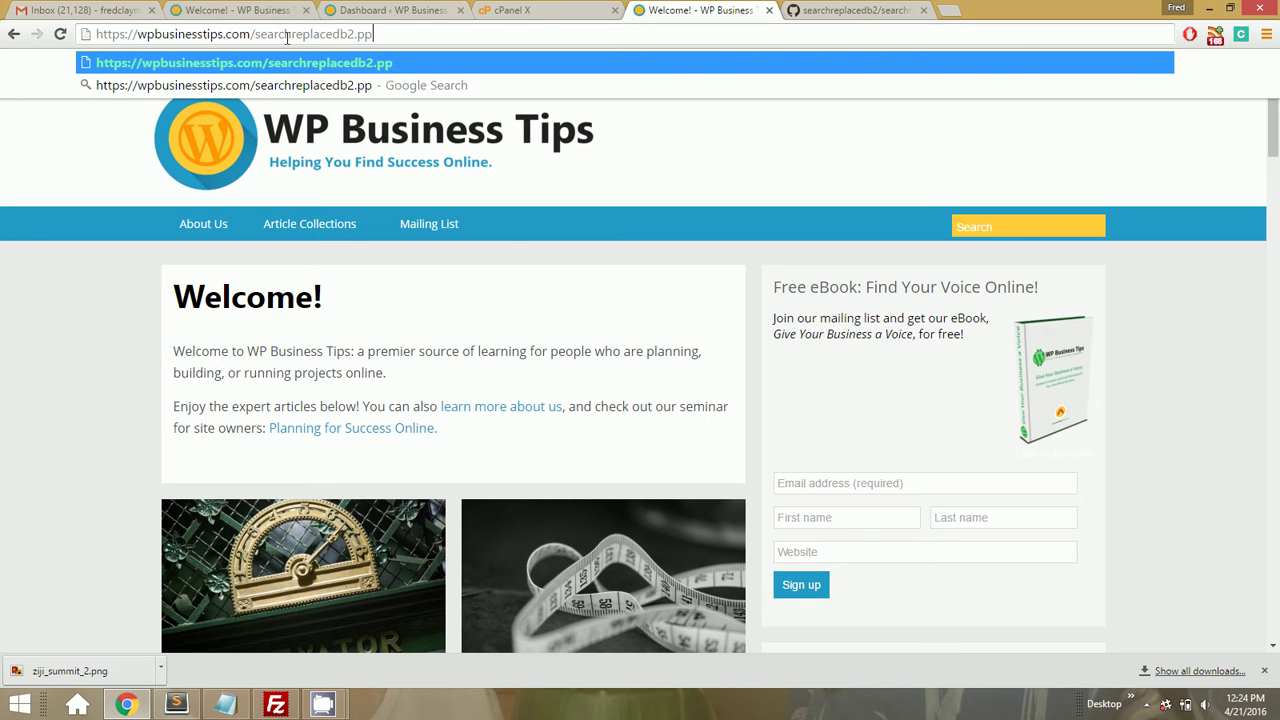
pyautogui.write('p')
pyautogui.press('Return')
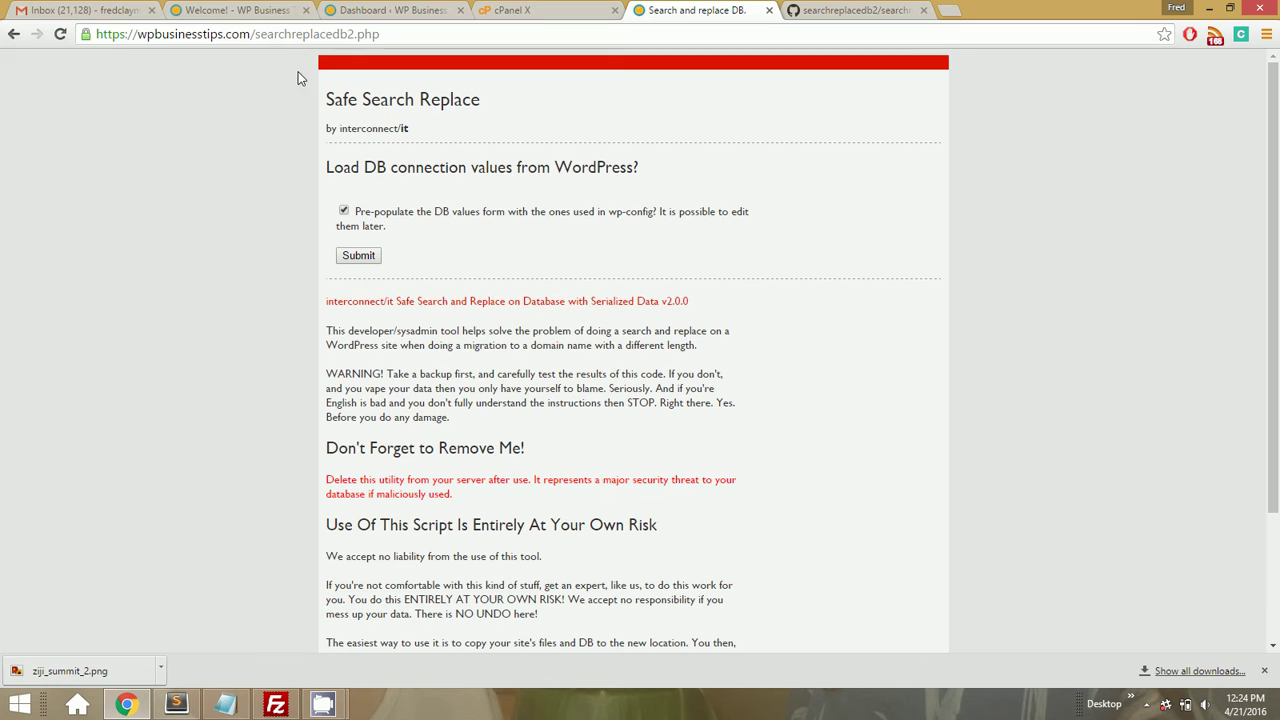
# Load the wp-config database details, accept them, and continue with the selected tables
pyautogui.click(371, 257)
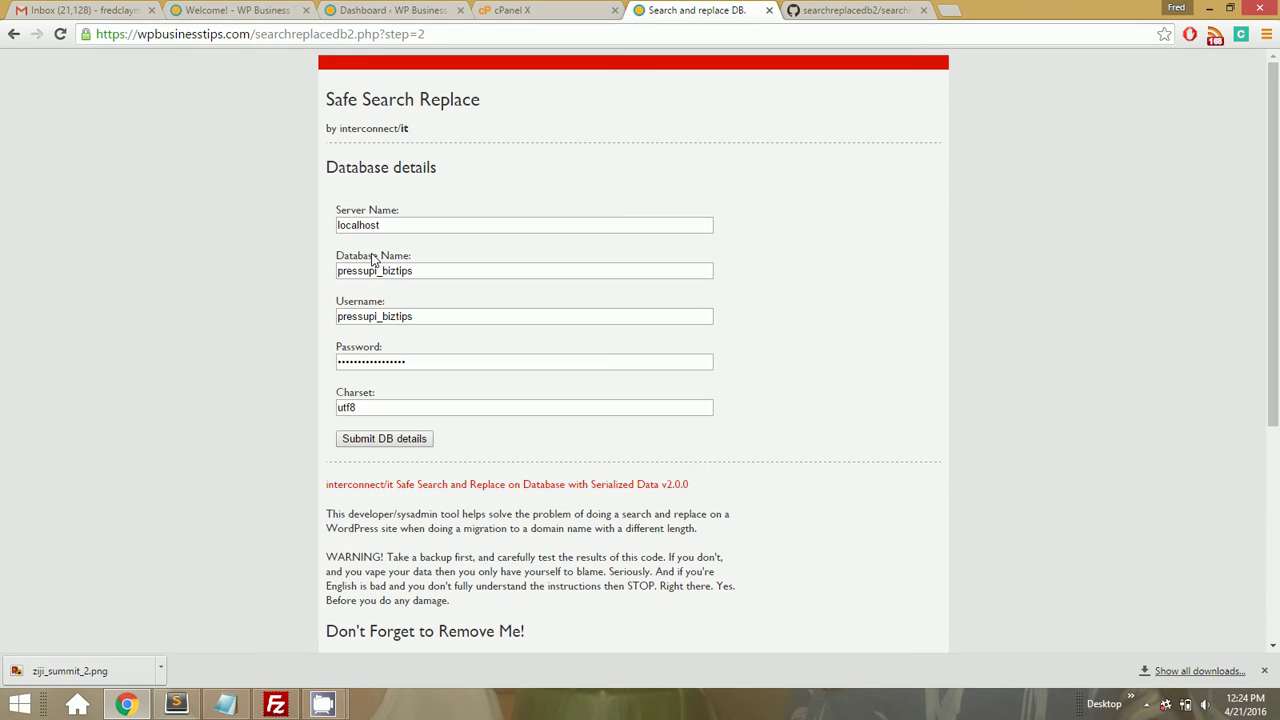
pyautogui.click(381, 440)
pyautogui.click(383, 448)
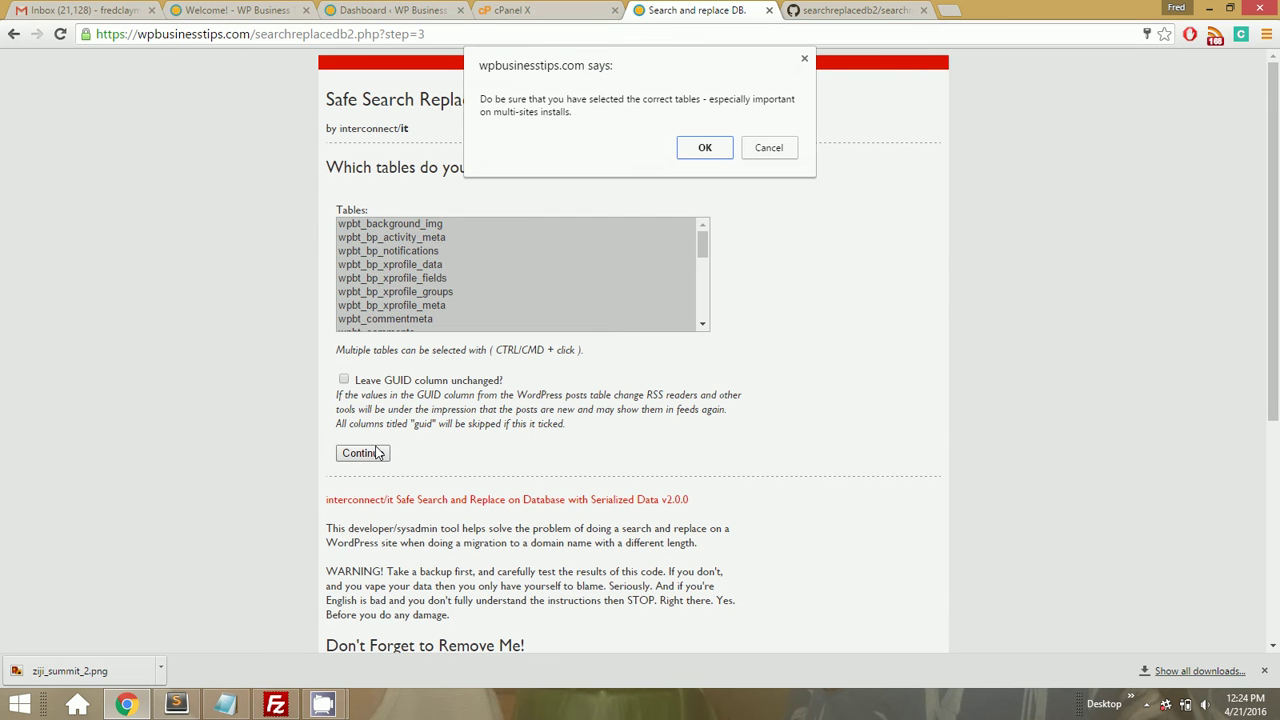
pyautogui.press('Return')
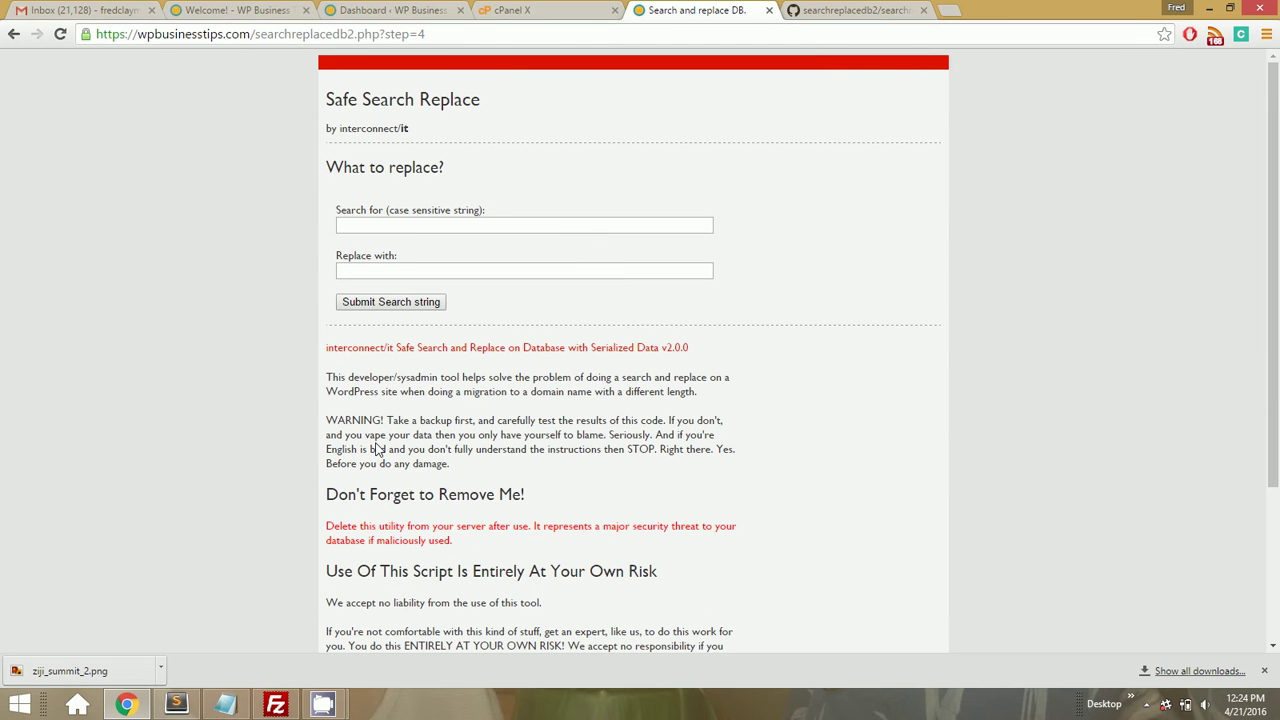
pyautogui.click(398, 228)
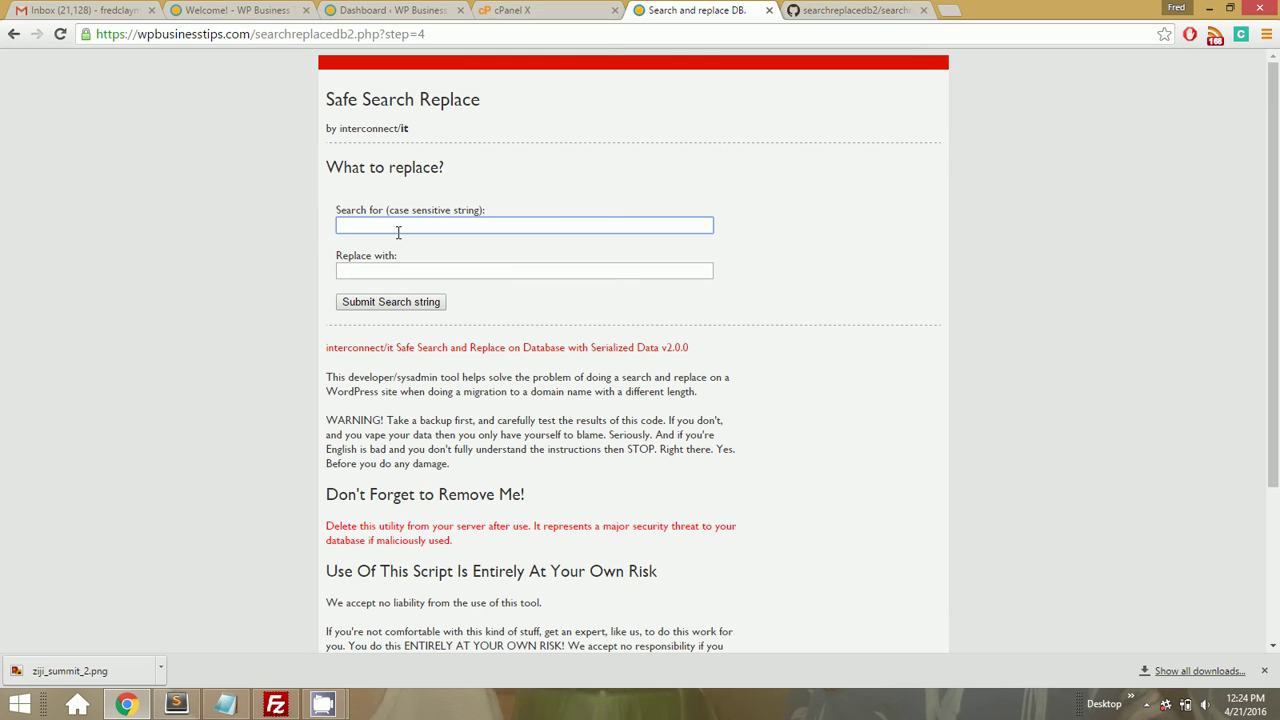
pyautogui.write('h')
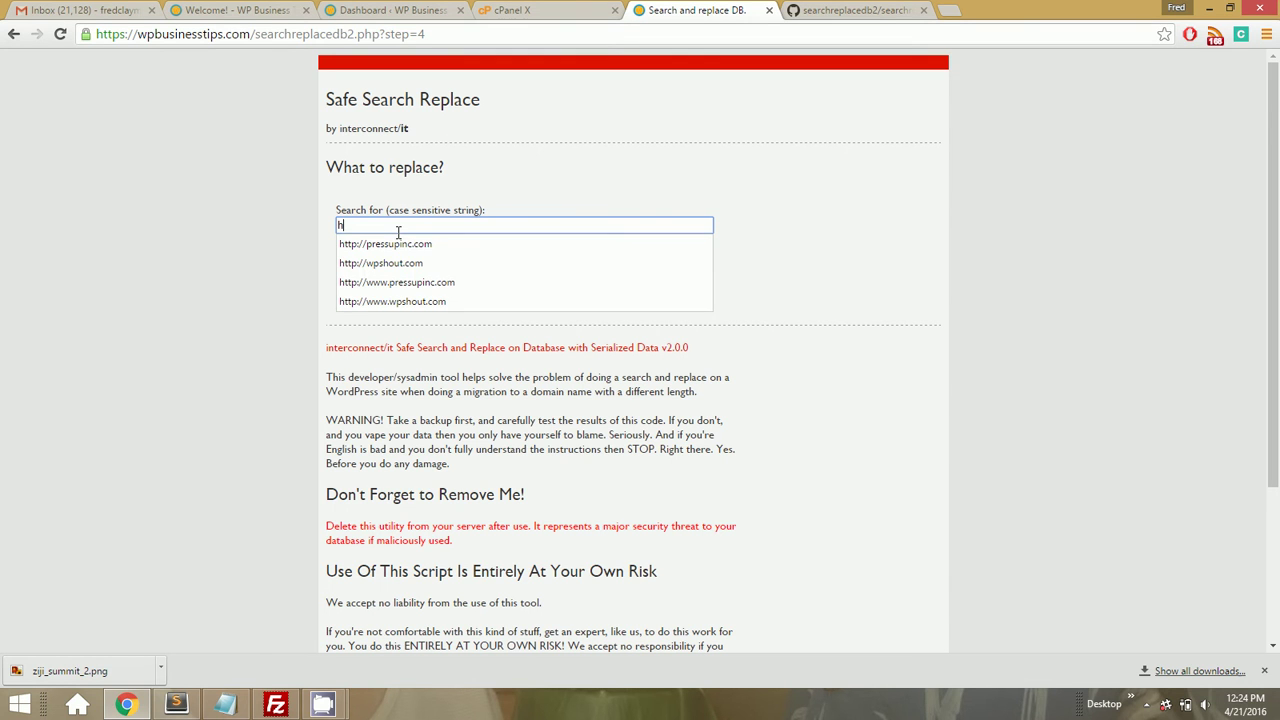
pyautogui.write('ttp://wpbusinesst')
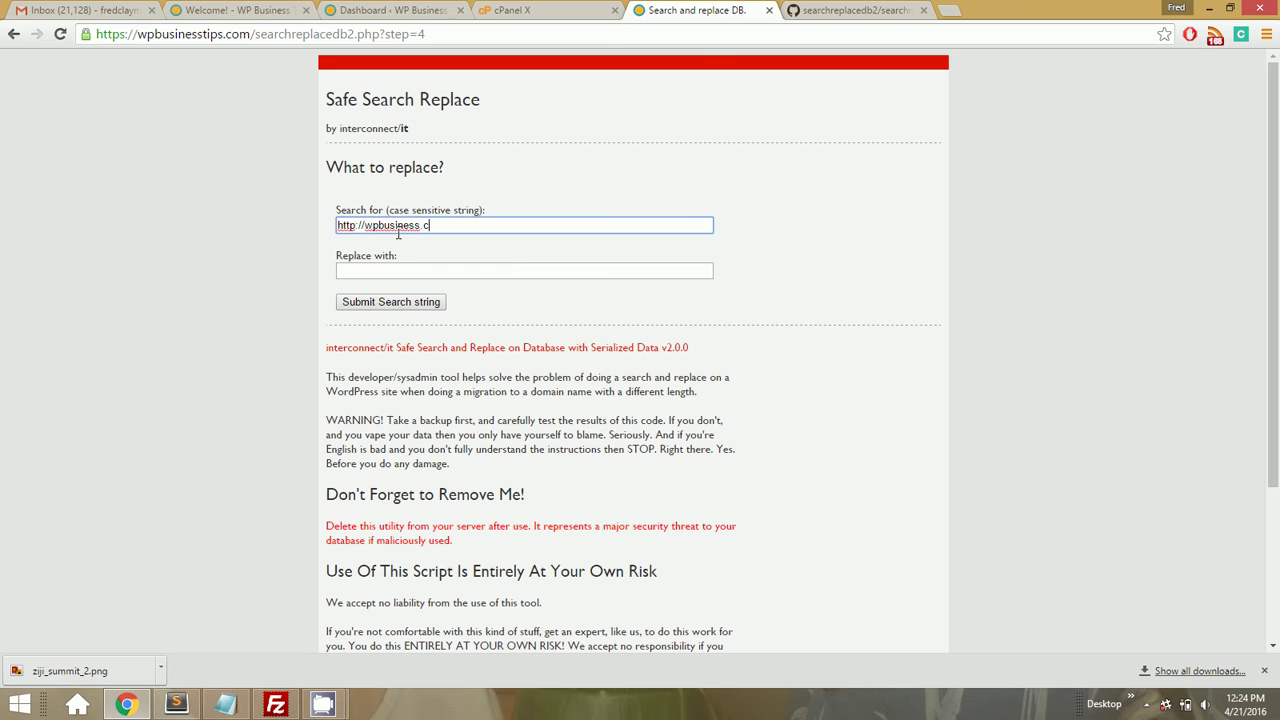
pyautogui.write('ips.com')
pyautogui.hotkey('ctrl', 'a')
pyautogui.hotkey('ctrl', 'c')
pyautogui.click(397, 270)
pyautogui.hotkey('ctrl', 'v')
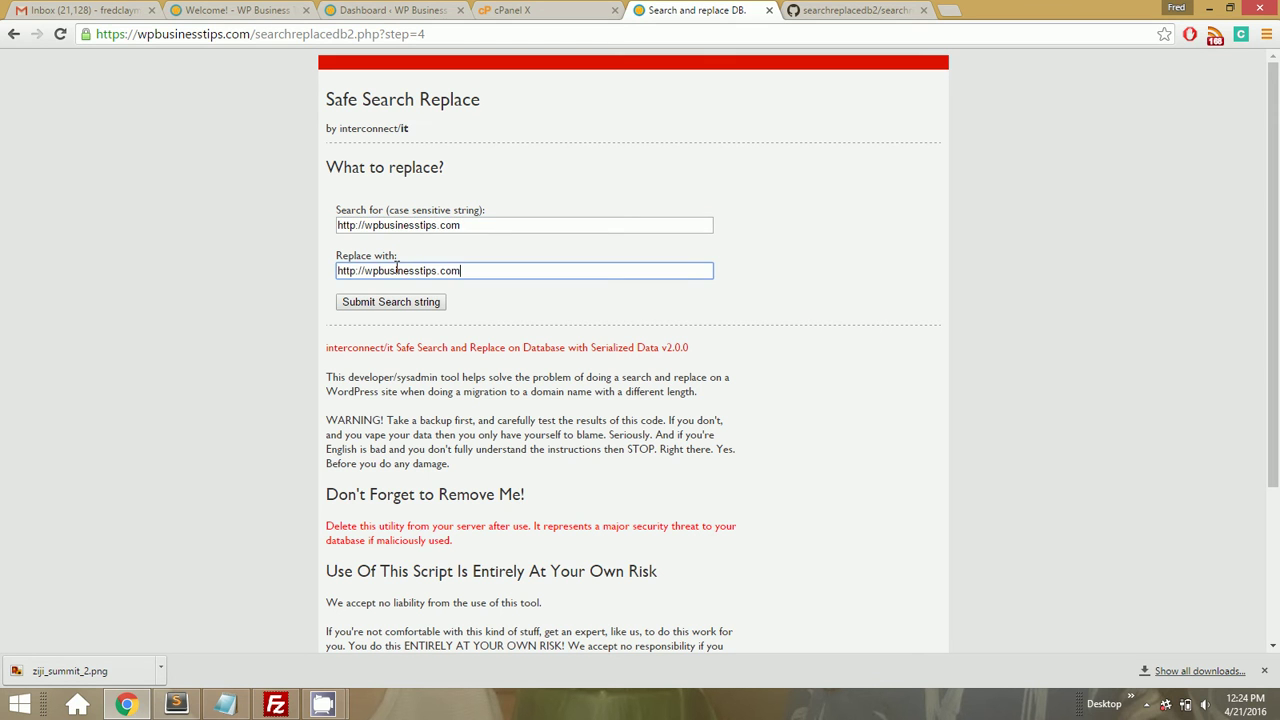
pyautogui.click(357, 270)
pyautogui.write('s')
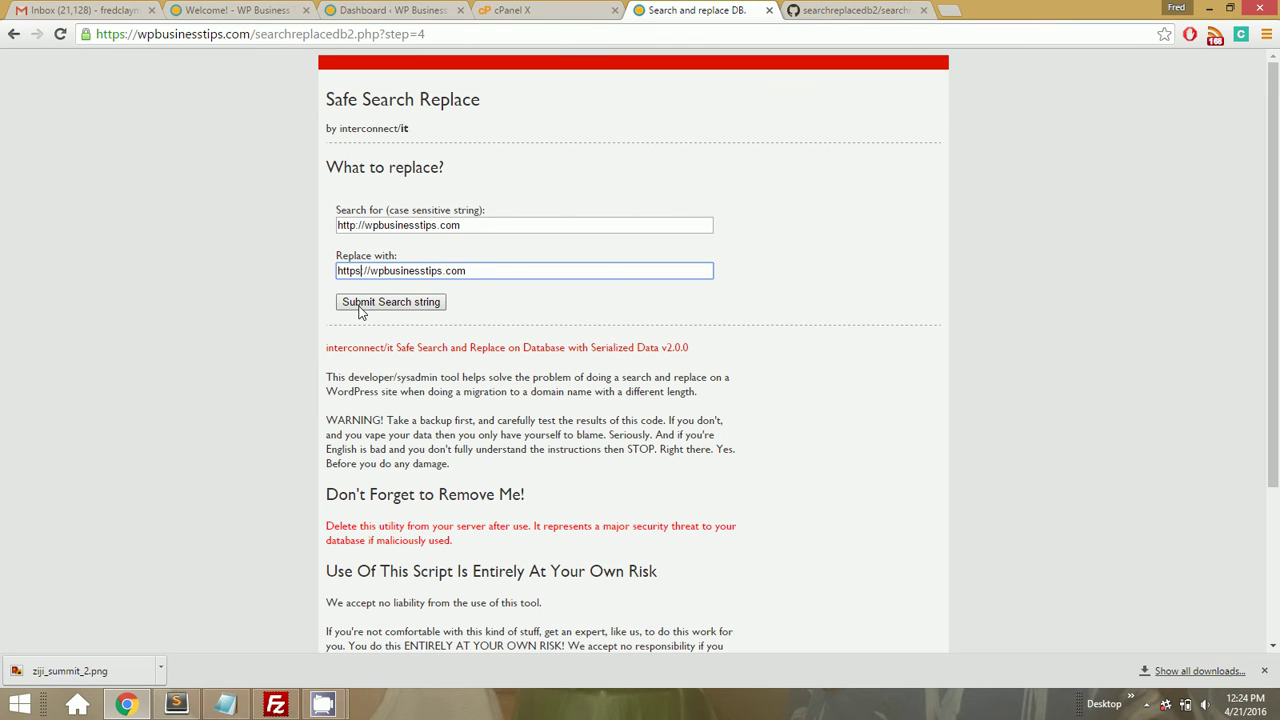
pyautogui.click(362, 305)
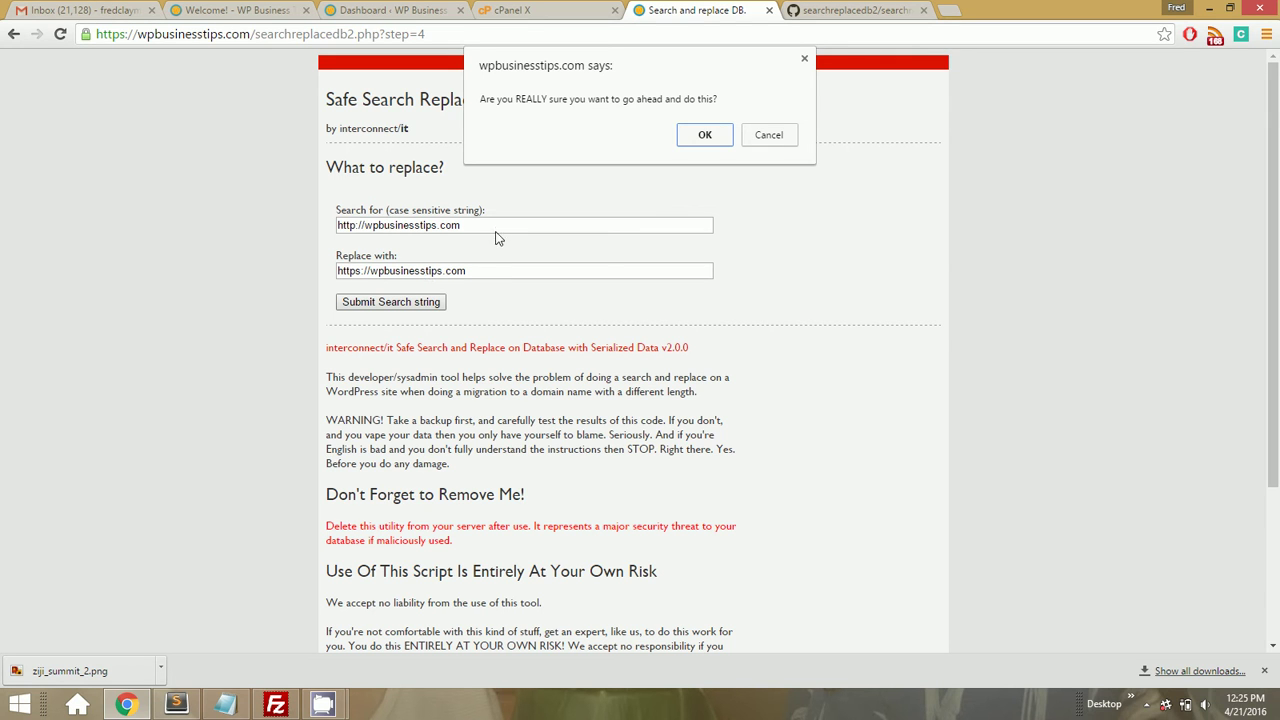
pyautogui.click(700, 137)
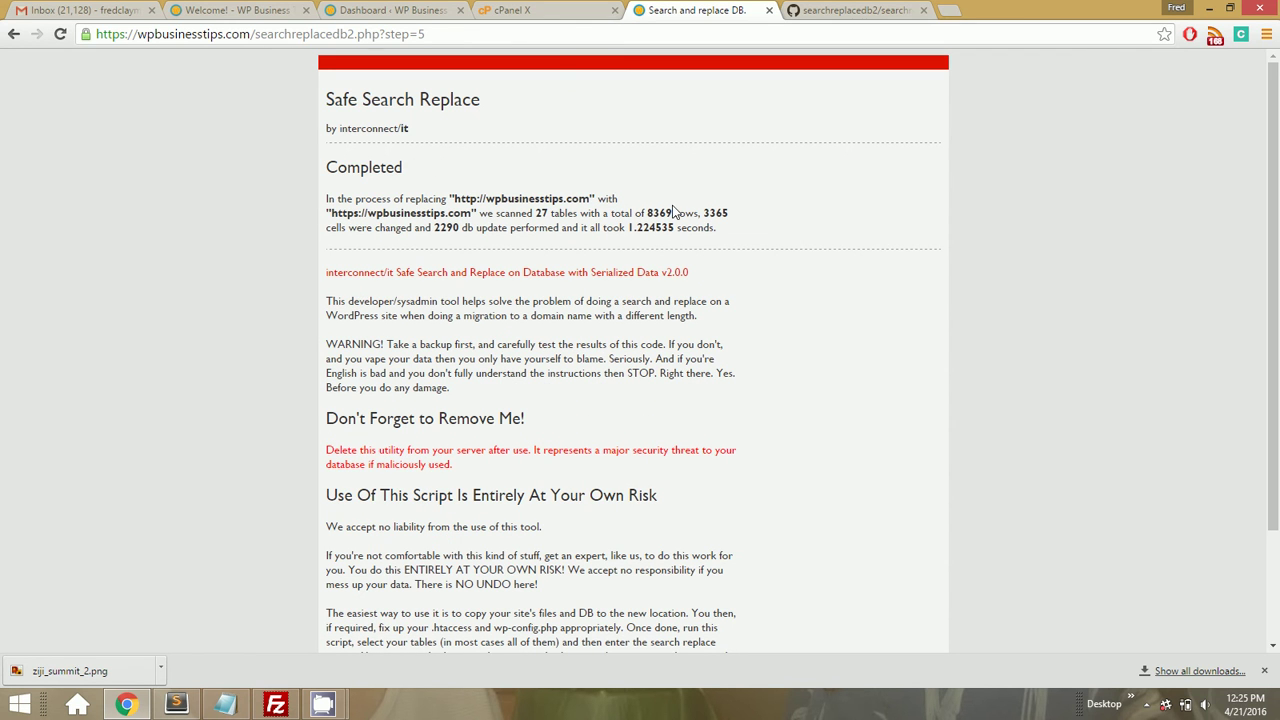
pyautogui.doubleClick(713, 211)
pyautogui.hotkey('alt', 'Left')
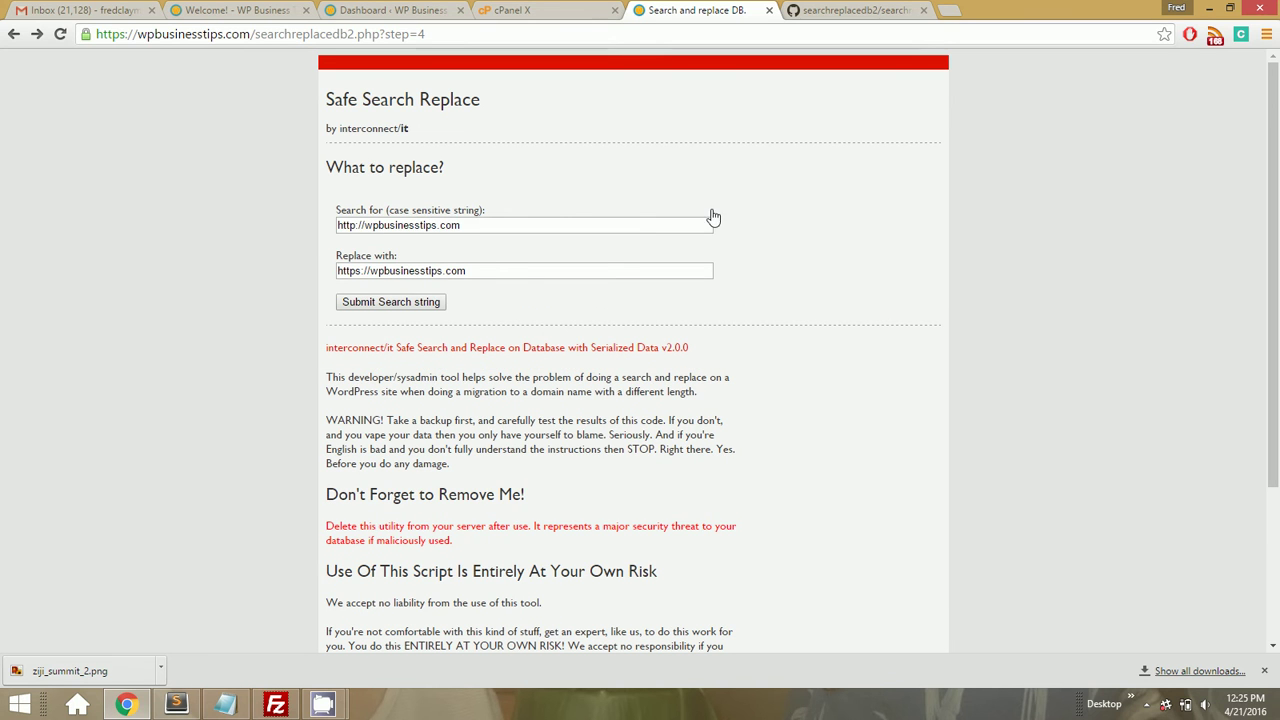
pyautogui.click(366, 225)
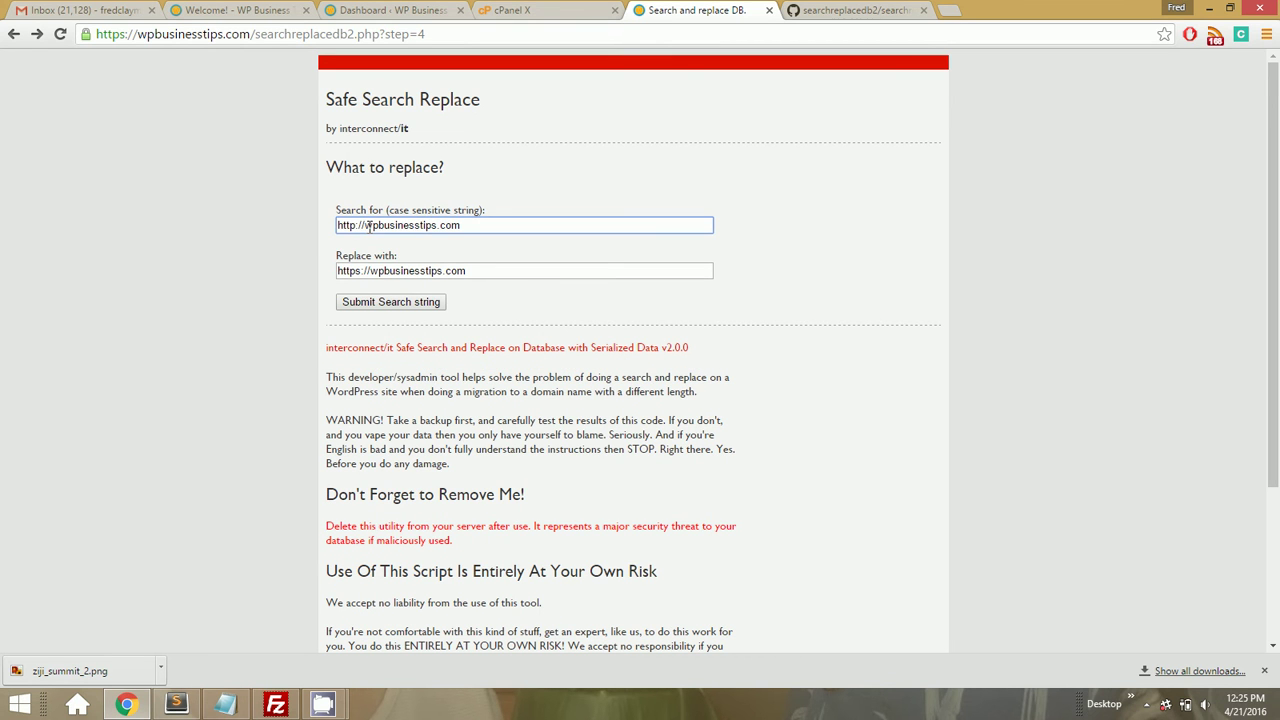
pyautogui.write('www.')
pyautogui.doubleClick(375, 225)
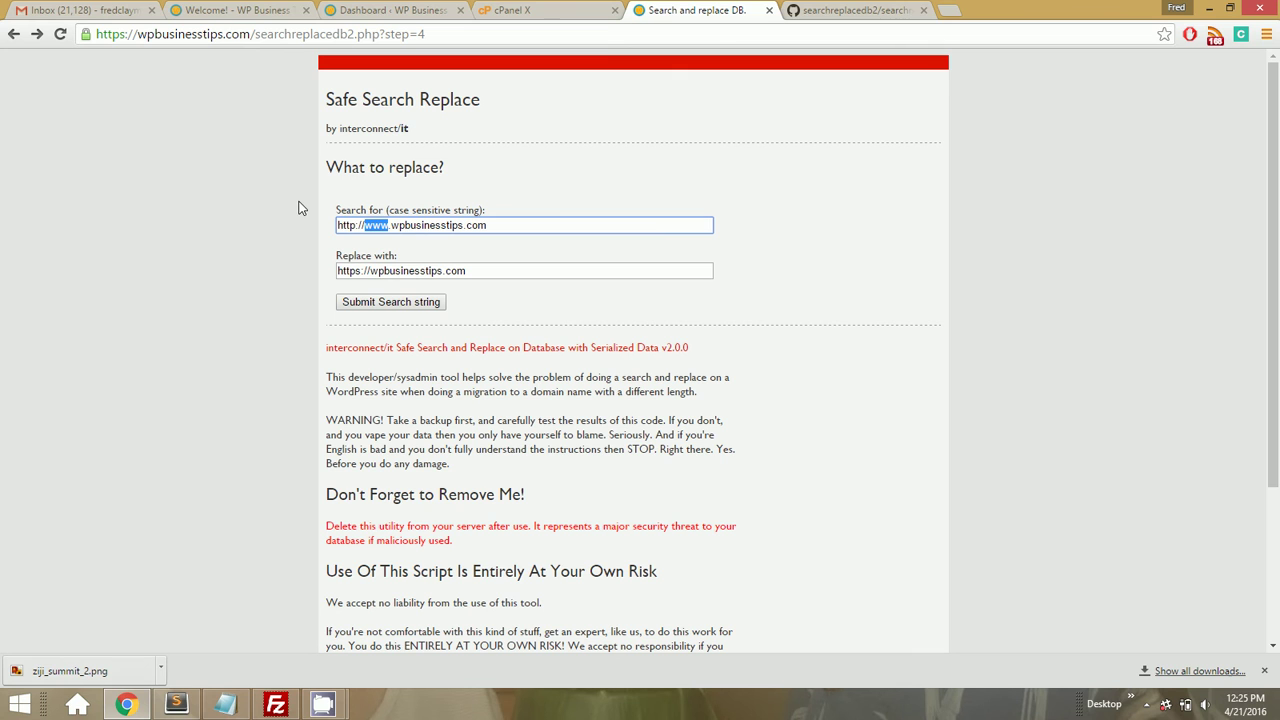
pyautogui.click(383, 302)
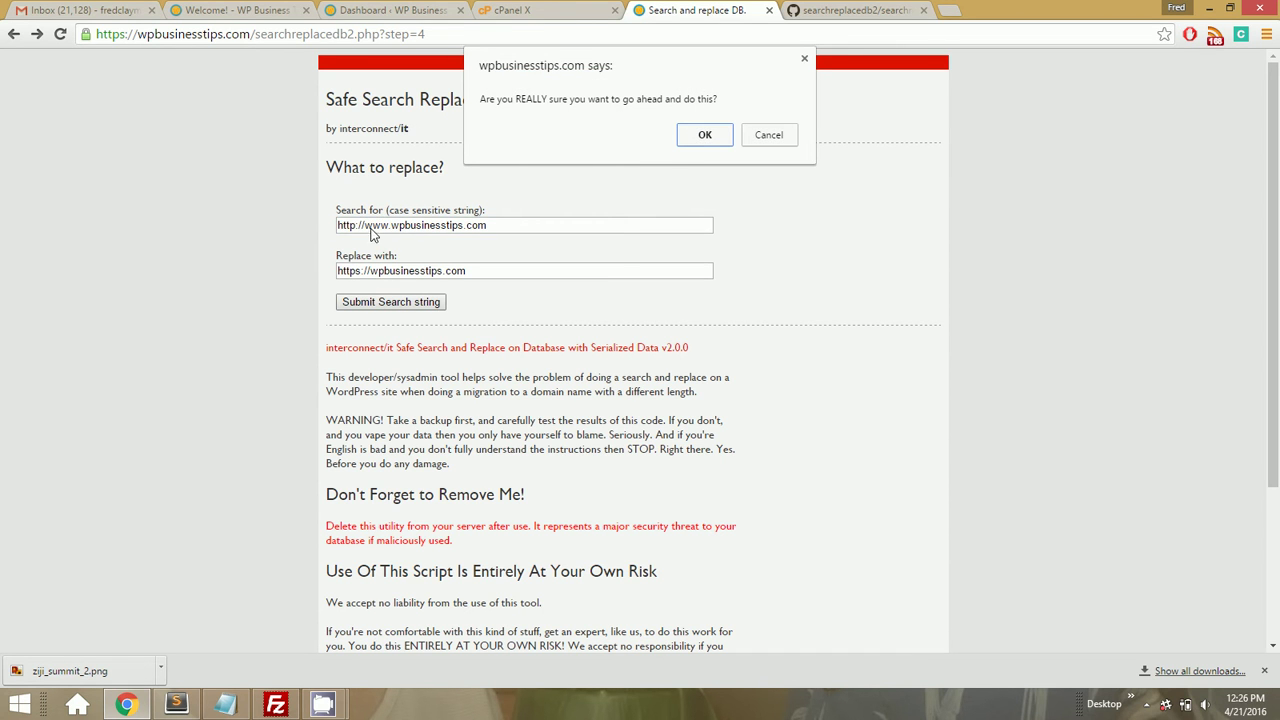
pyautogui.click(701, 138)
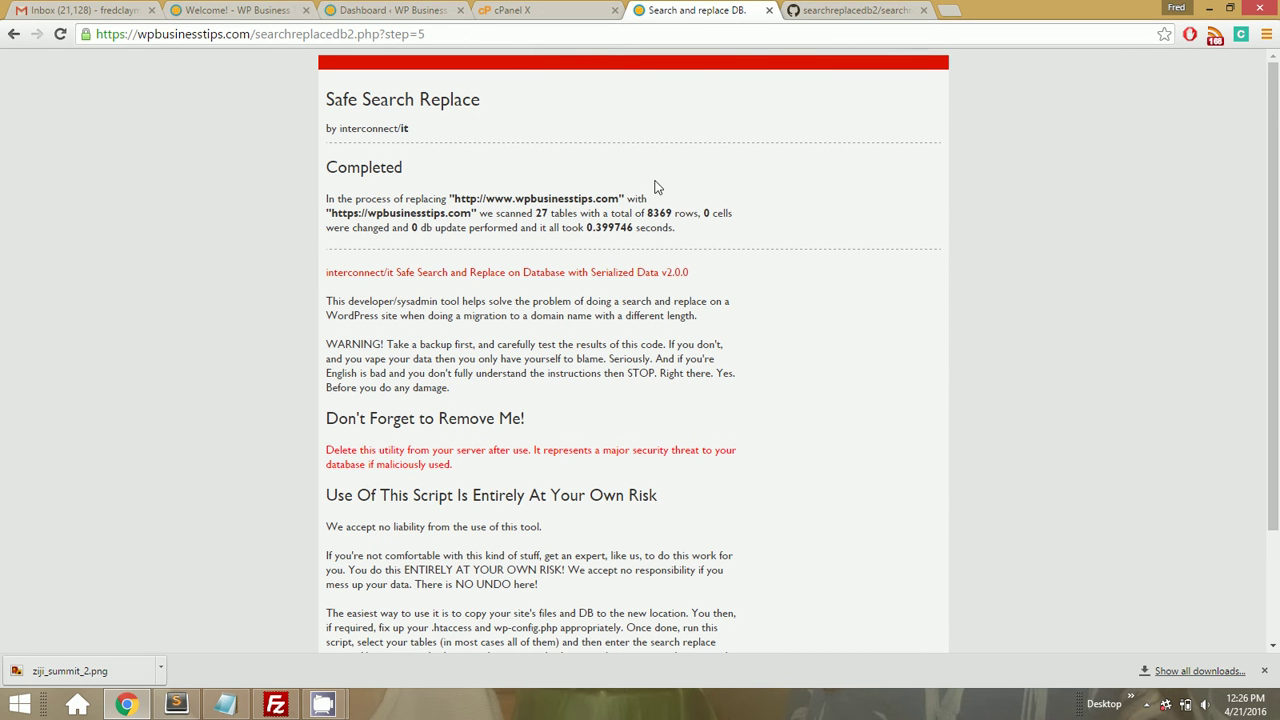
pyautogui.click(340, 10)
pyautogui.click(248, 10)
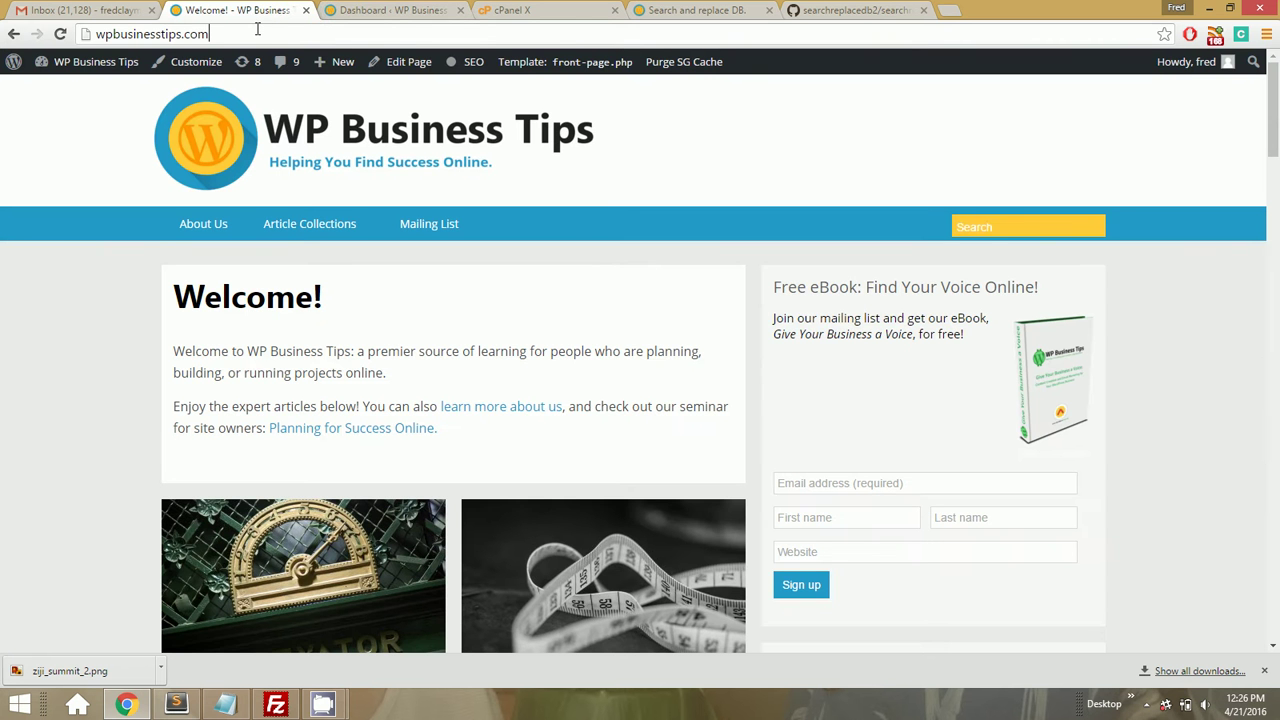
pyautogui.click(257, 29)
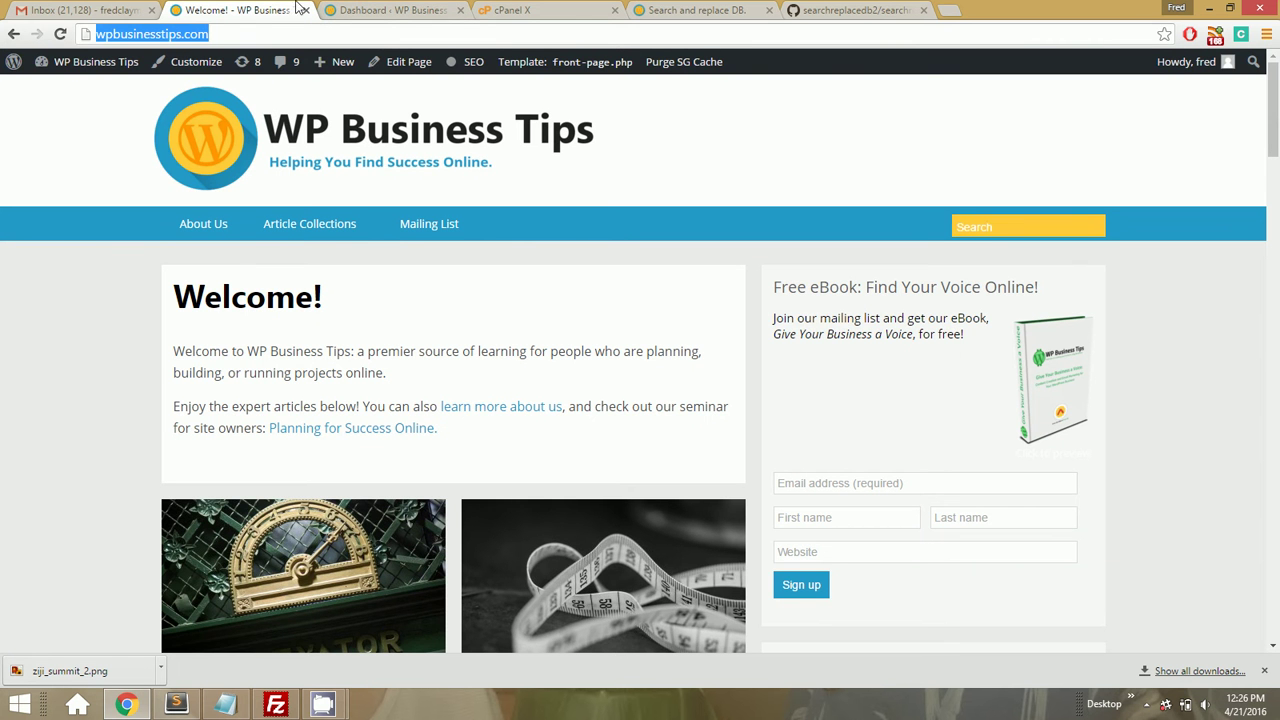
pyautogui.click(190, 66)
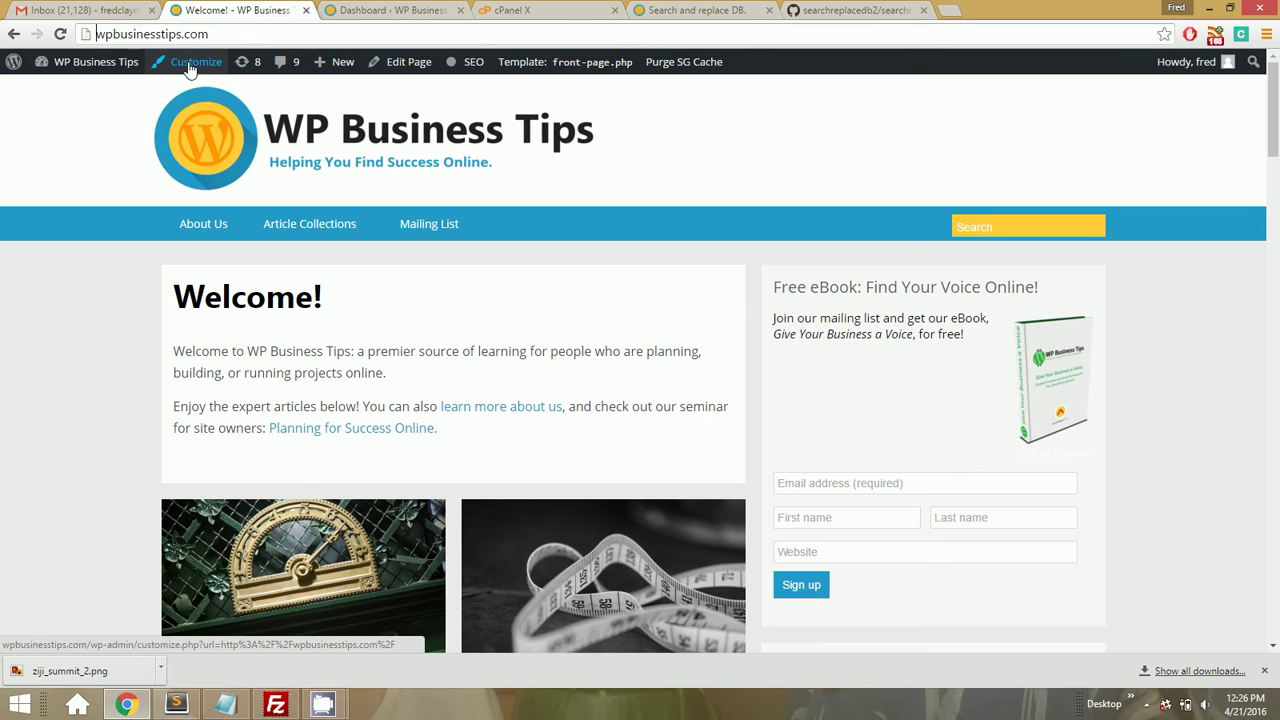
pyautogui.write('https')
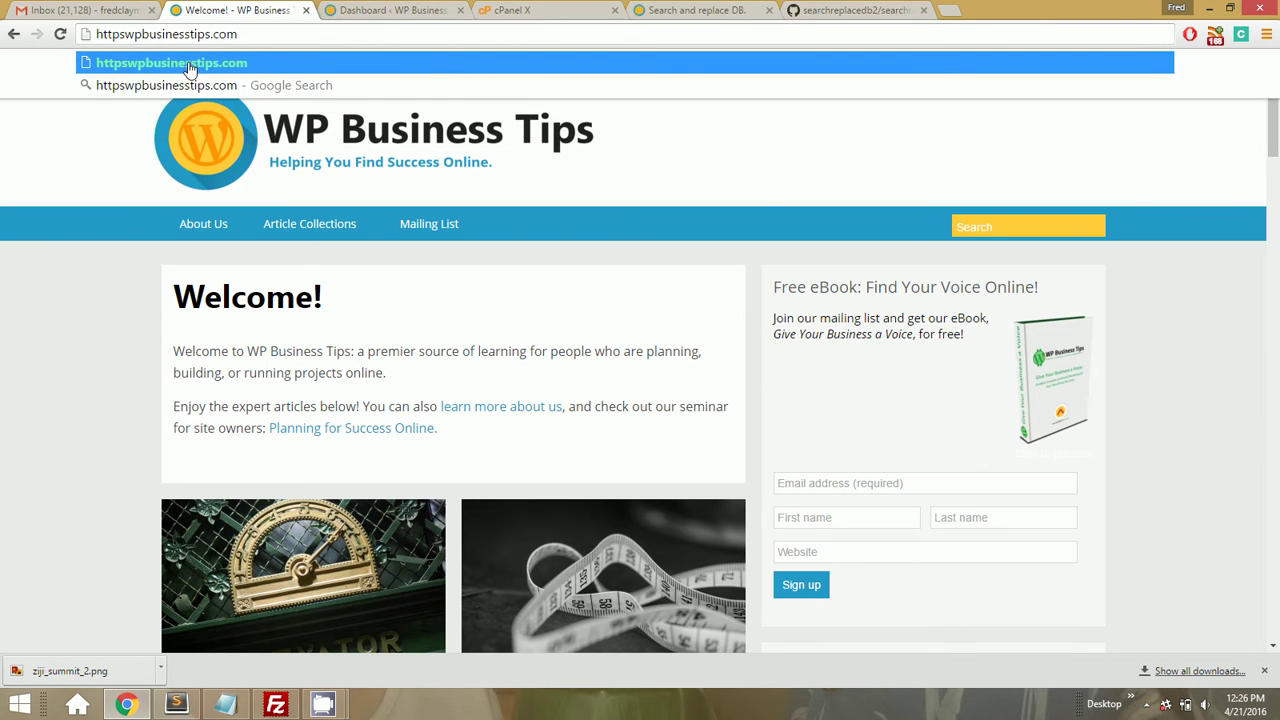
pyautogui.write('://')
pyautogui.press('Return')
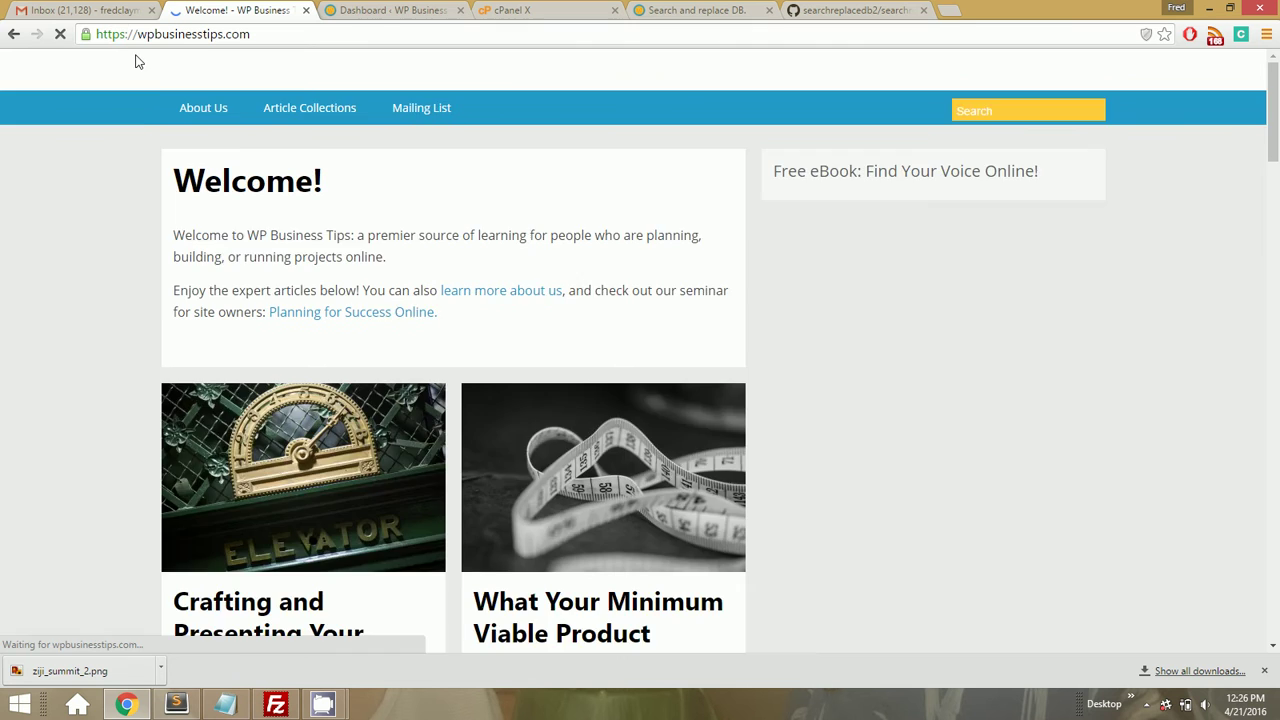
pyautogui.click(87, 36)
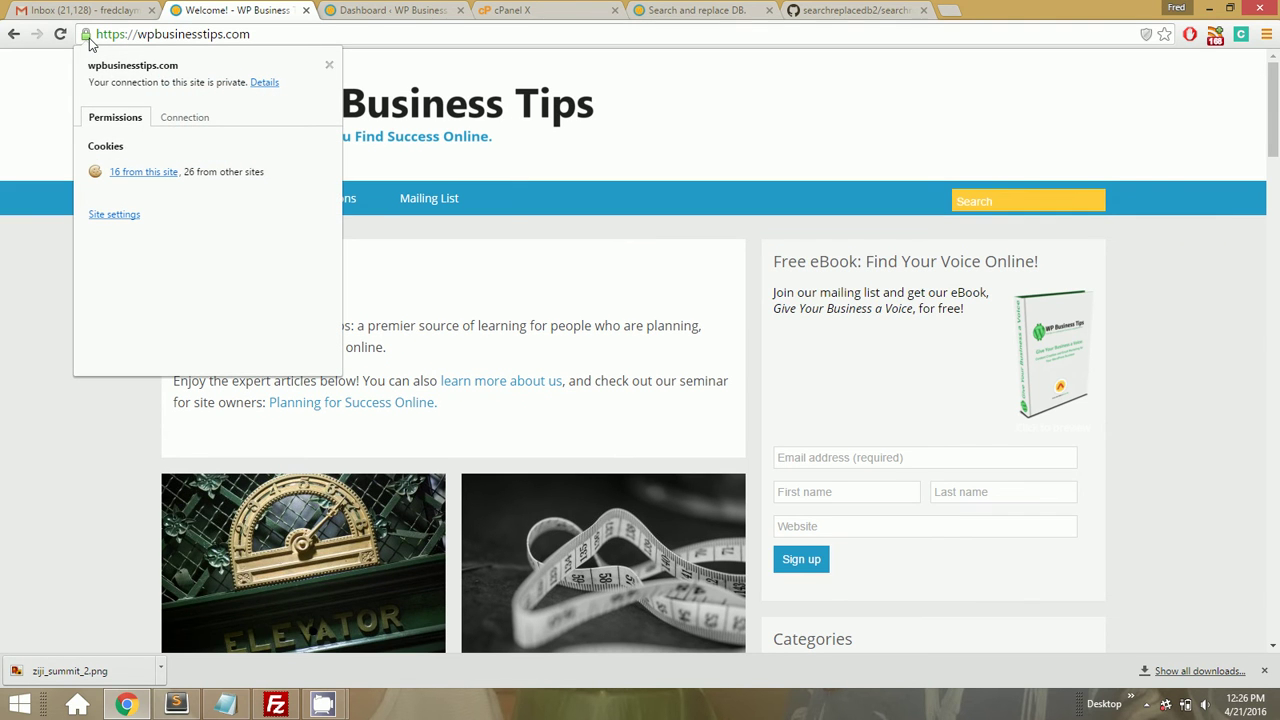
pyautogui.click(88, 38)
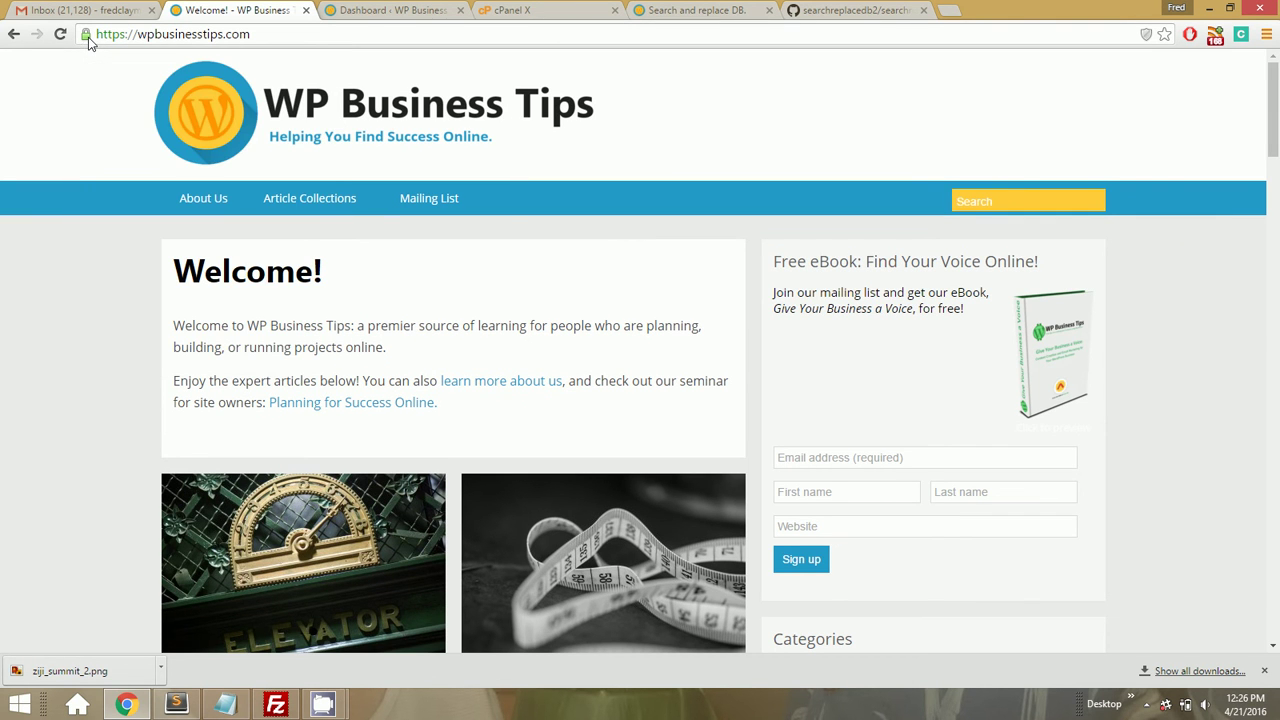
pyautogui.click(87, 37)
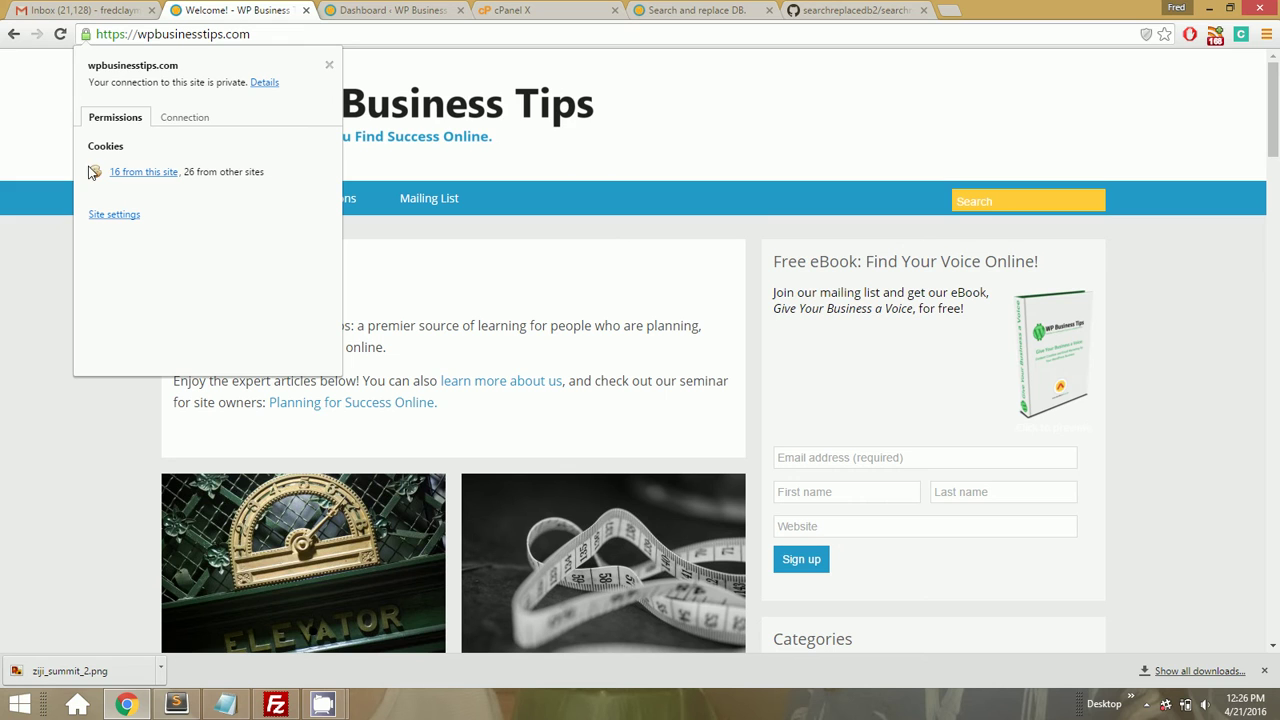
pyautogui.click(97, 437)
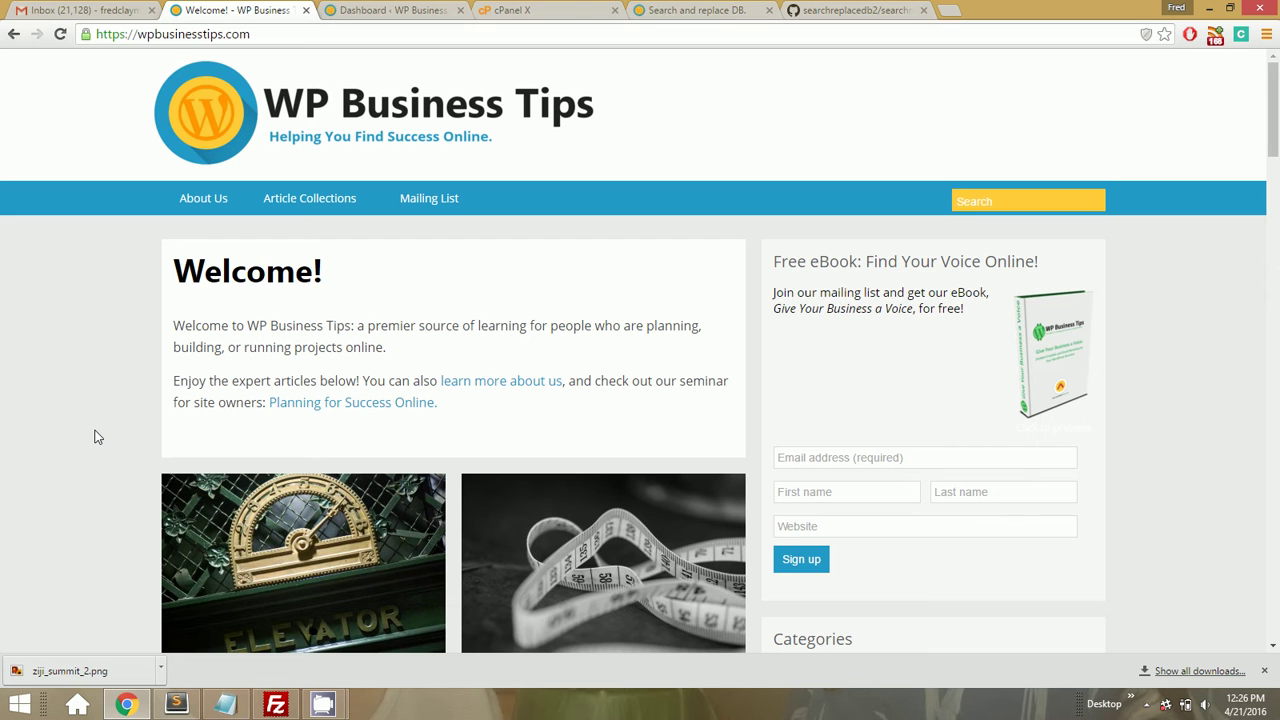
pyautogui.scroll(-12, 97, 437)
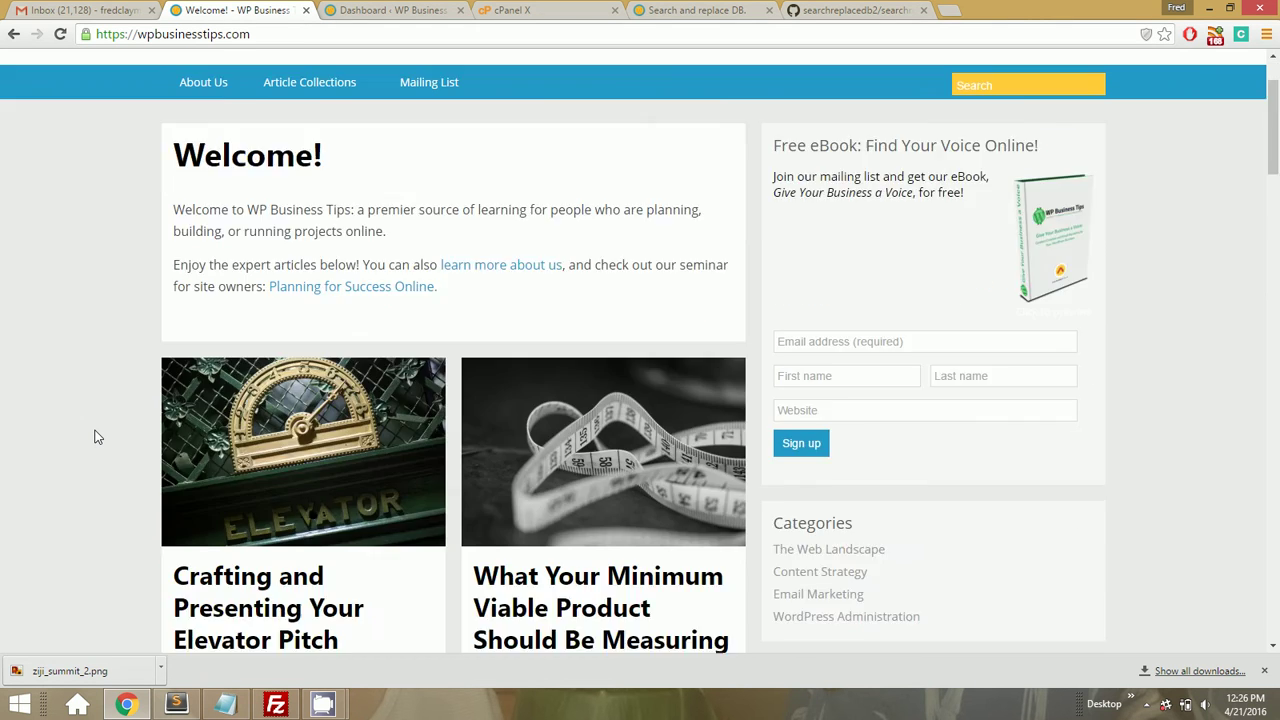
pyautogui.scroll(4, 97, 437)
pyautogui.scroll(8, 97, 437)
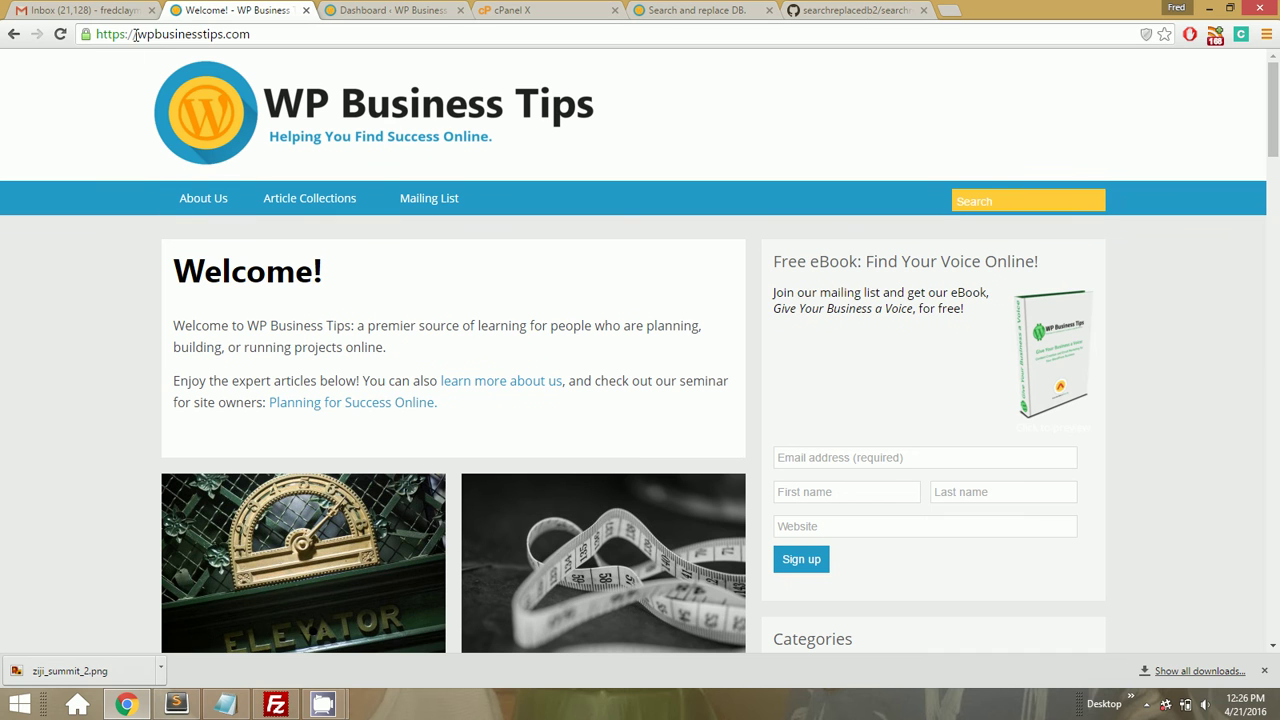
pyautogui.moveTo(135, 35); pyautogui.dragTo(38, 37)
pyautogui.press('BackSpace')
pyautogui.press('Return')
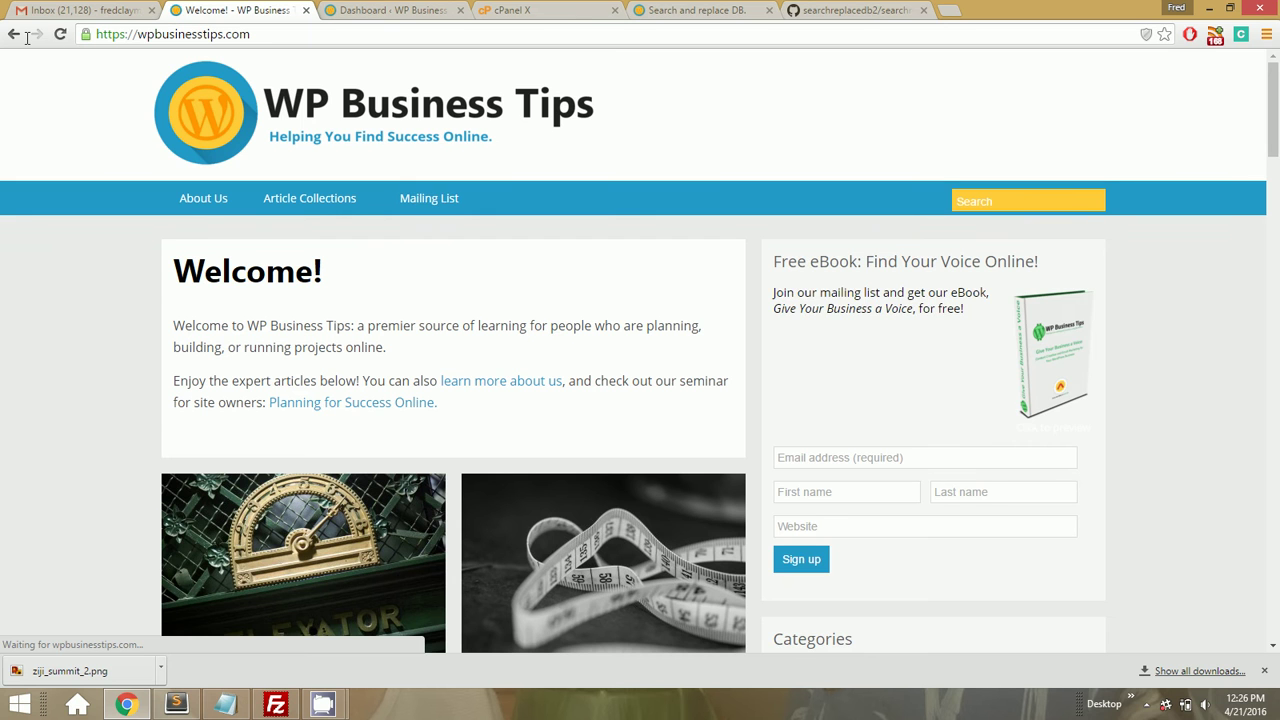
pyautogui.moveTo(334, 200)
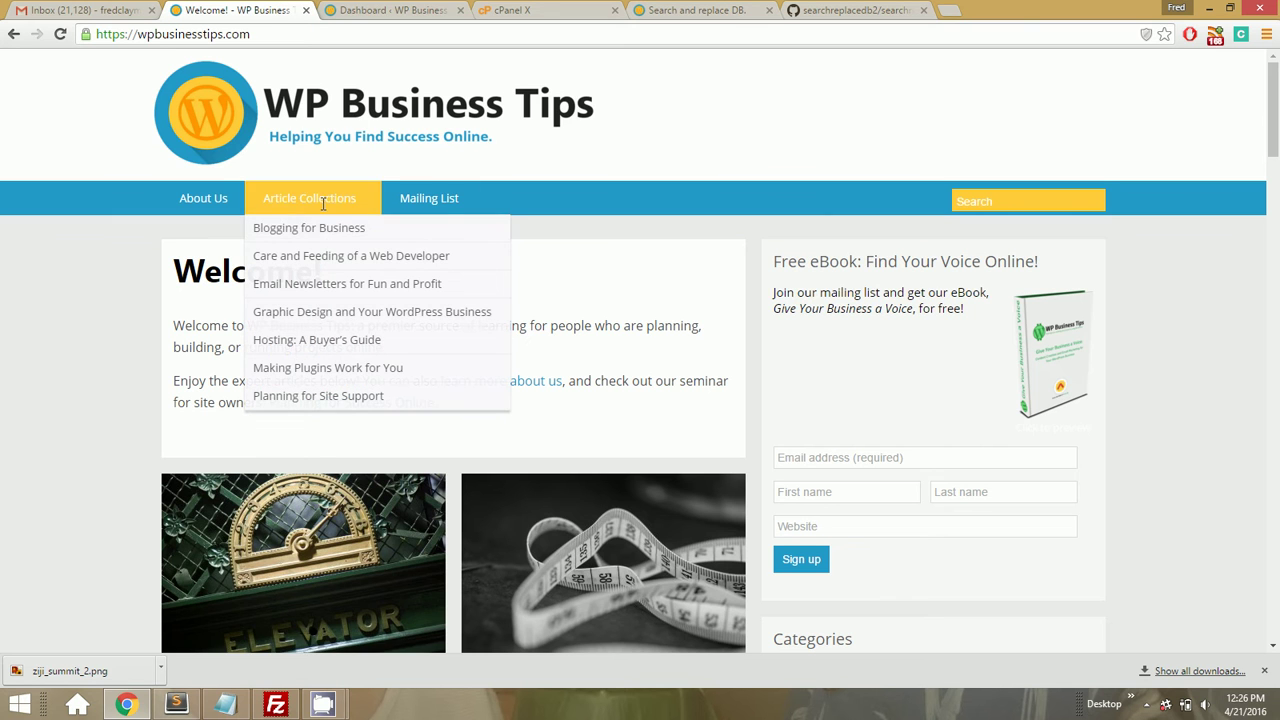
pyautogui.click(311, 229)
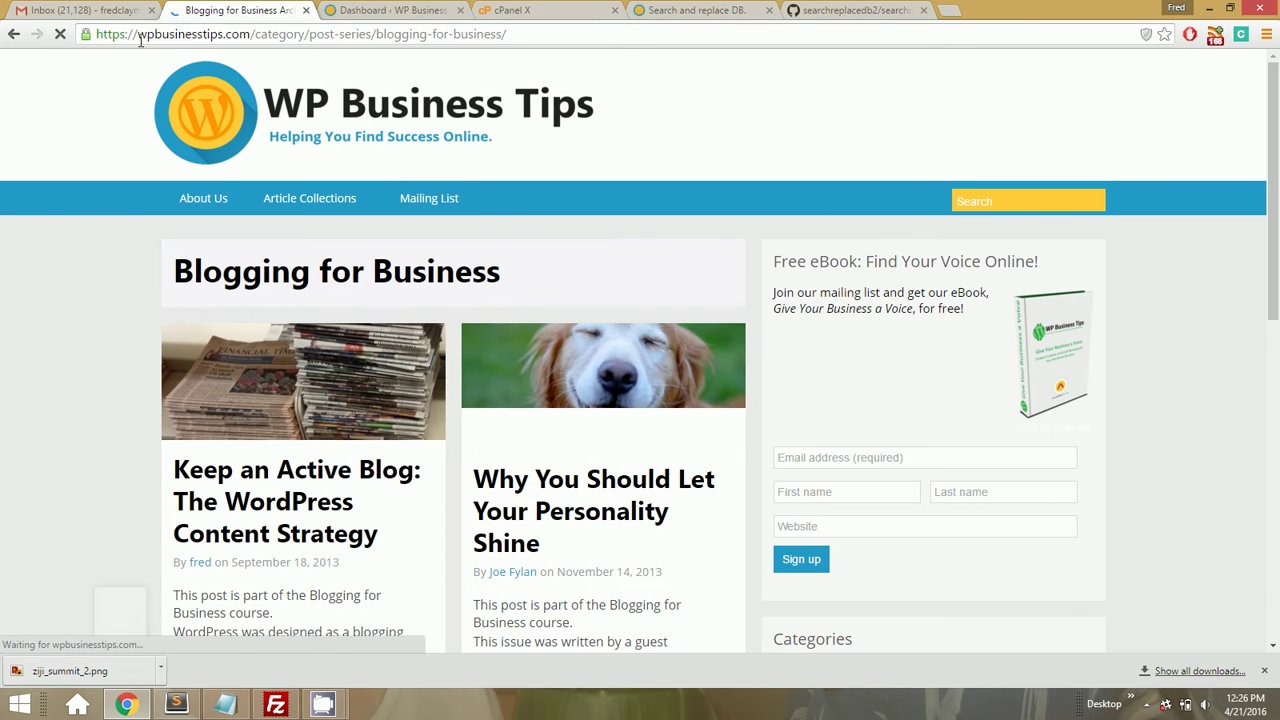
pyautogui.moveTo(134, 34); pyautogui.dragTo(44, 28)
pyautogui.write('www.')
pyautogui.press('Return')
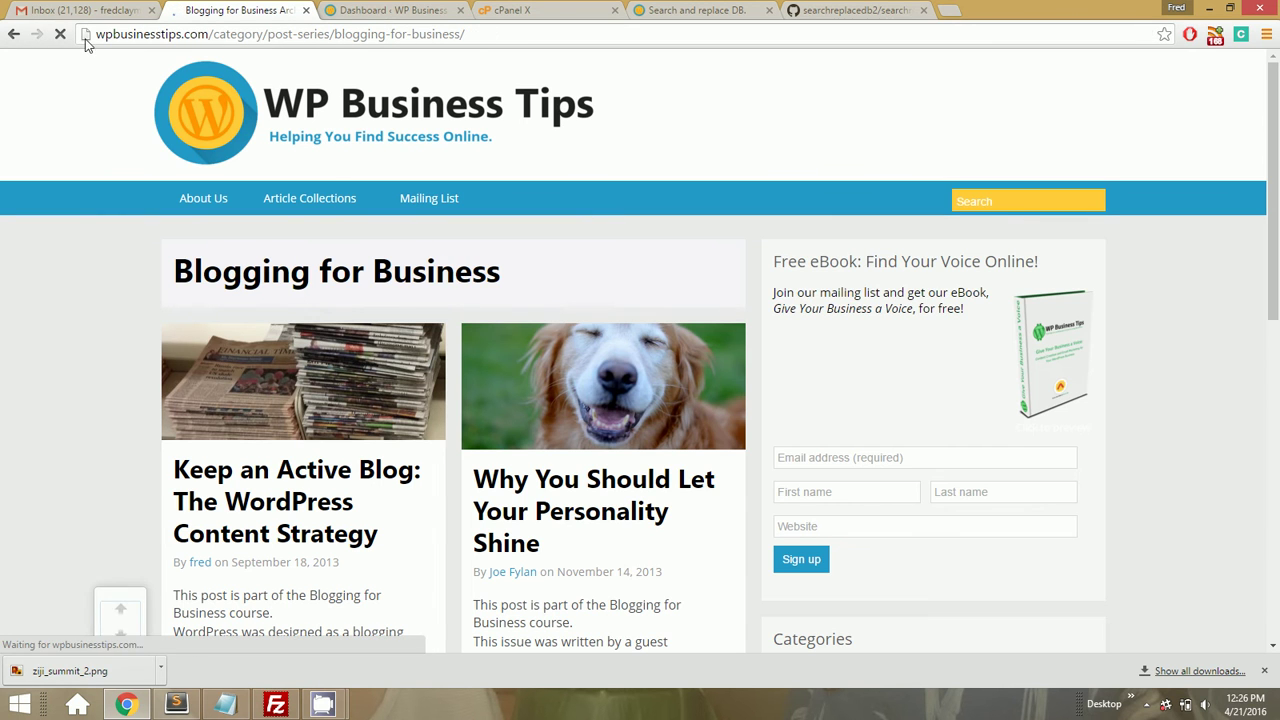
# Check that the www page's connection isn't secure, then return to FileZilla
pyautogui.click(87, 35)
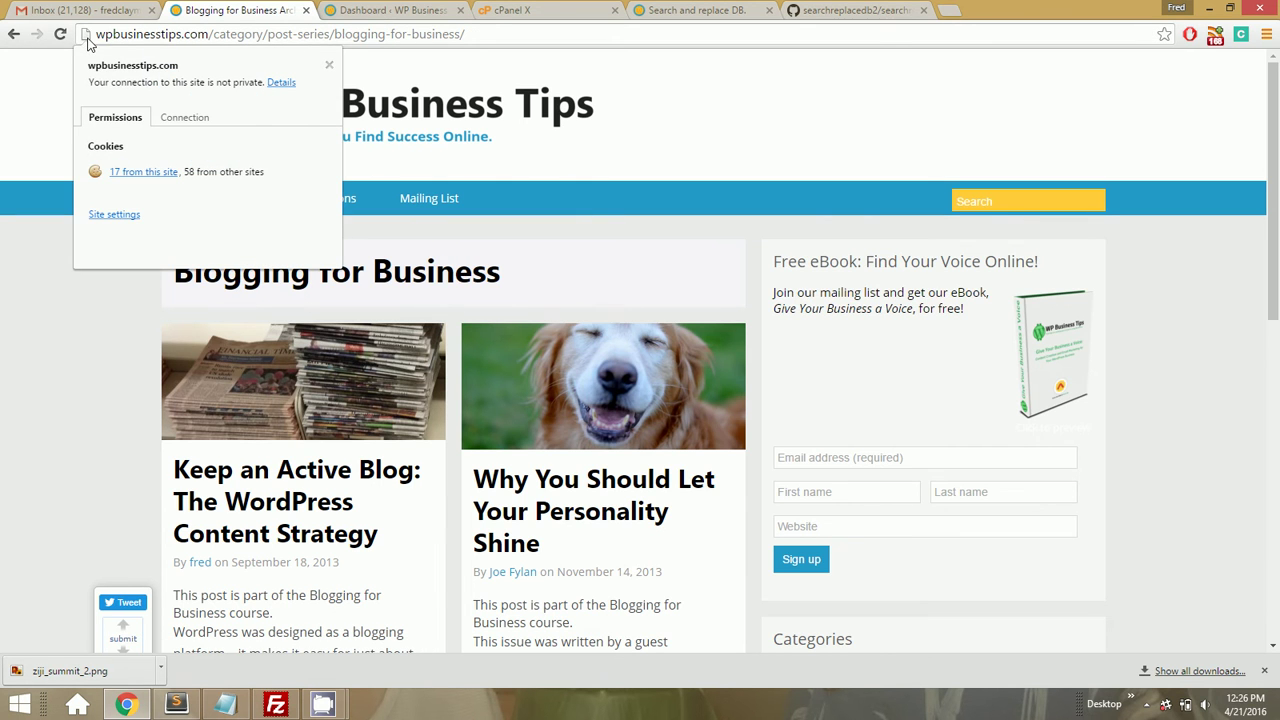
pyautogui.click(110, 35)
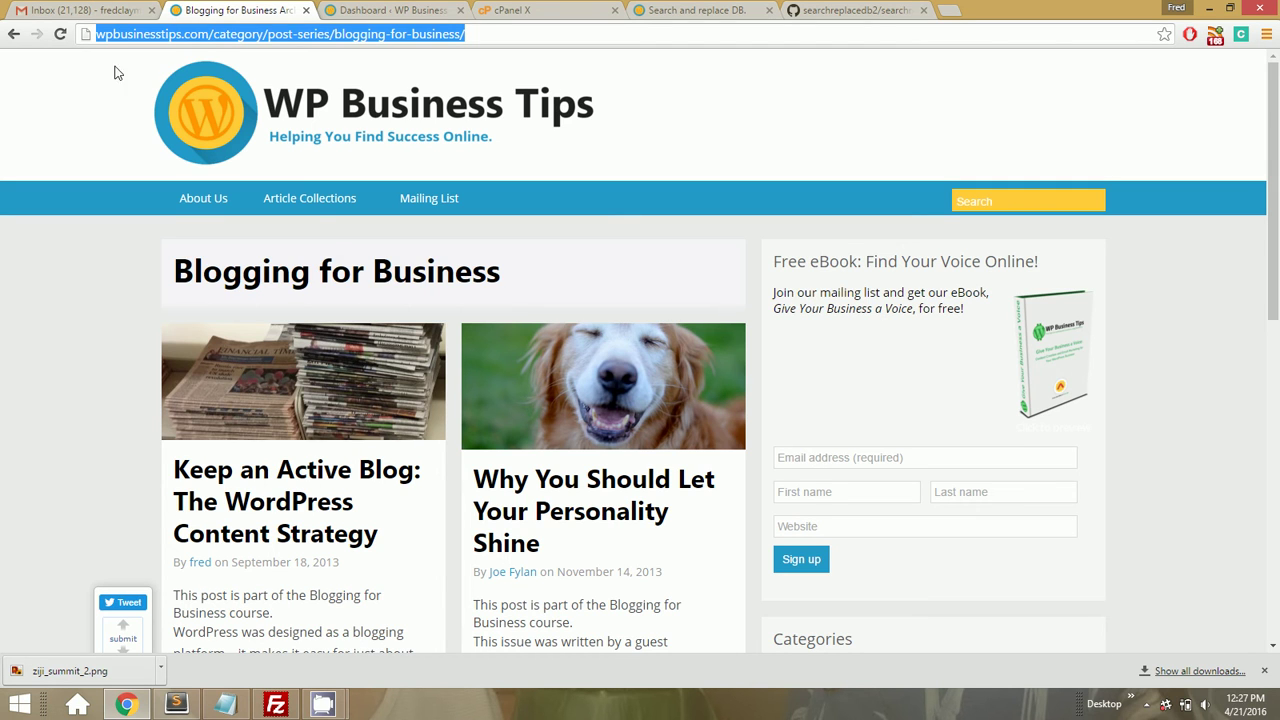
pyautogui.click(106, 35)
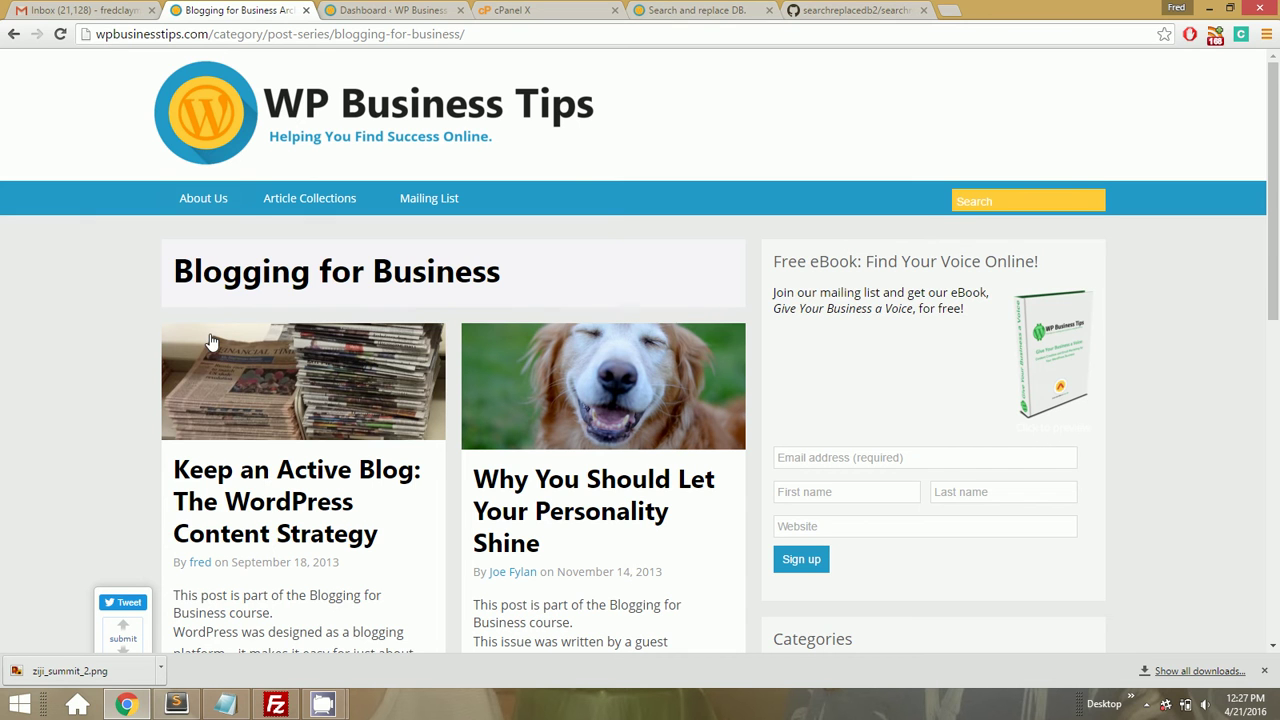
pyautogui.click(275, 706)
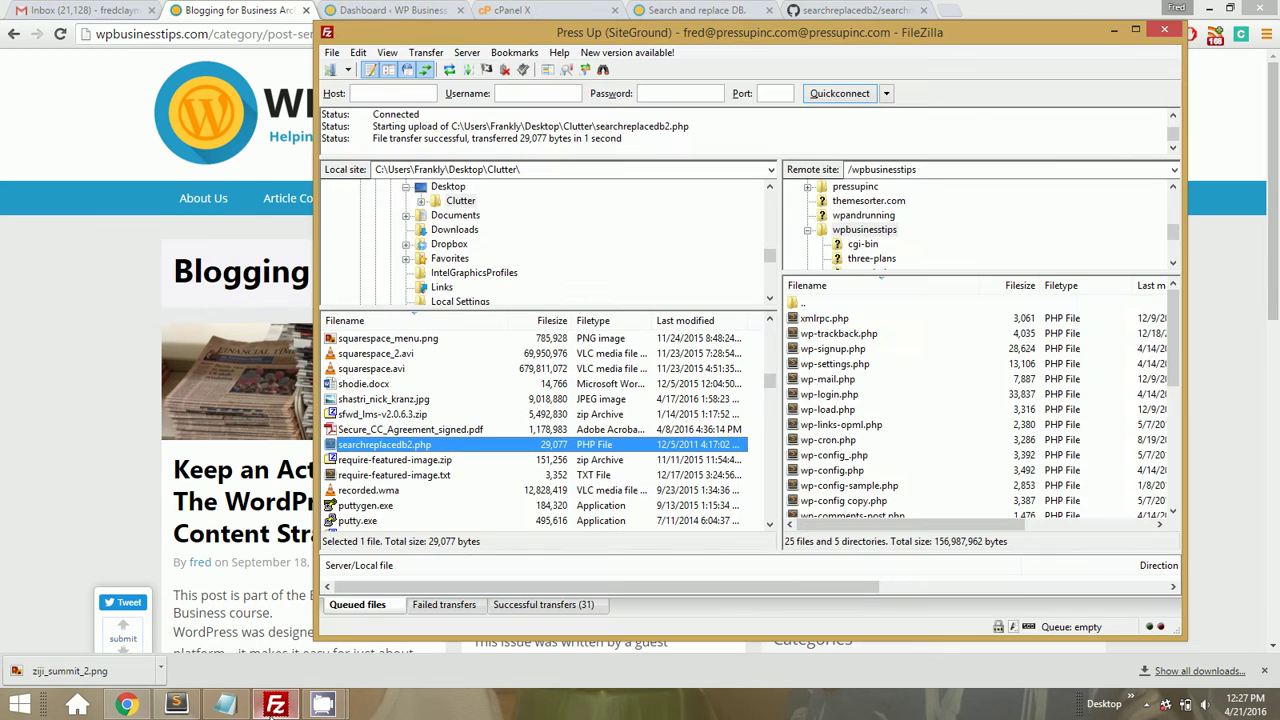
# Open the remote /wpbusinesstips .htaccess with View/Edit
pyautogui.click(868, 231)
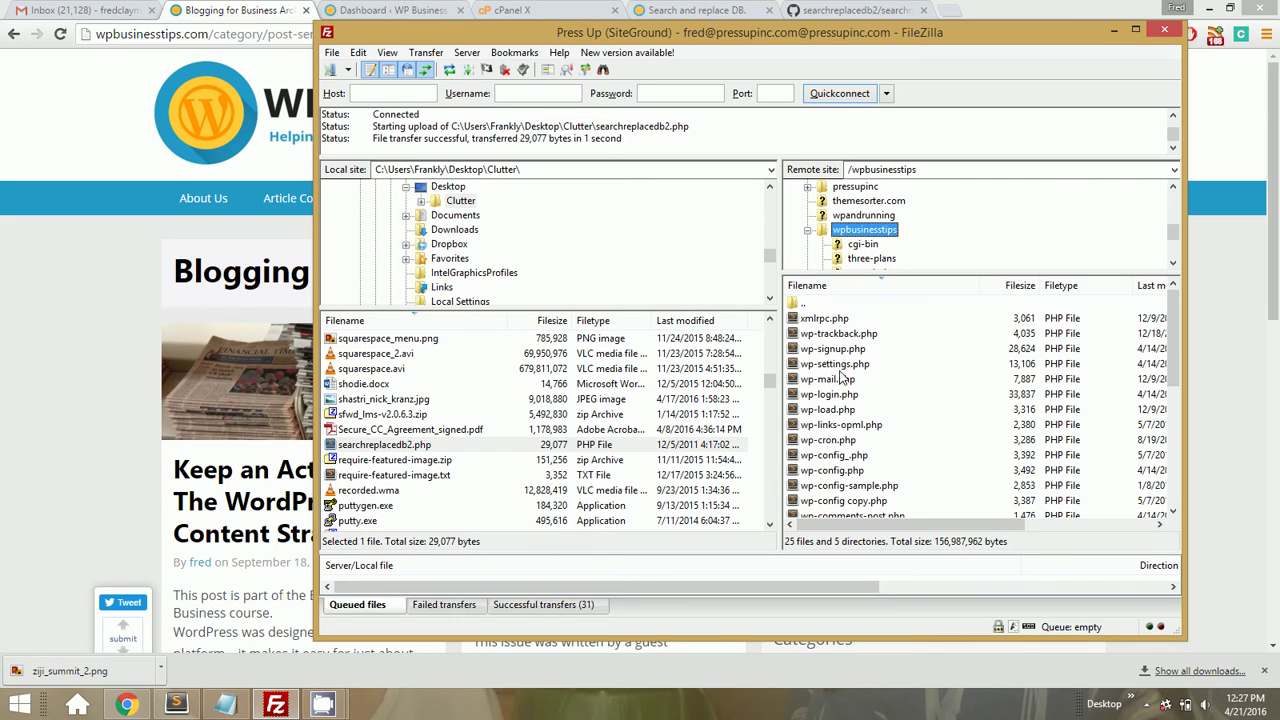
pyautogui.scroll(-4, 840, 377)
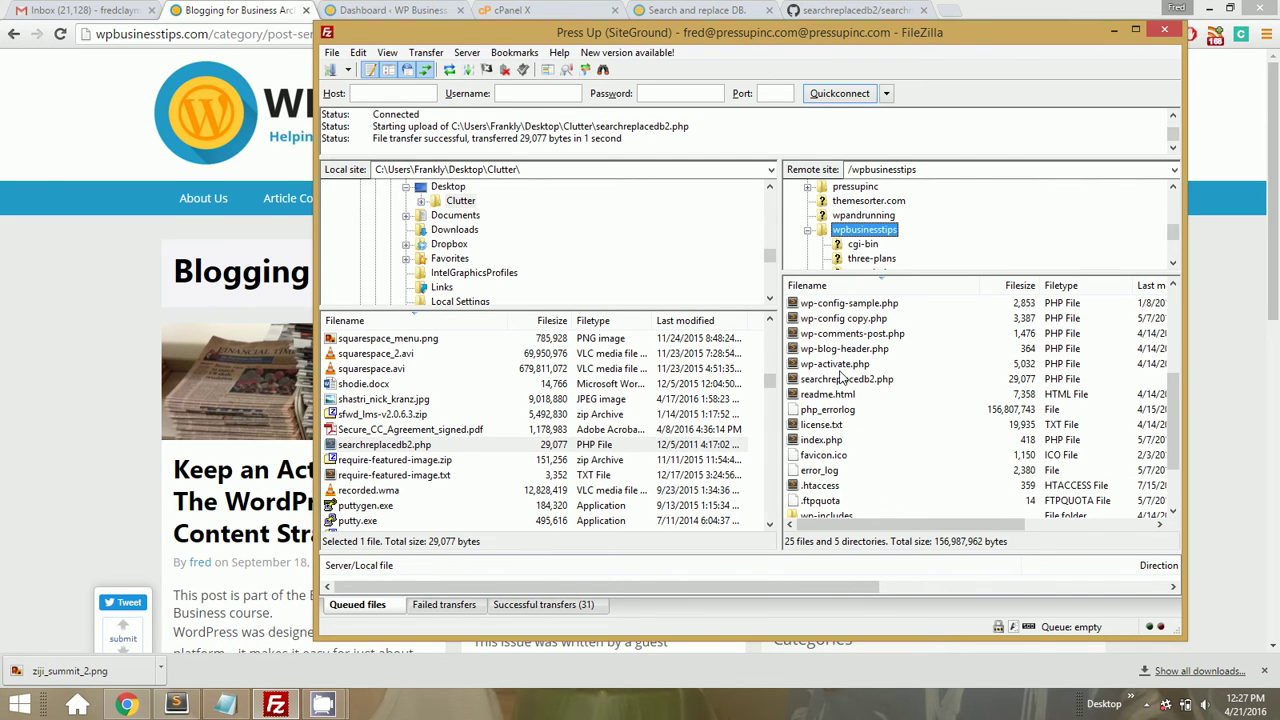
pyautogui.scroll(-2, 842, 378)
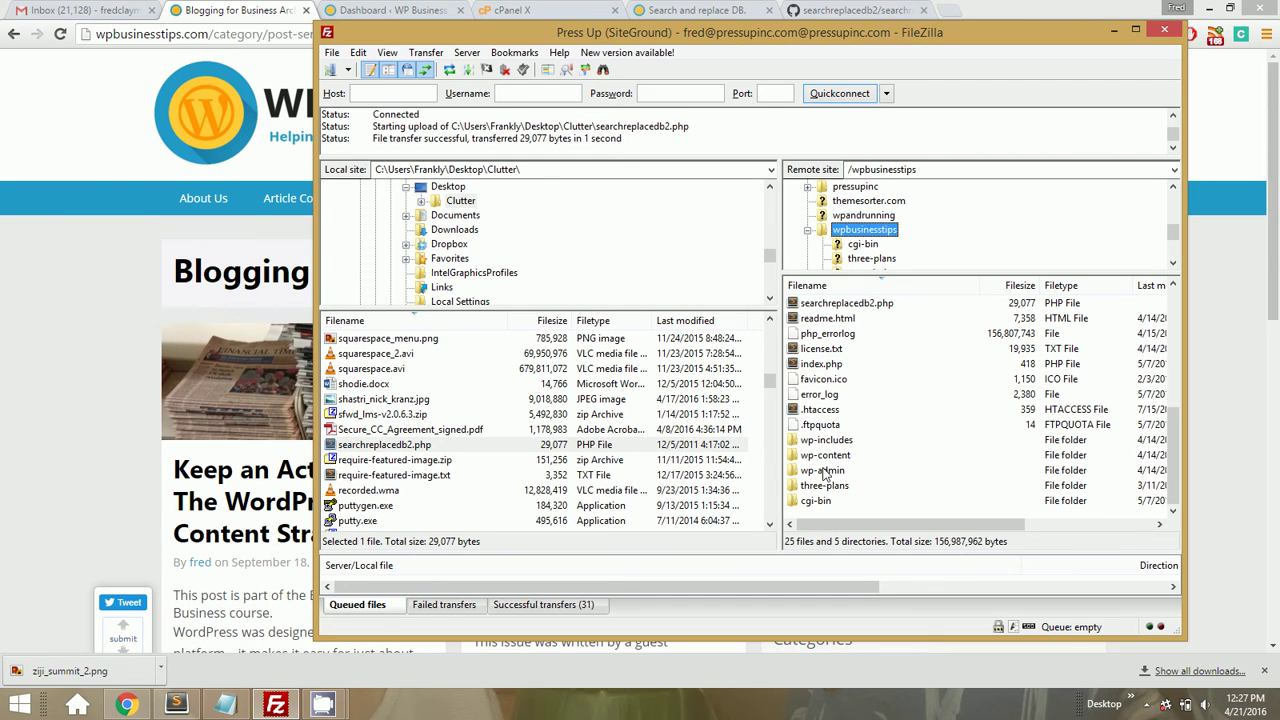
pyautogui.rightClick(816, 411)
pyautogui.click(845, 465)
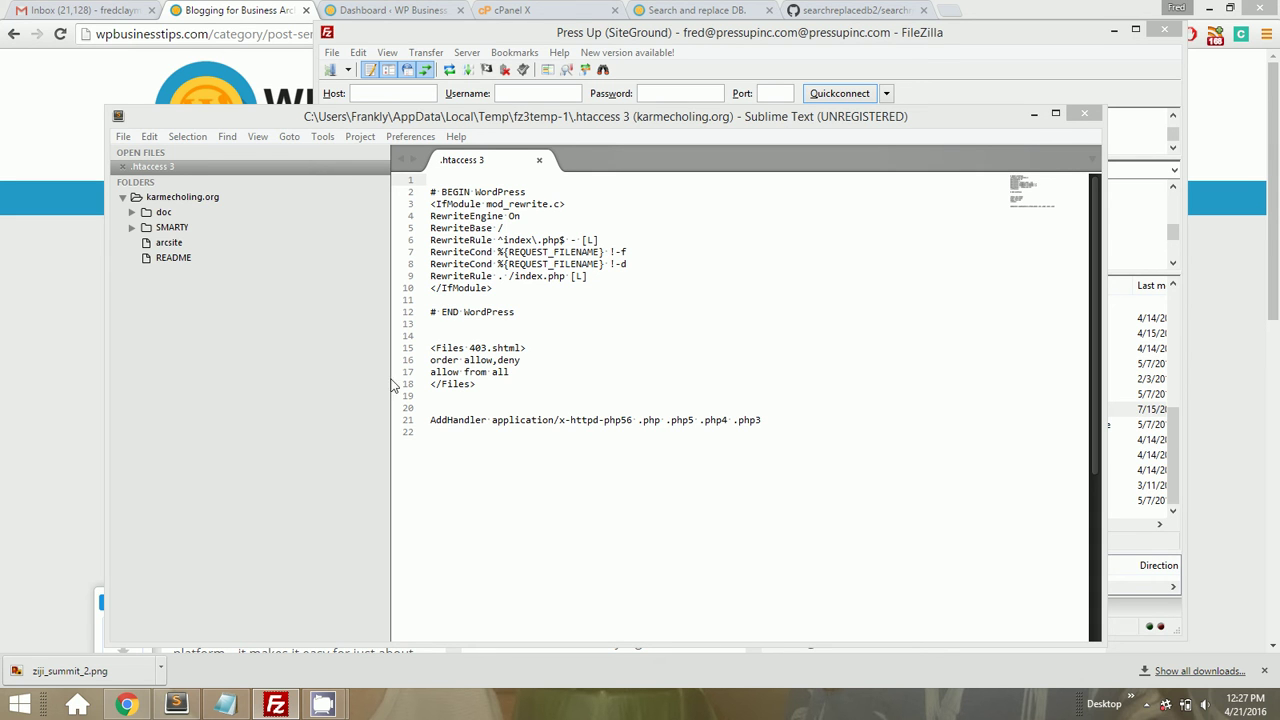
# Browse the remote /pressupinc folder and bring up the options for its .htaccess
pyautogui.click(278, 703)
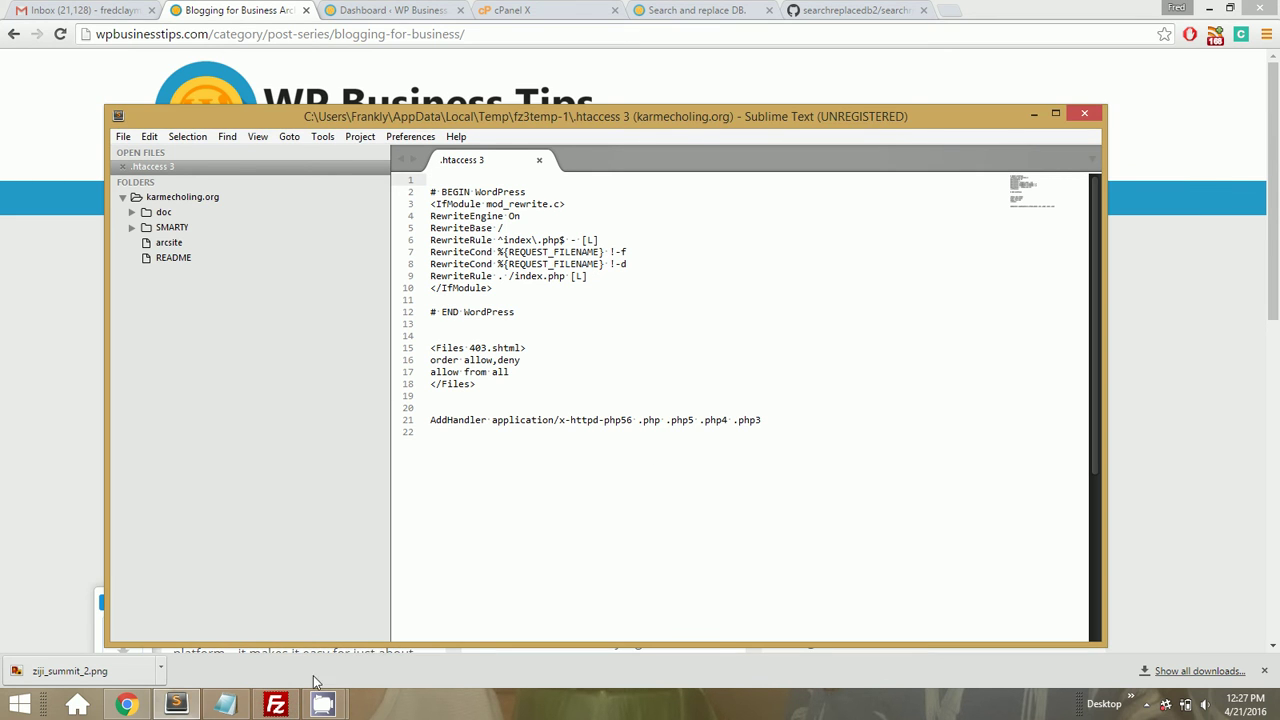
pyautogui.click(276, 704)
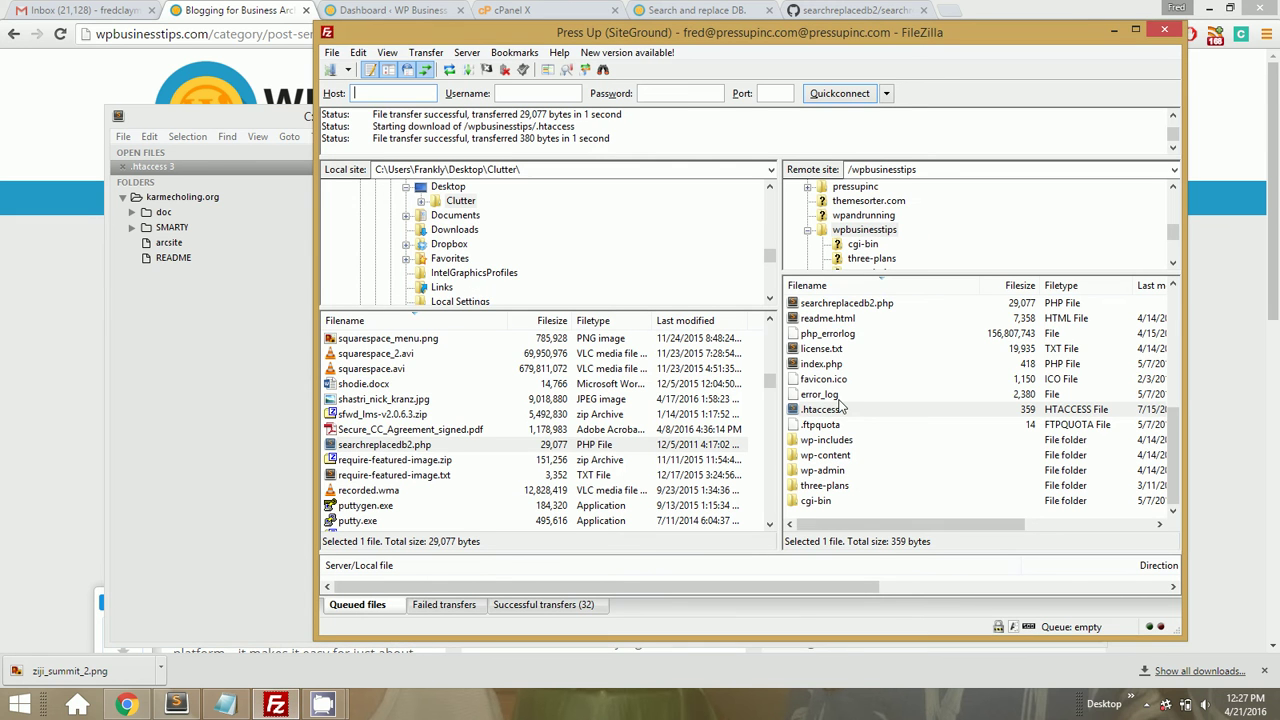
pyautogui.click(822, 189)
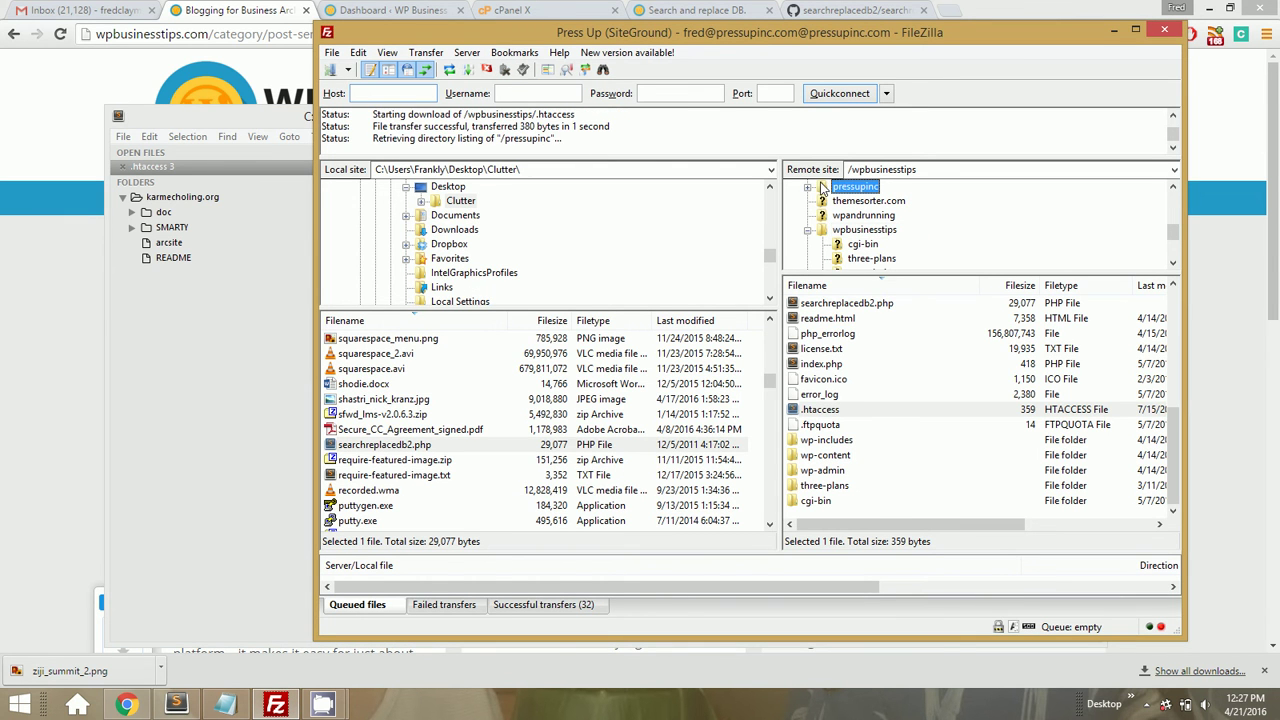
pyautogui.scroll(-5, 823, 340)
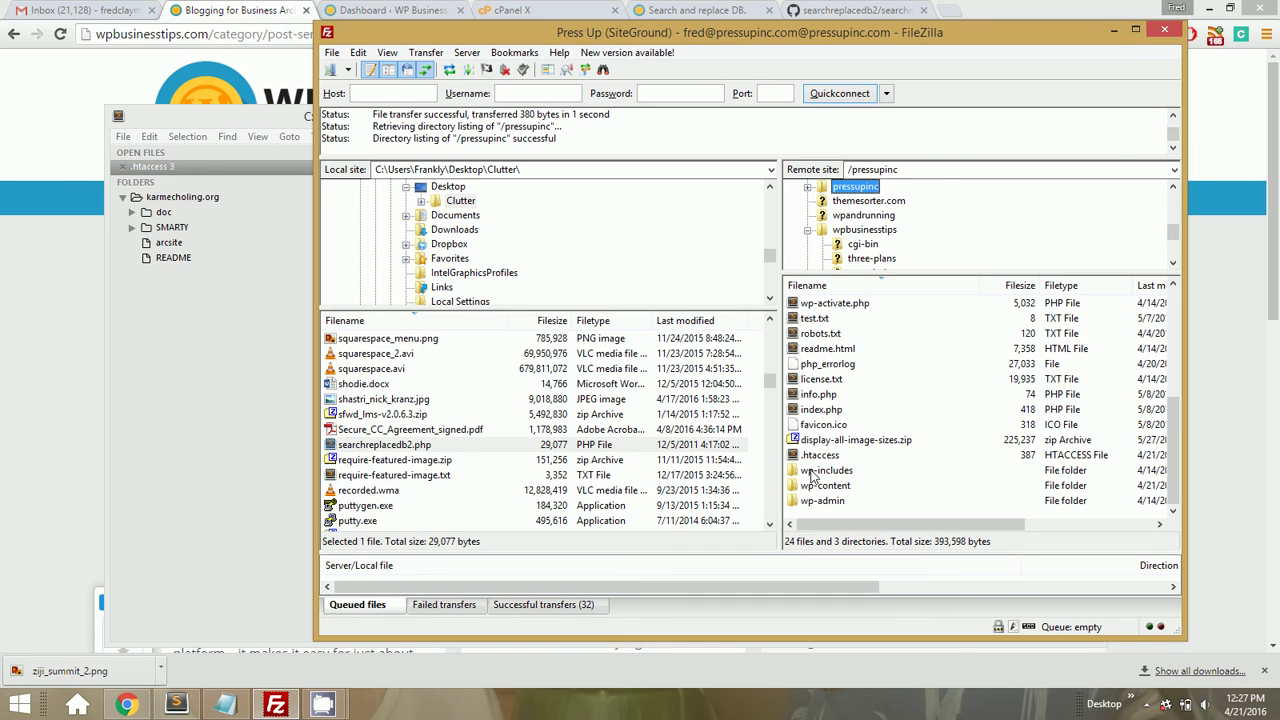
pyautogui.rightClick(814, 457)
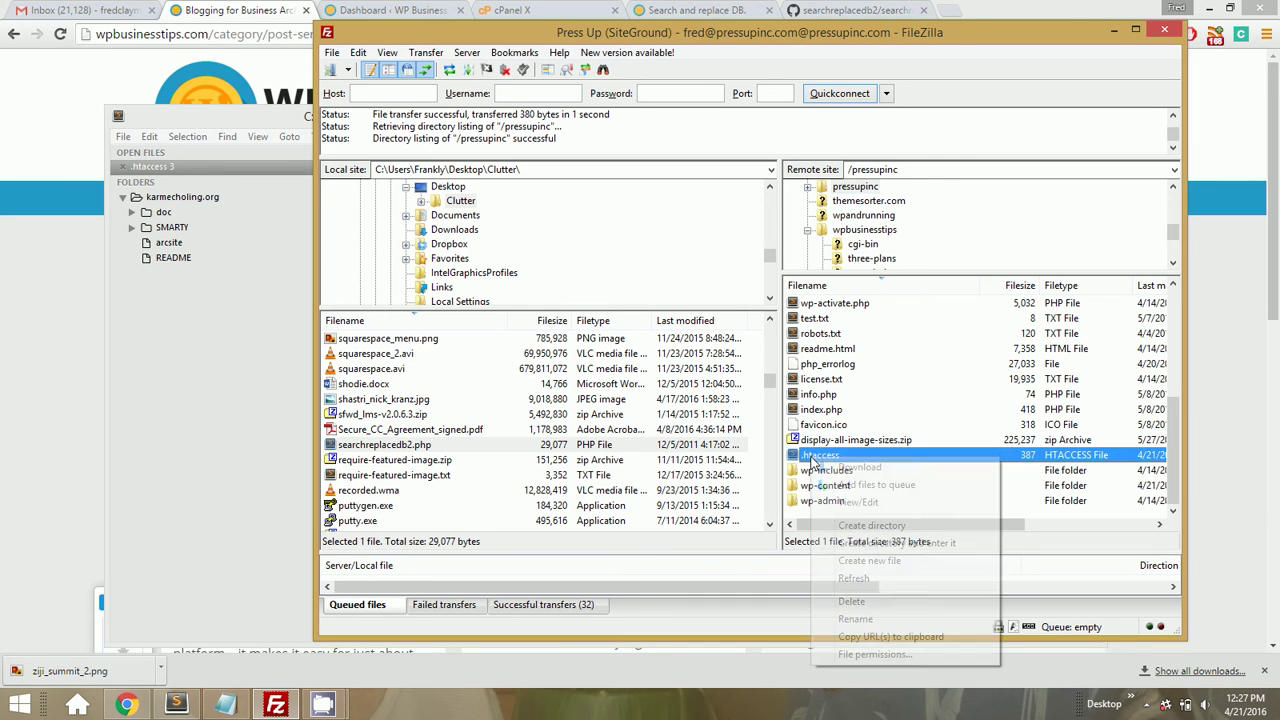
# Open pressupinc's .htaccess, copy its two HTTPS redirect lines, and close it
pyautogui.click(836, 503)
pyautogui.click(980, 459)
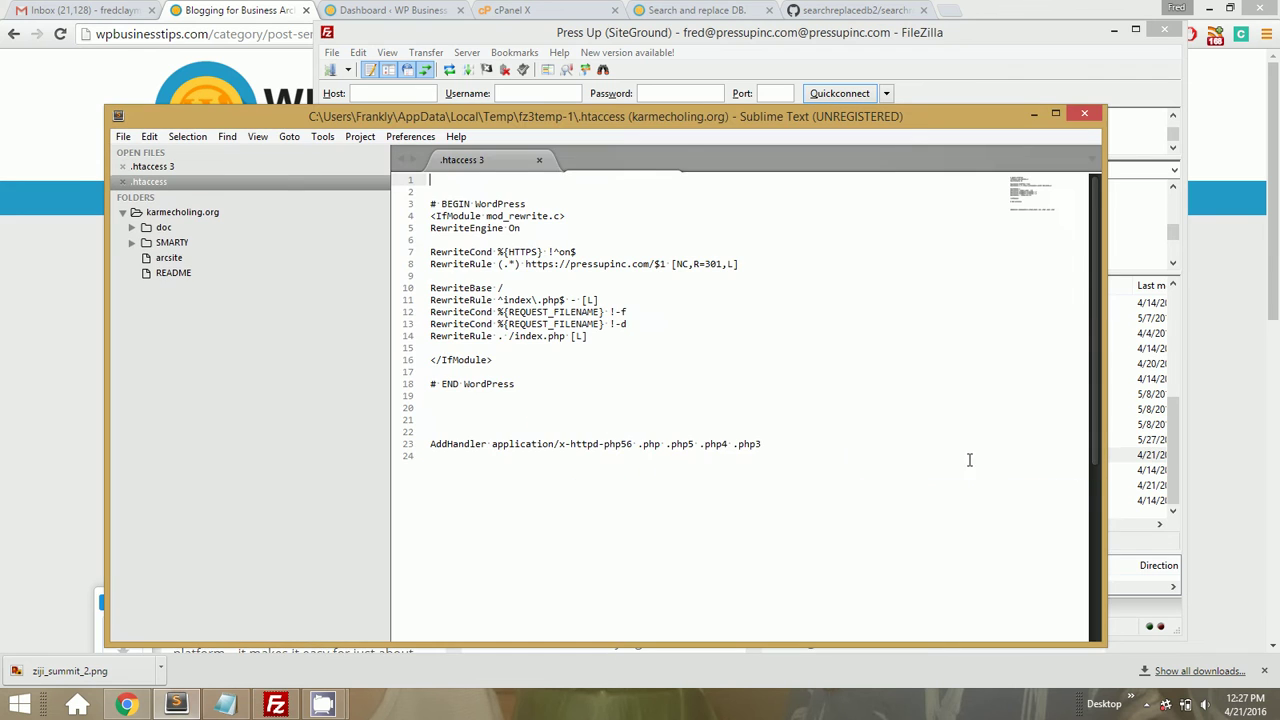
pyautogui.press('Down')
pyautogui.press('Down')
pyautogui.press('Down')
pyautogui.press('Down')
pyautogui.press('Down')
pyautogui.press('Down')
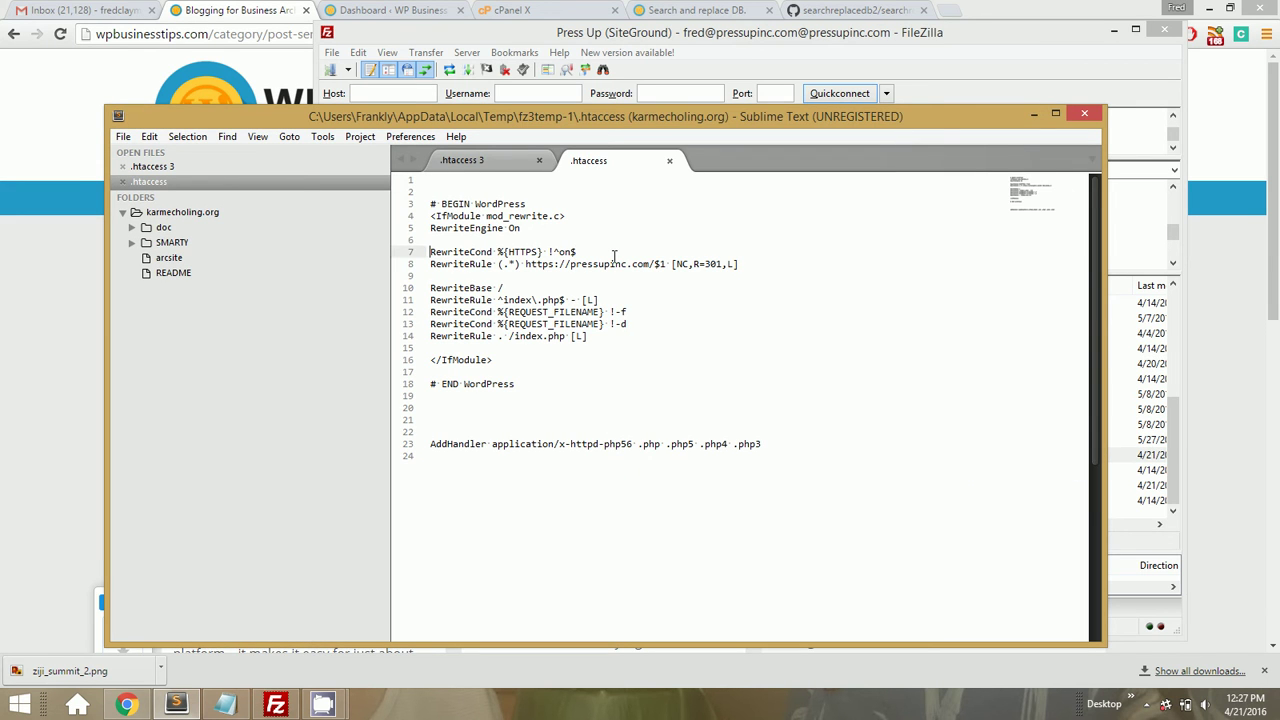
pyautogui.hotkey('shift', 'Down')
pyautogui.hotkey('shift', 'Down')
pyautogui.hotkey('shift', 'Left')
pyautogui.hotkey('ctrl', 'c')
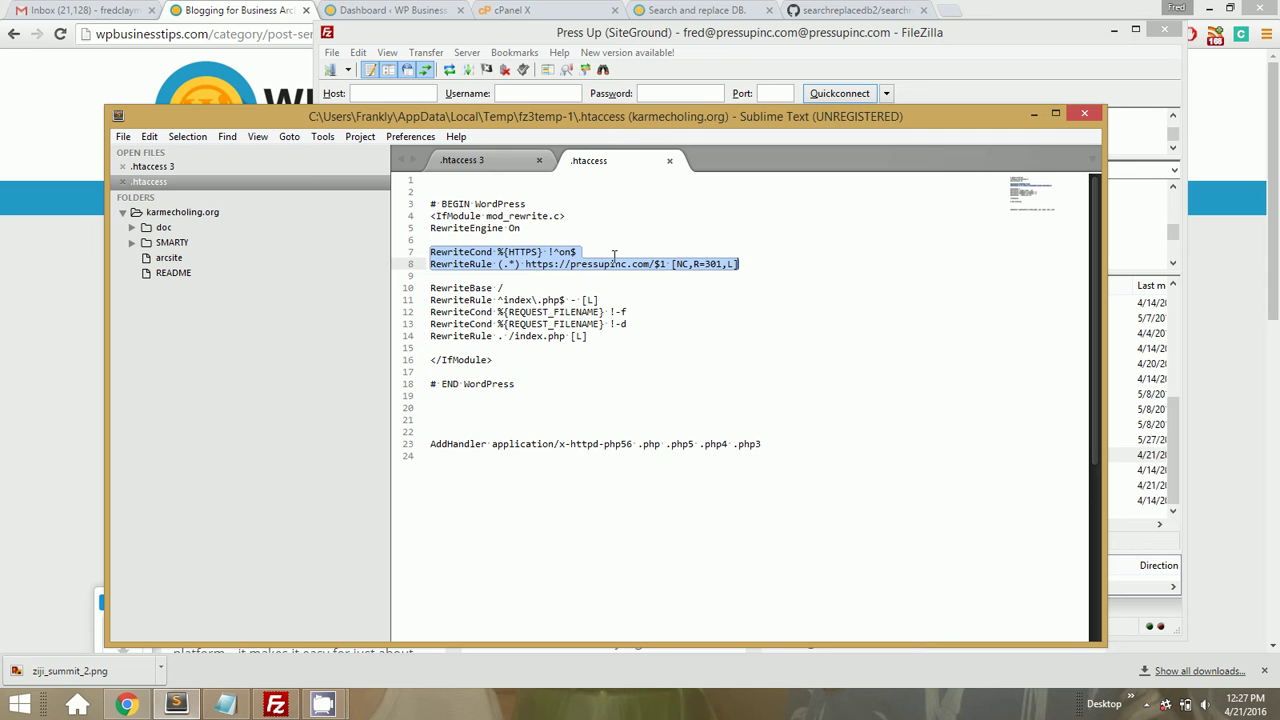
pyautogui.click(669, 160)
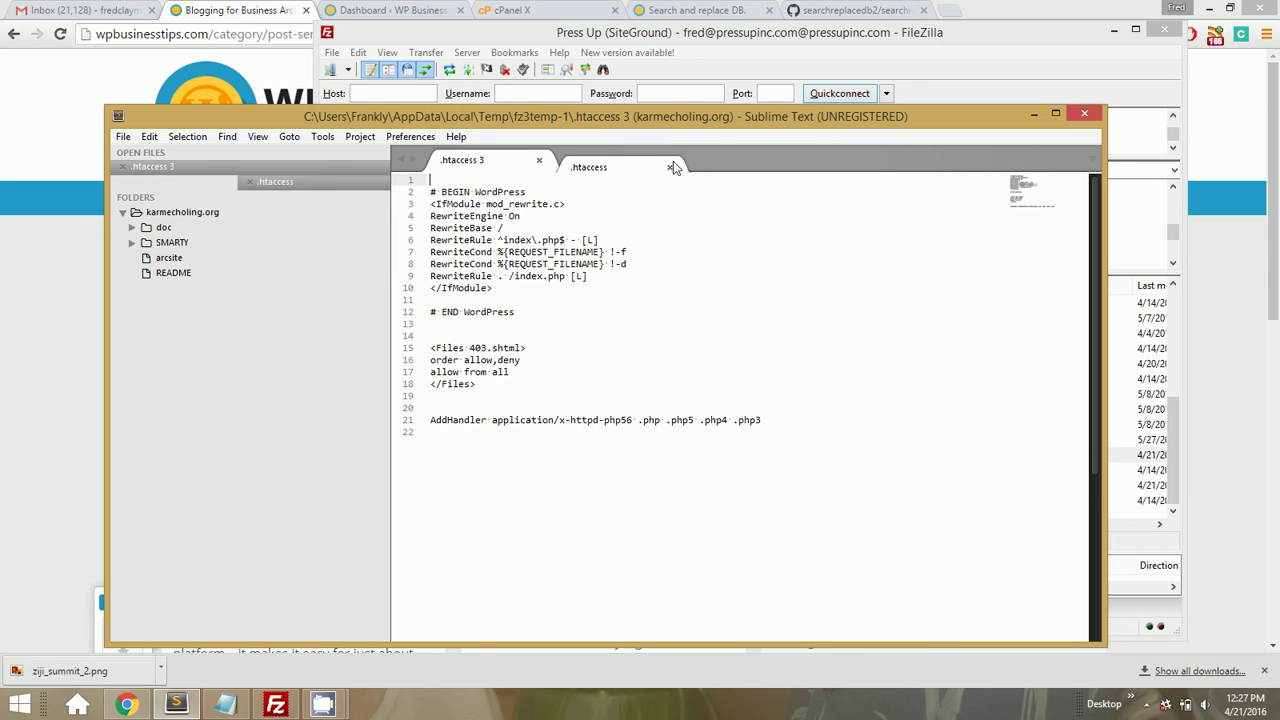
# Paste the redirect lines below RewriteEngine On in the wpbusinesstips .htaccess and copy the RewriteCond line
pyautogui.click(575, 215)
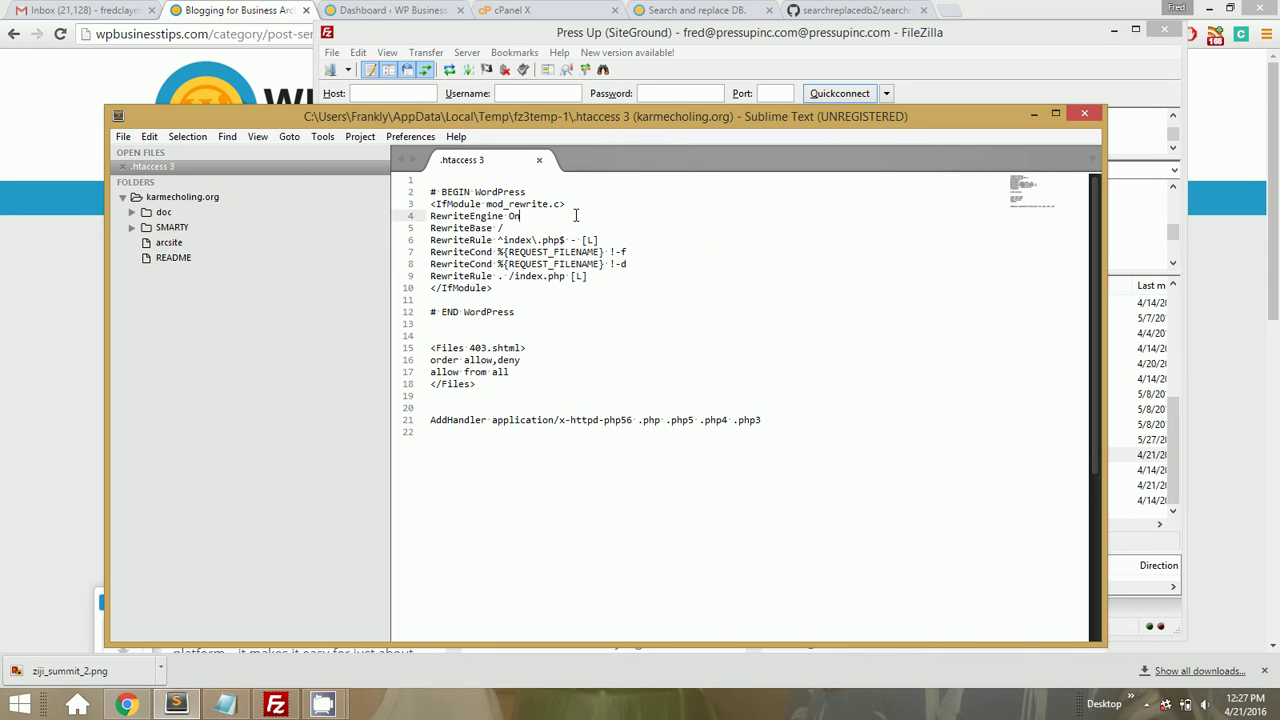
pyautogui.press('Return')
pyautogui.press('Return')
pyautogui.press('Return')
pyautogui.press('Up')
pyautogui.hotkey('ctrl', 'v')
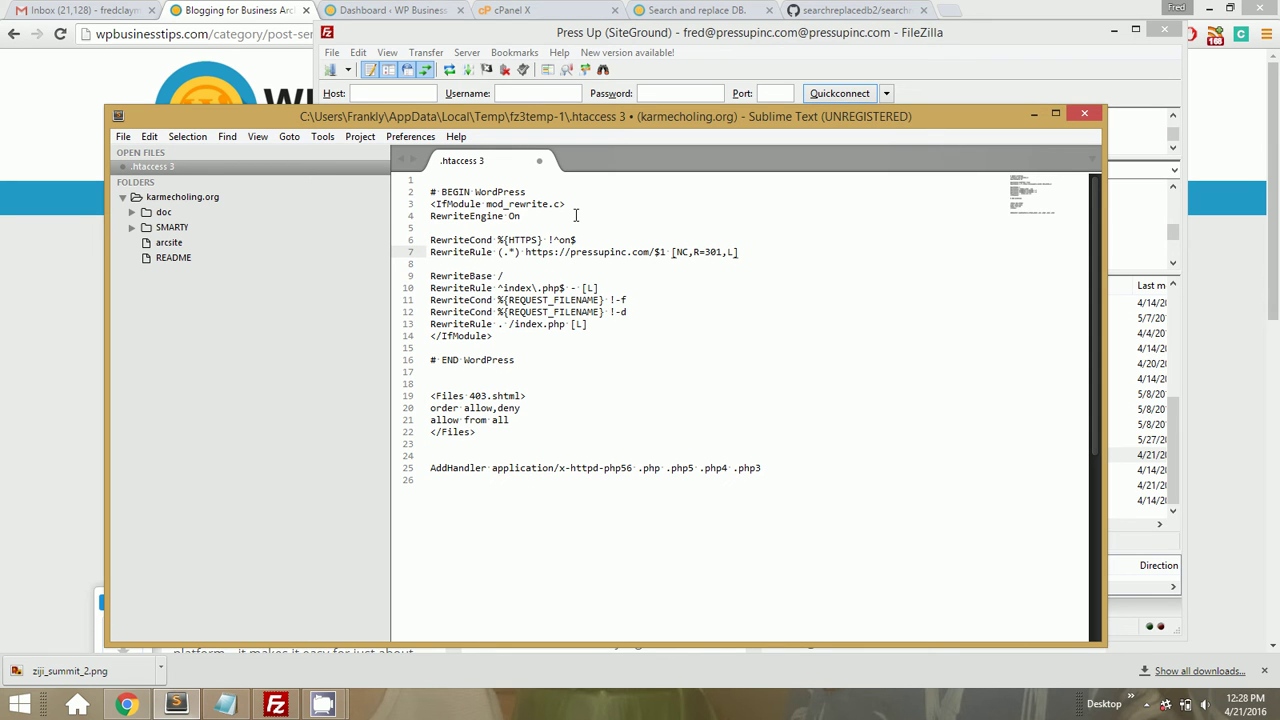
pyautogui.press('Up')
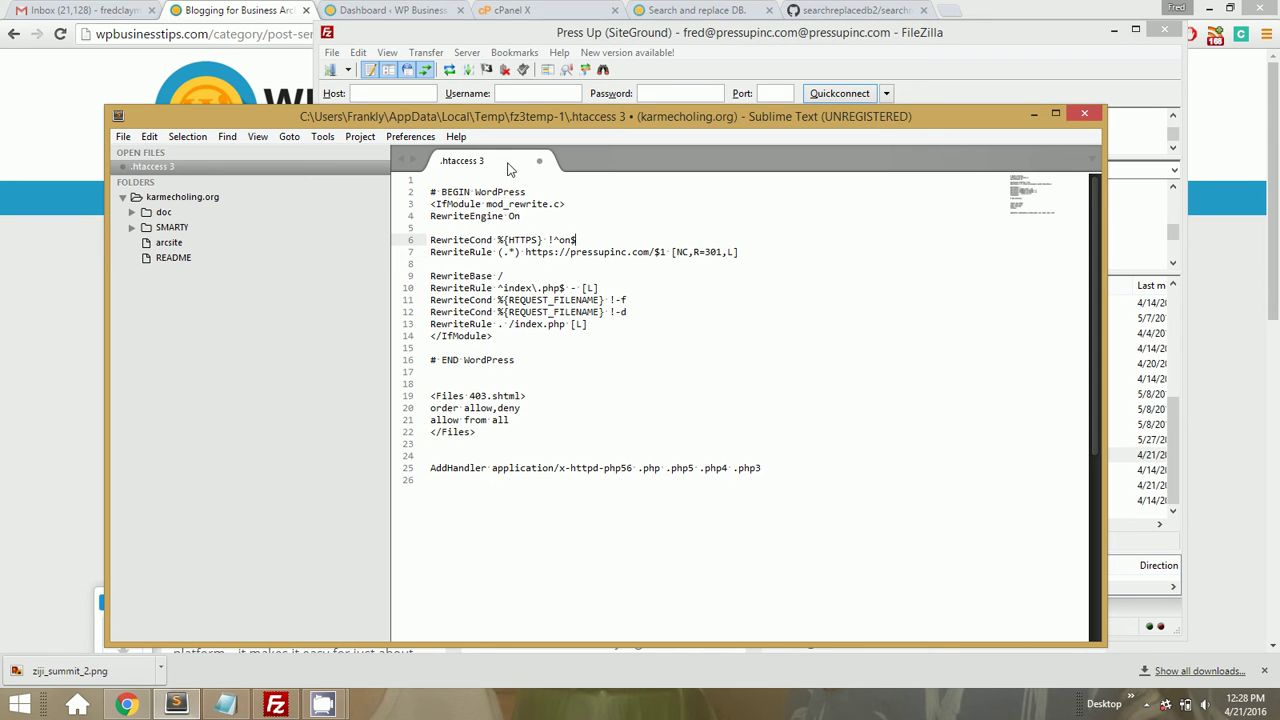
pyautogui.hotkey('shift', 'Home')
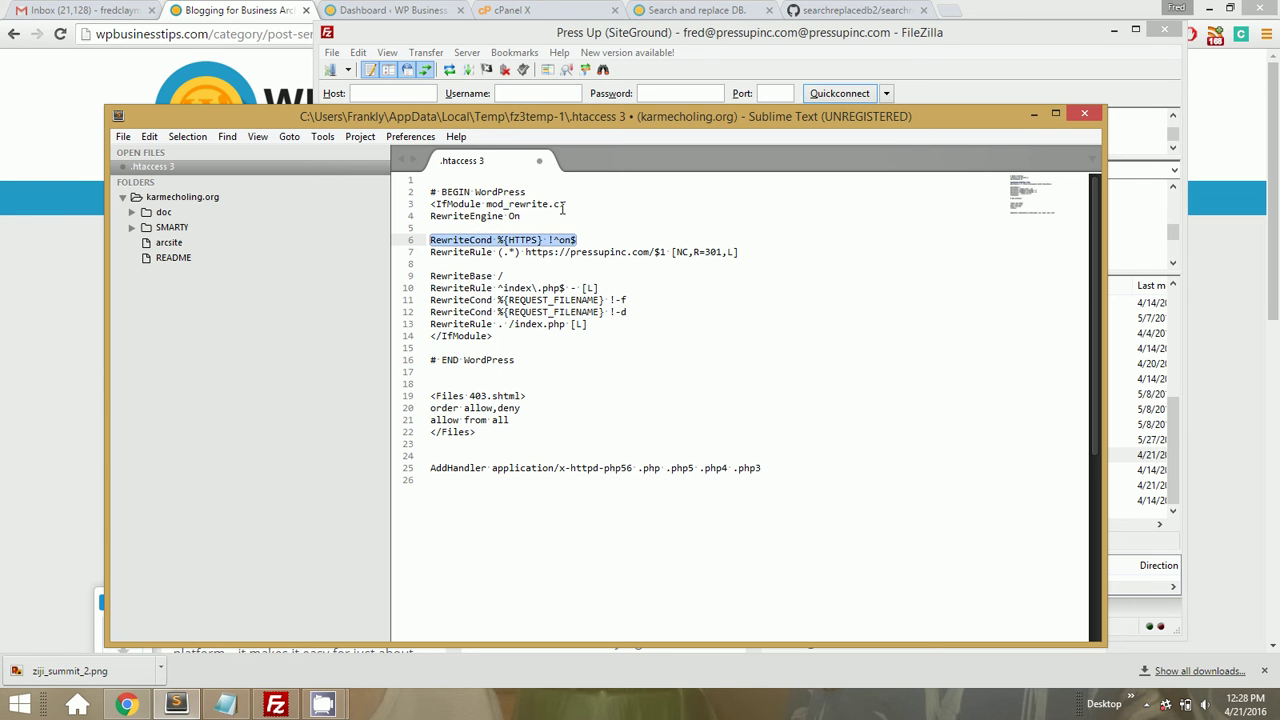
pyautogui.hotkey('ctrl', 'c')
pyautogui.click(220, 37)
# Search Google for the copied RewriteCond %{HTTPS} !^on$ line in a new tab
pyautogui.hotkey('ctrl', 't')
pyautogui.hotkey('ctrl', 'v')
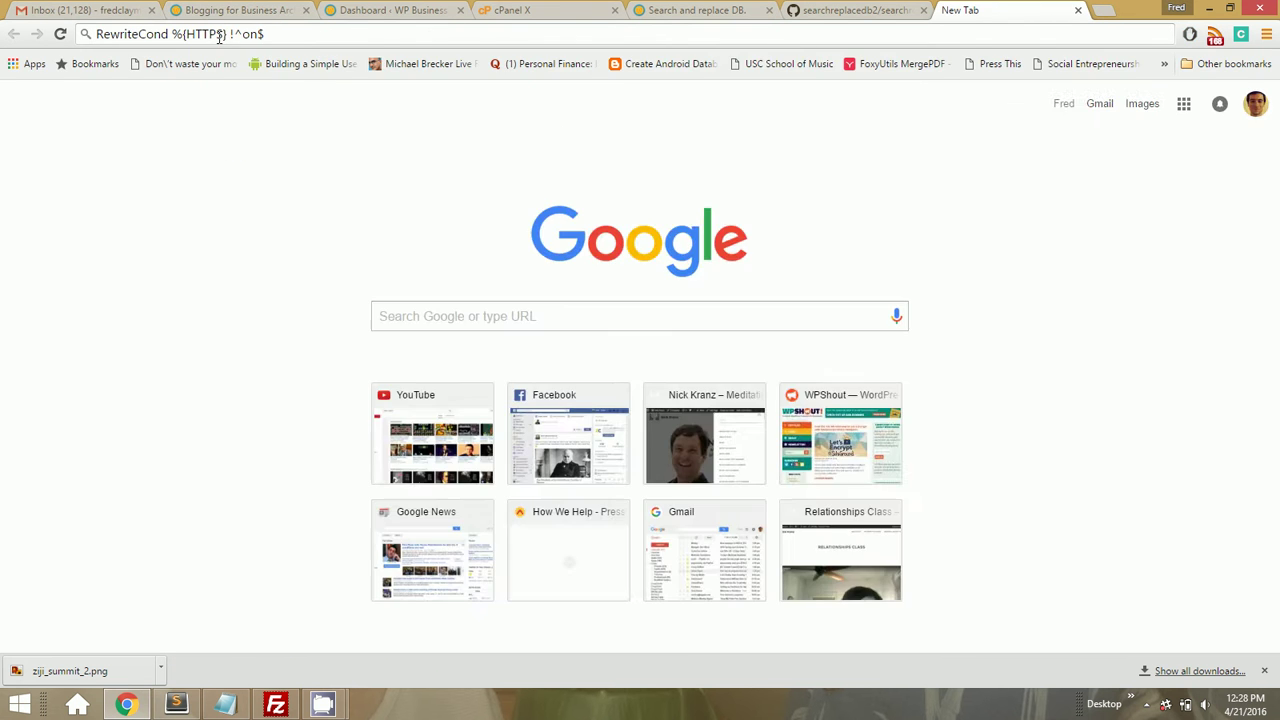
pyautogui.press('Return')
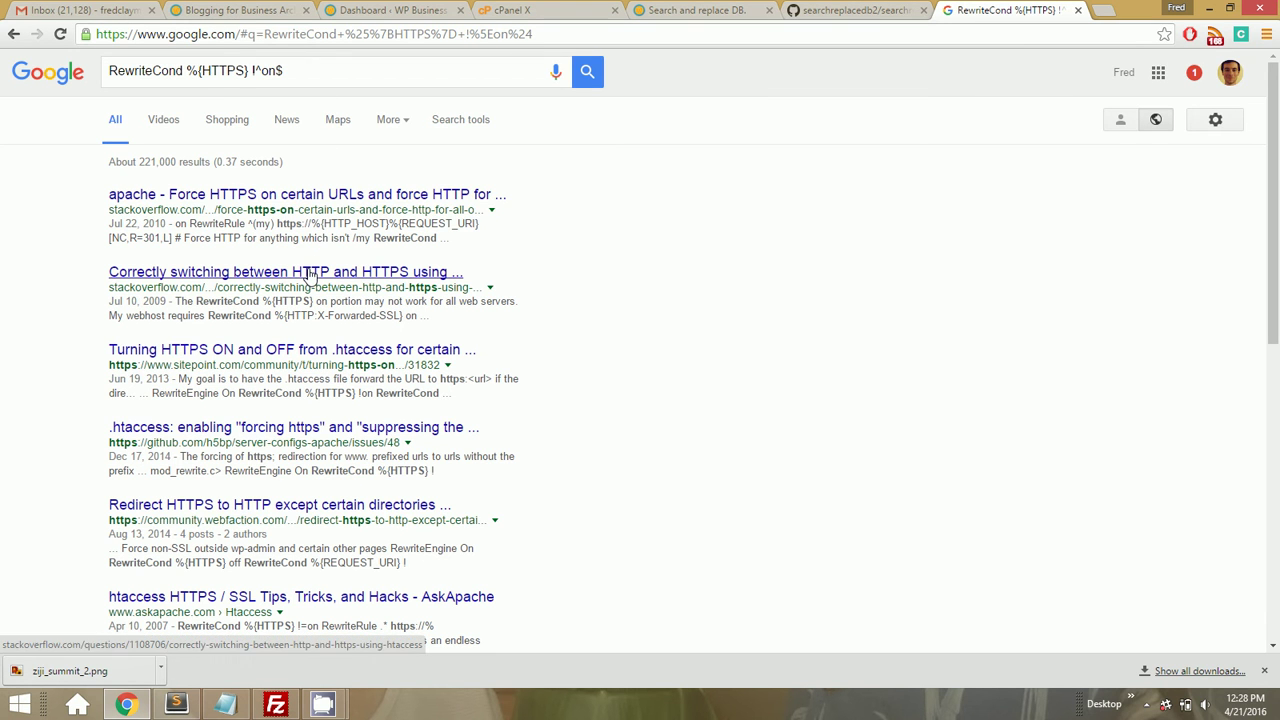
# Filter history by 'stack overflow', then clear the filter and scroll through the full history
pyautogui.hotkey('ctrl', 'h')
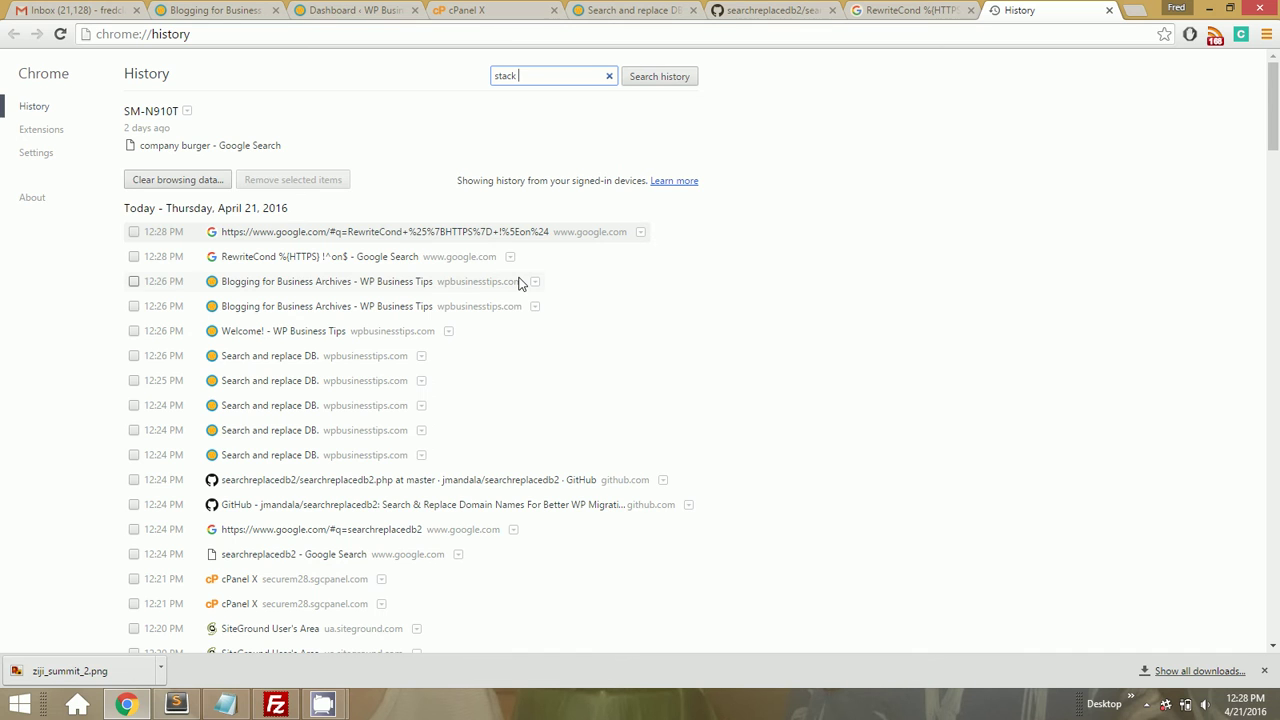
pyautogui.write('stack overflow')
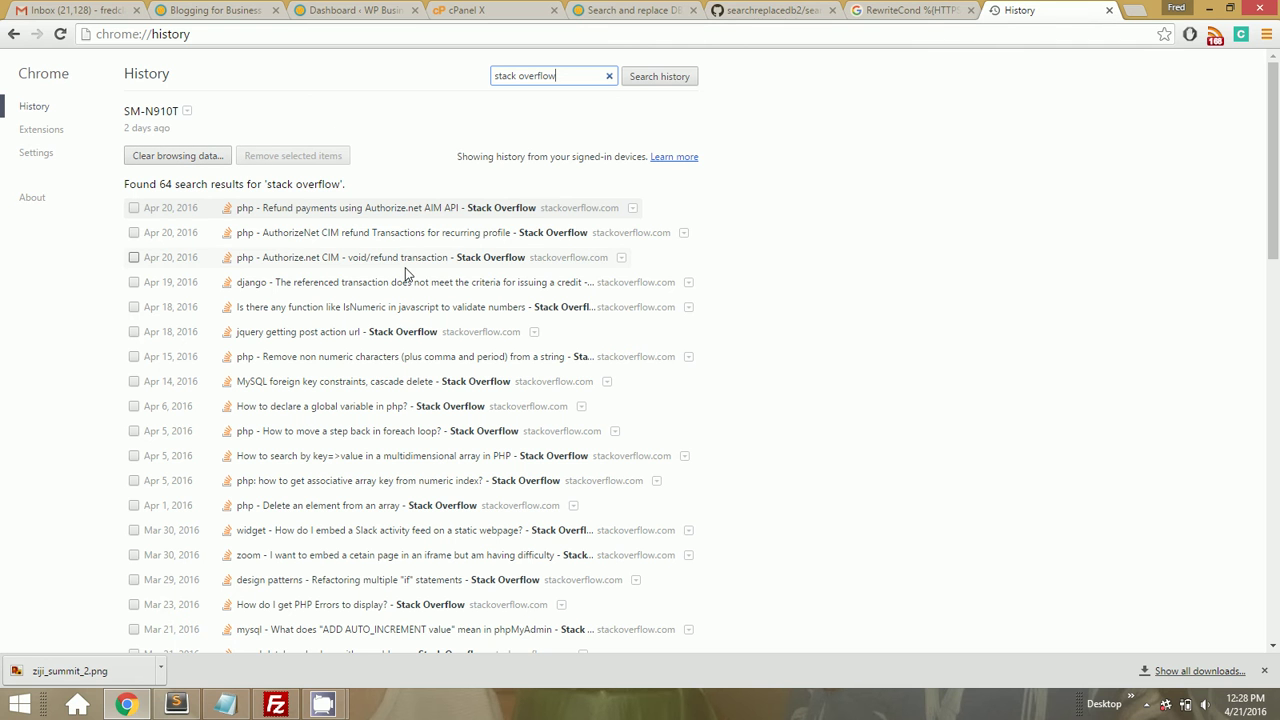
pyautogui.click(609, 76)
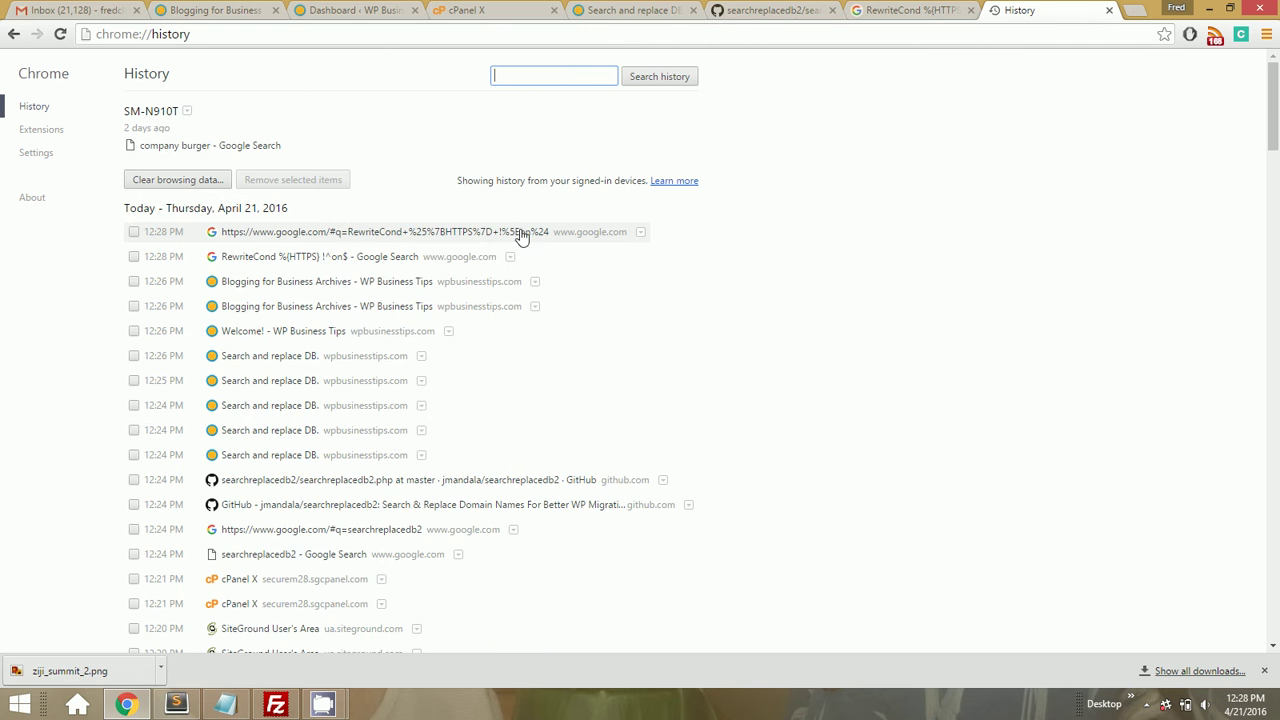
pyautogui.scroll(-5, 488, 303)
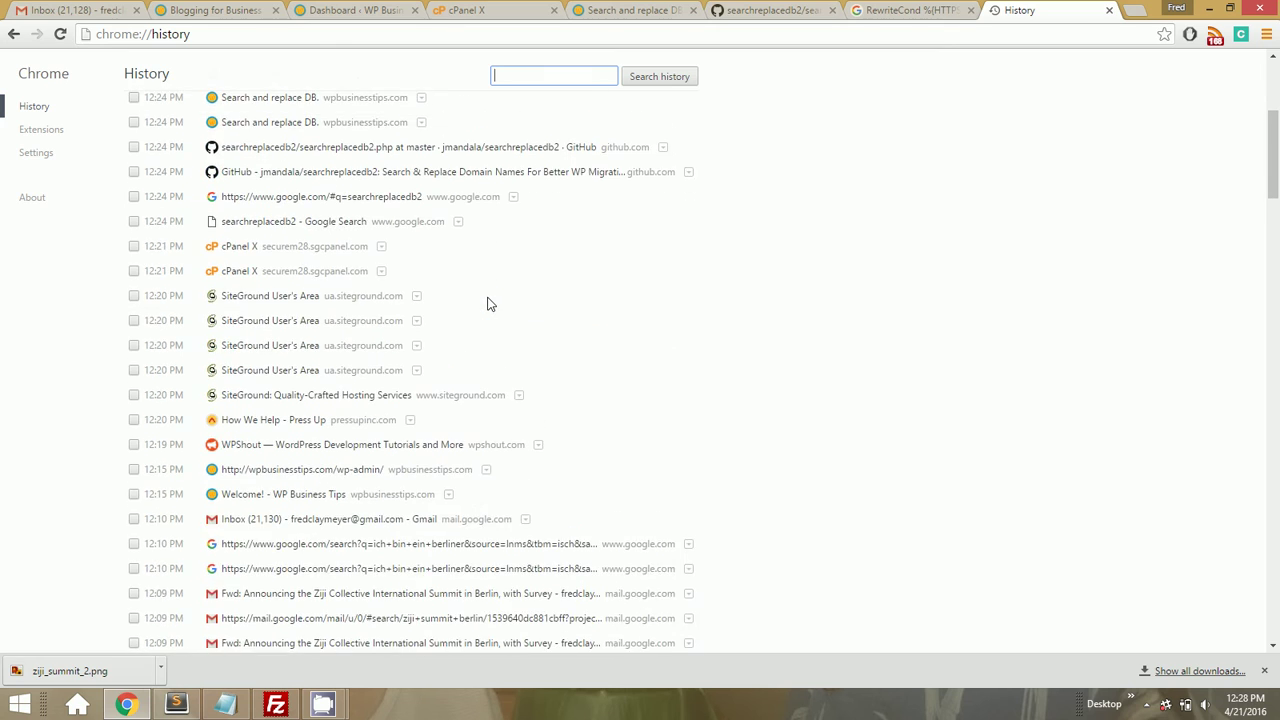
pyautogui.scroll(-9, 488, 303)
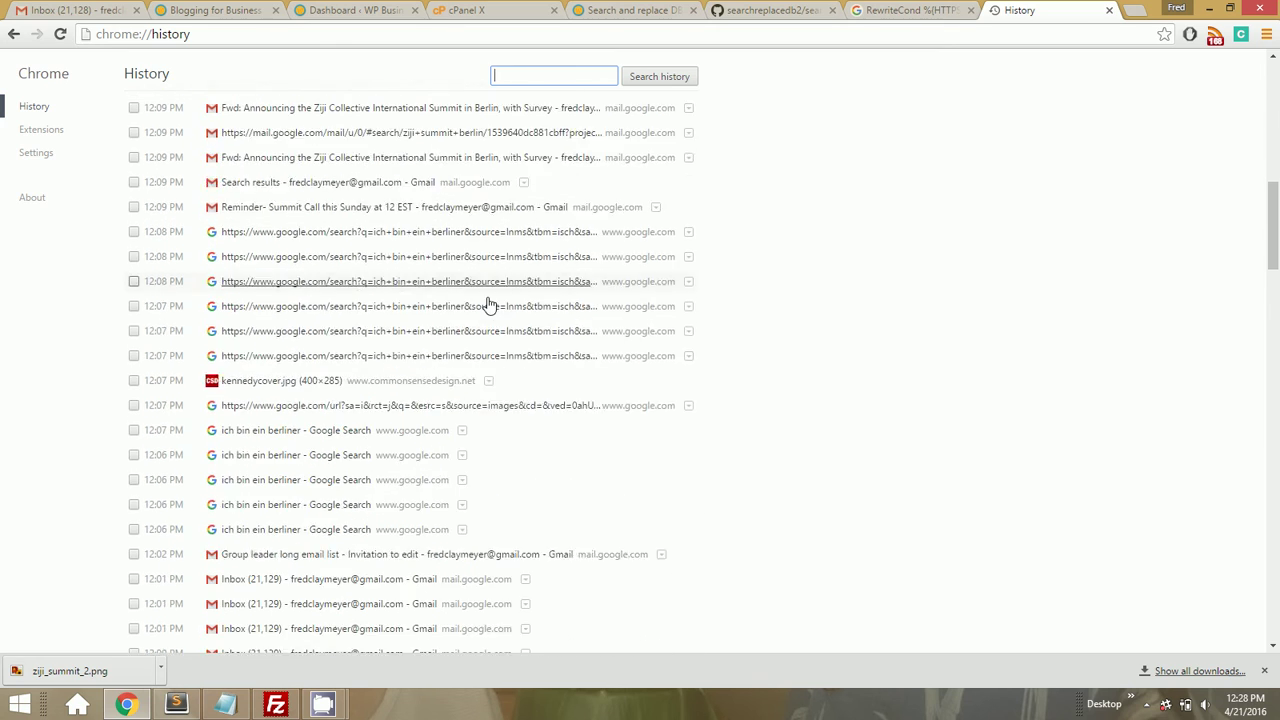
pyautogui.scroll(-15, 488, 303)
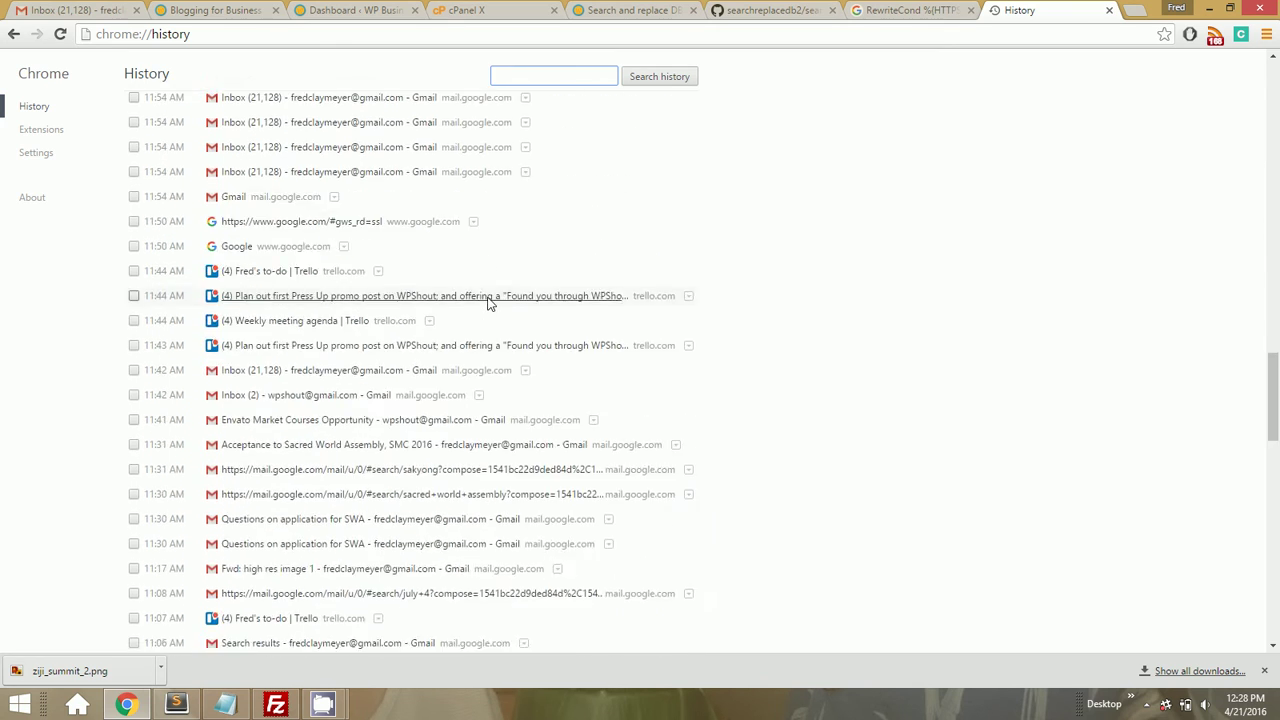
pyautogui.scroll(-3, 488, 303)
pyautogui.scroll(1, 488, 303)
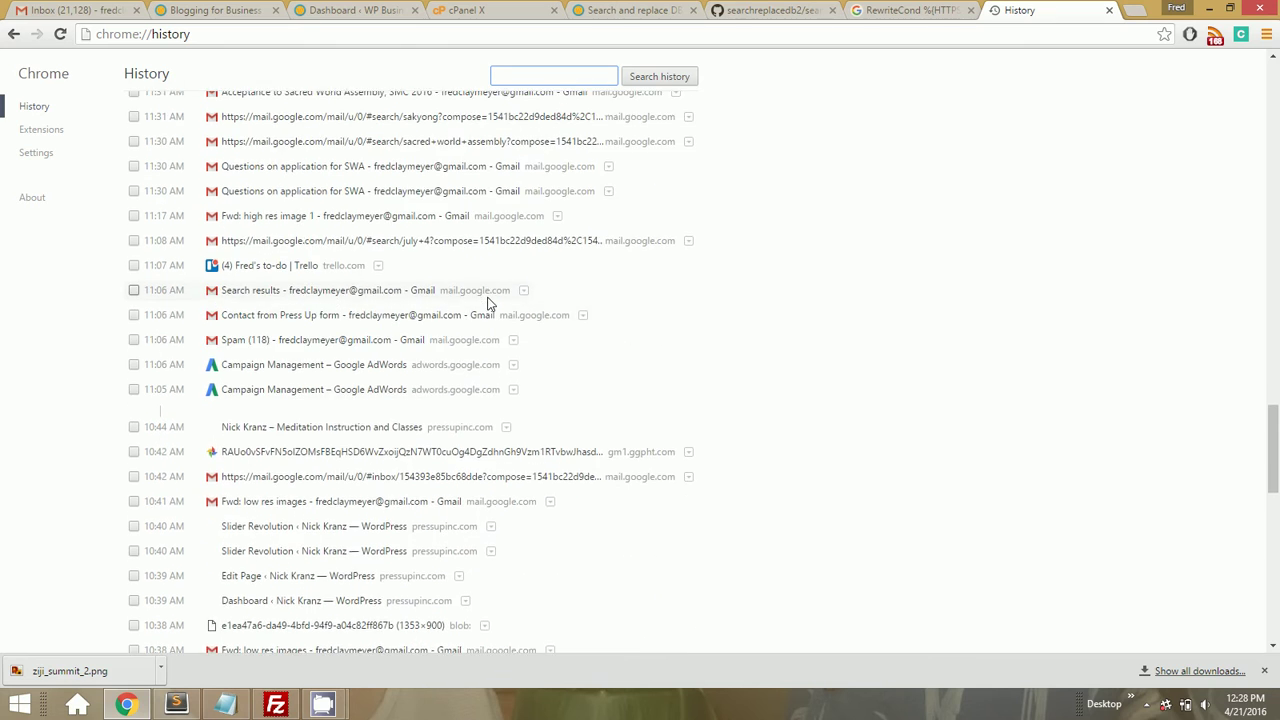
pyautogui.scroll(-4, 488, 303)
pyautogui.scroll(-5, 488, 303)
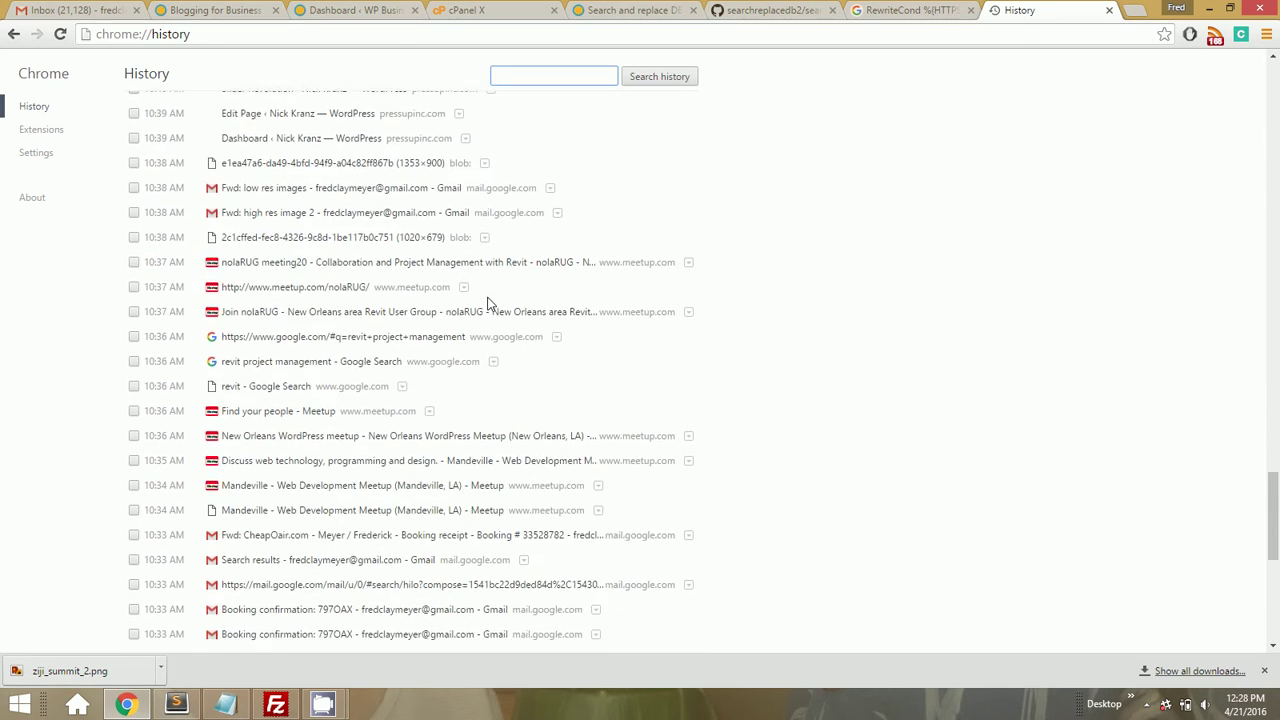
pyautogui.scroll(-1, 488, 303)
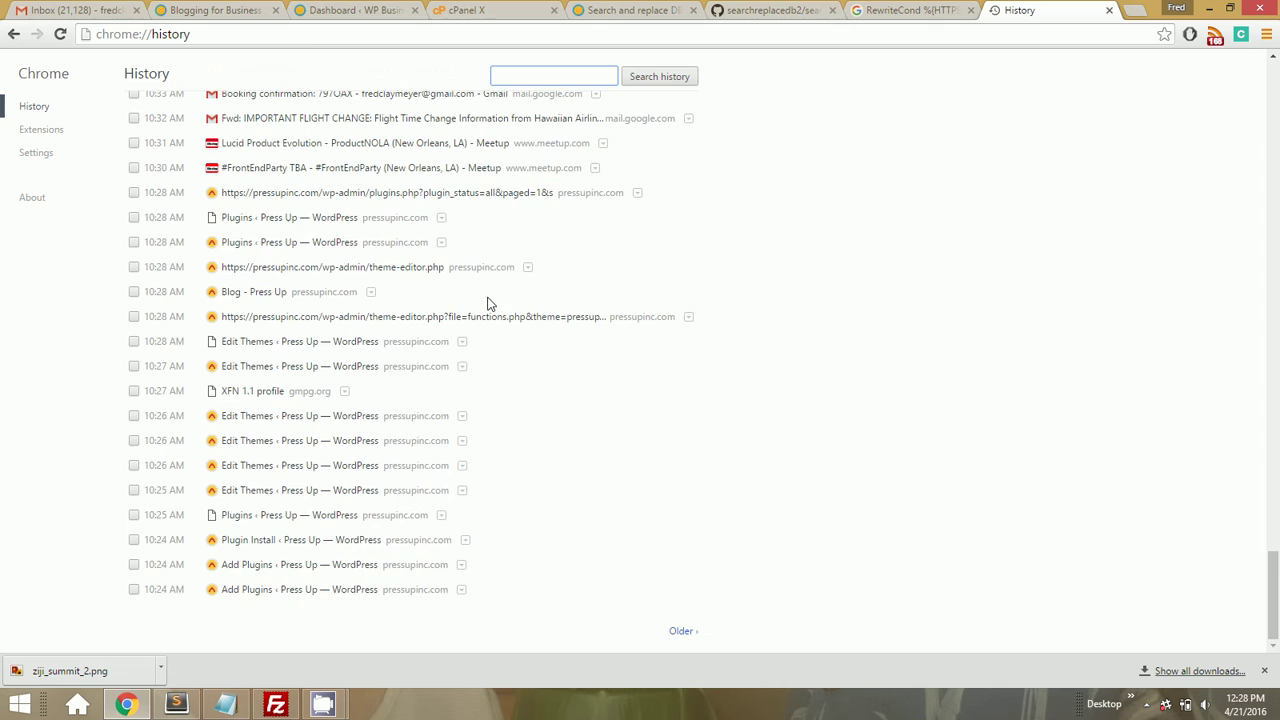
pyautogui.scroll(4, 488, 303)
pyautogui.scroll(3, 488, 303)
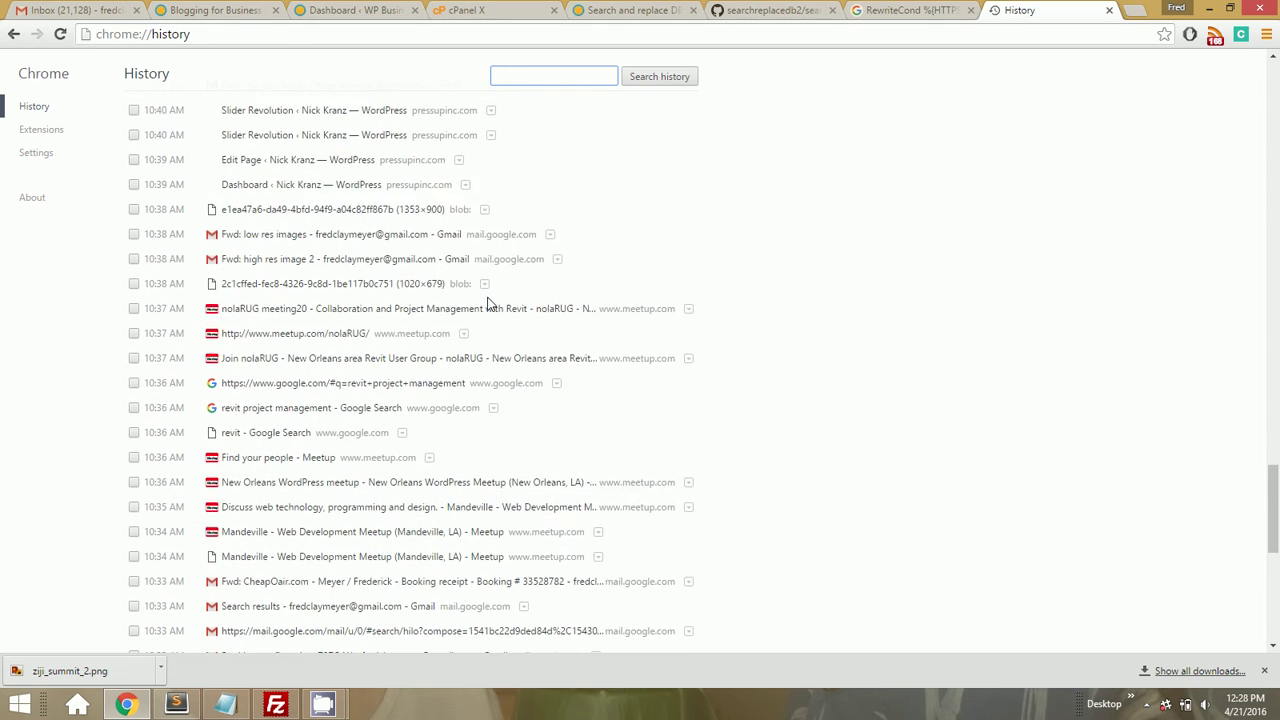
pyautogui.scroll(2, 488, 303)
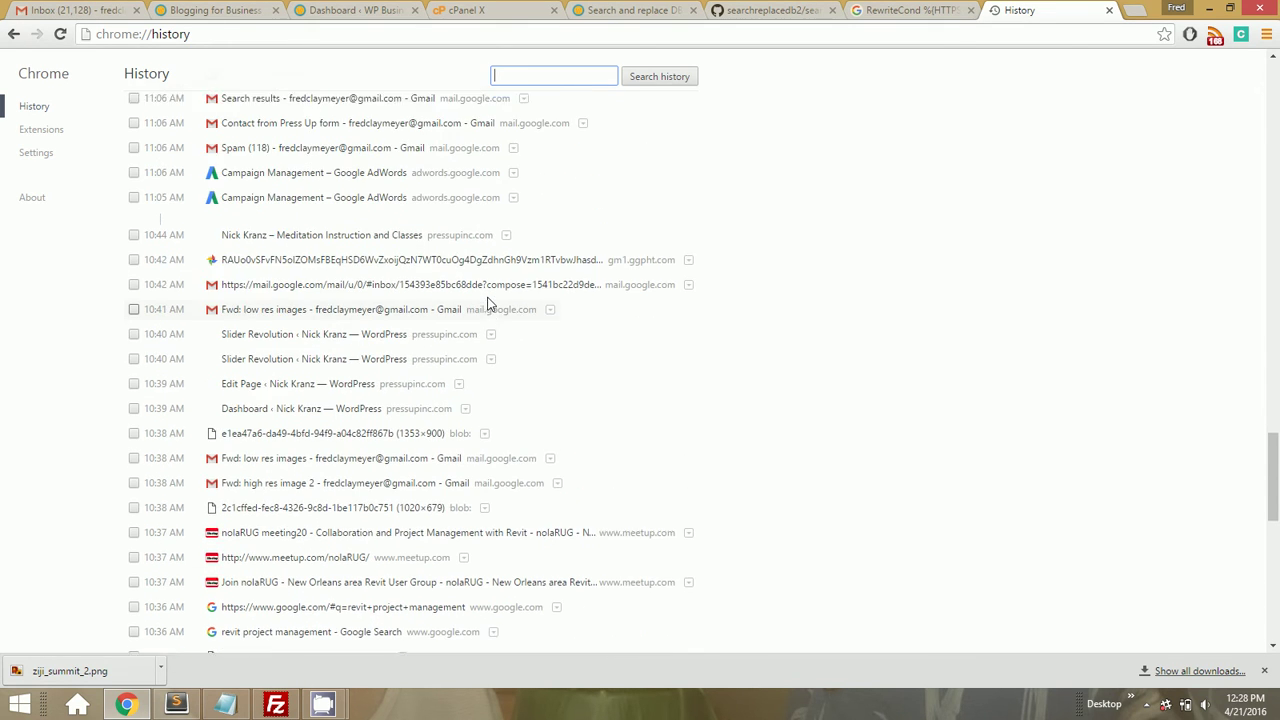
pyautogui.hotkey('ctrl', 't')
# Search the RewriteCond line as an exact quoted phrase and check its single result
pyautogui.write('RewriteCond %{HTTPS} !^on$')
pyautogui.press('Return')
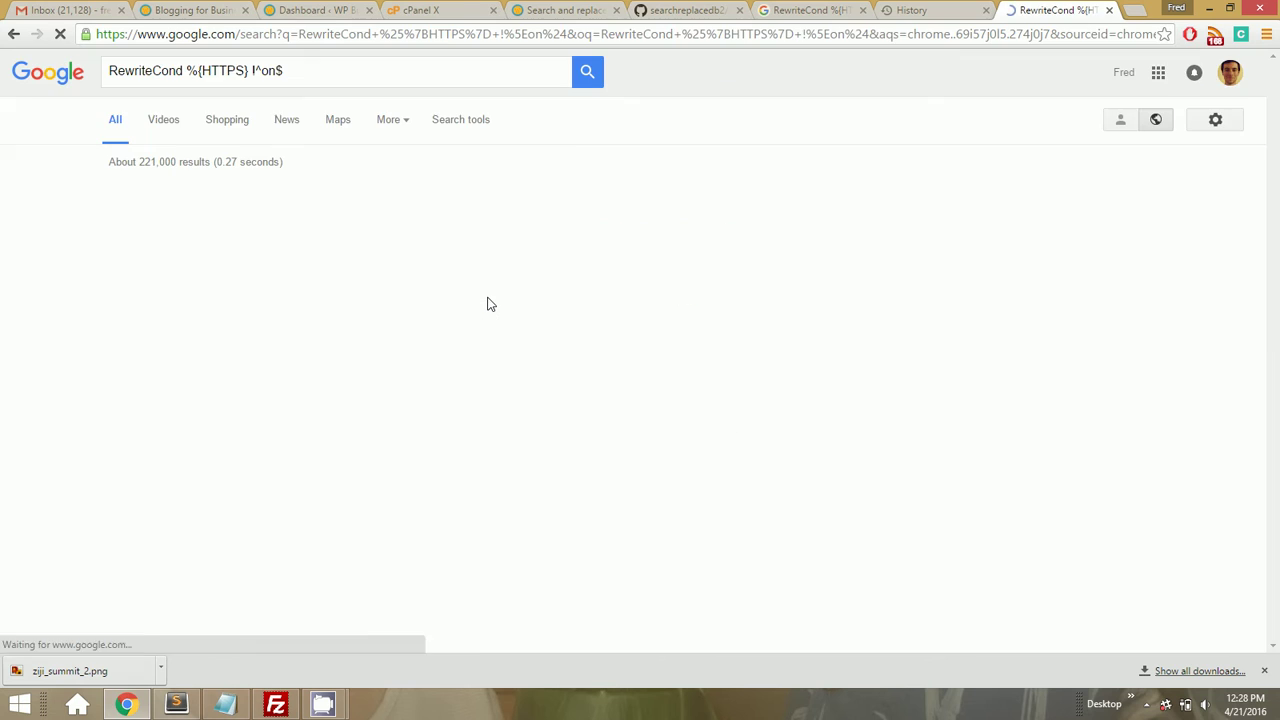
pyautogui.scroll(-6, 365, 360)
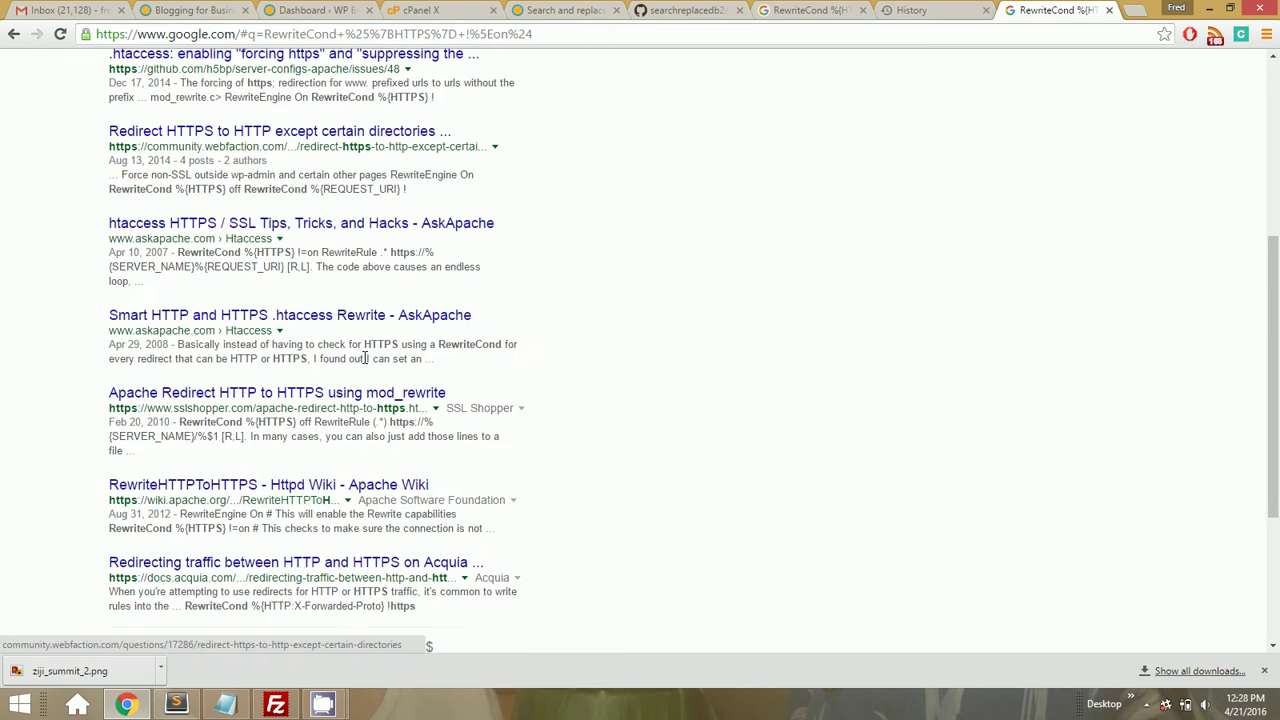
pyautogui.scroll(8, 365, 363)
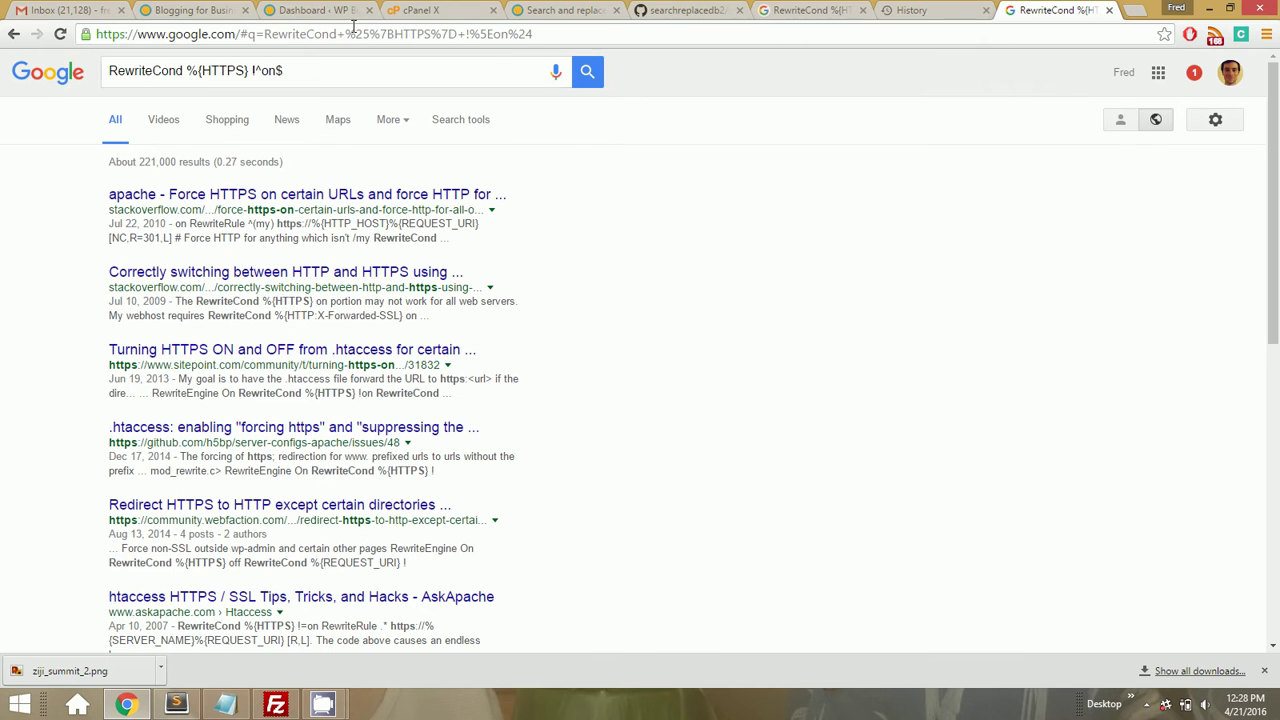
pyautogui.click(346, 70)
pyautogui.press('Home')
pyautogui.write('"')
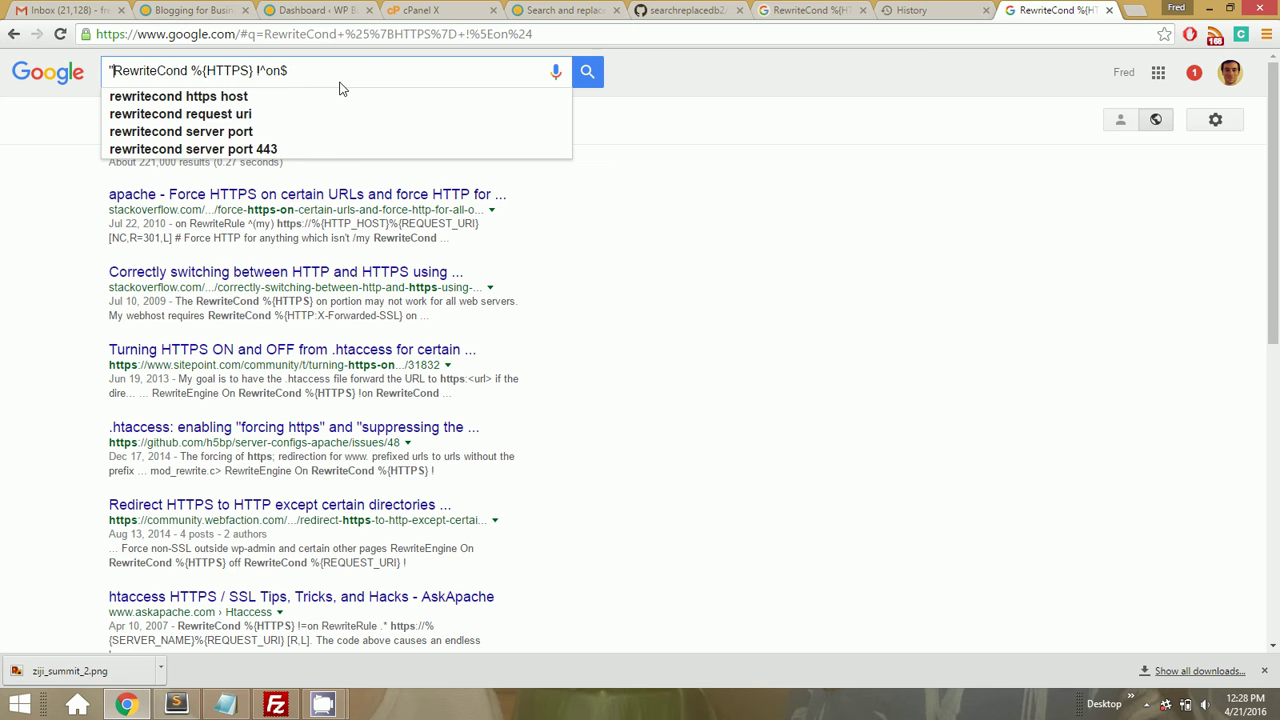
pyautogui.write('"')
pyautogui.press('Return')
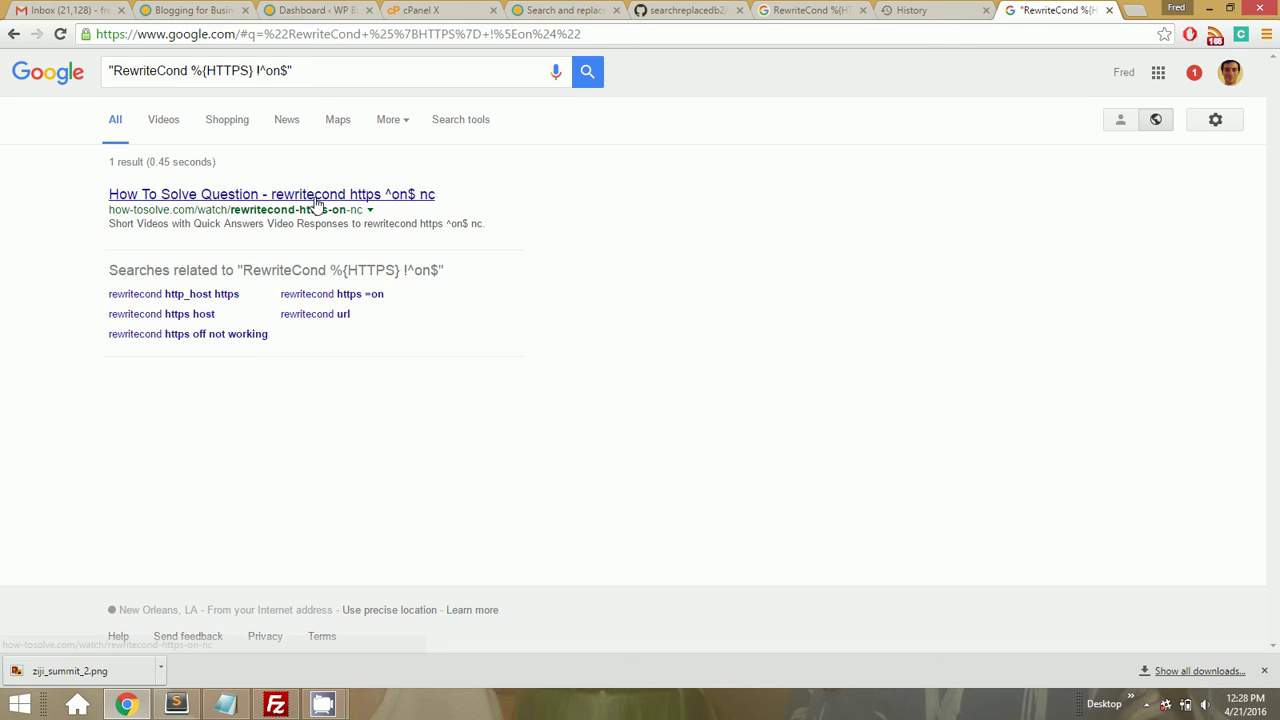
pyautogui.click(316, 201)
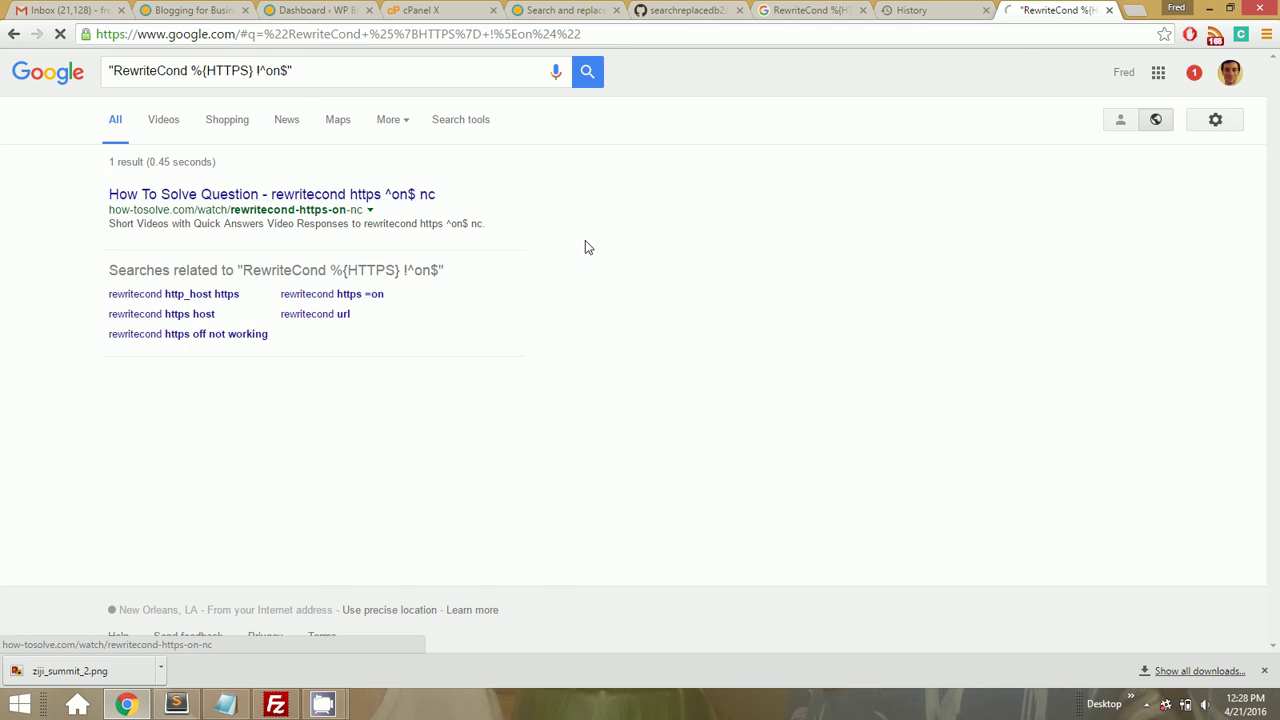
pyautogui.hotkey('alt', 'Left')
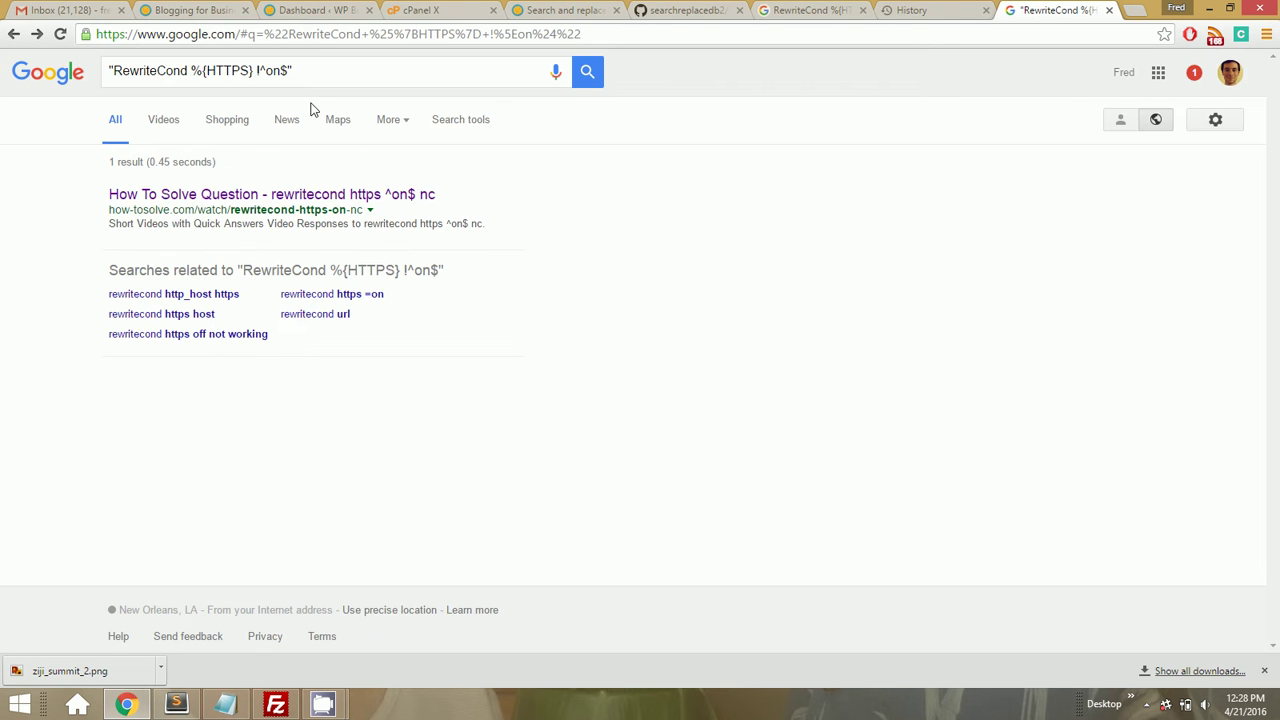
# Search Google for 'stack overflow http to https' and scan the results
pyautogui.click(323, 77)
pyautogui.hotkey('ctrl', 'a')
pyautogui.write('stack over')
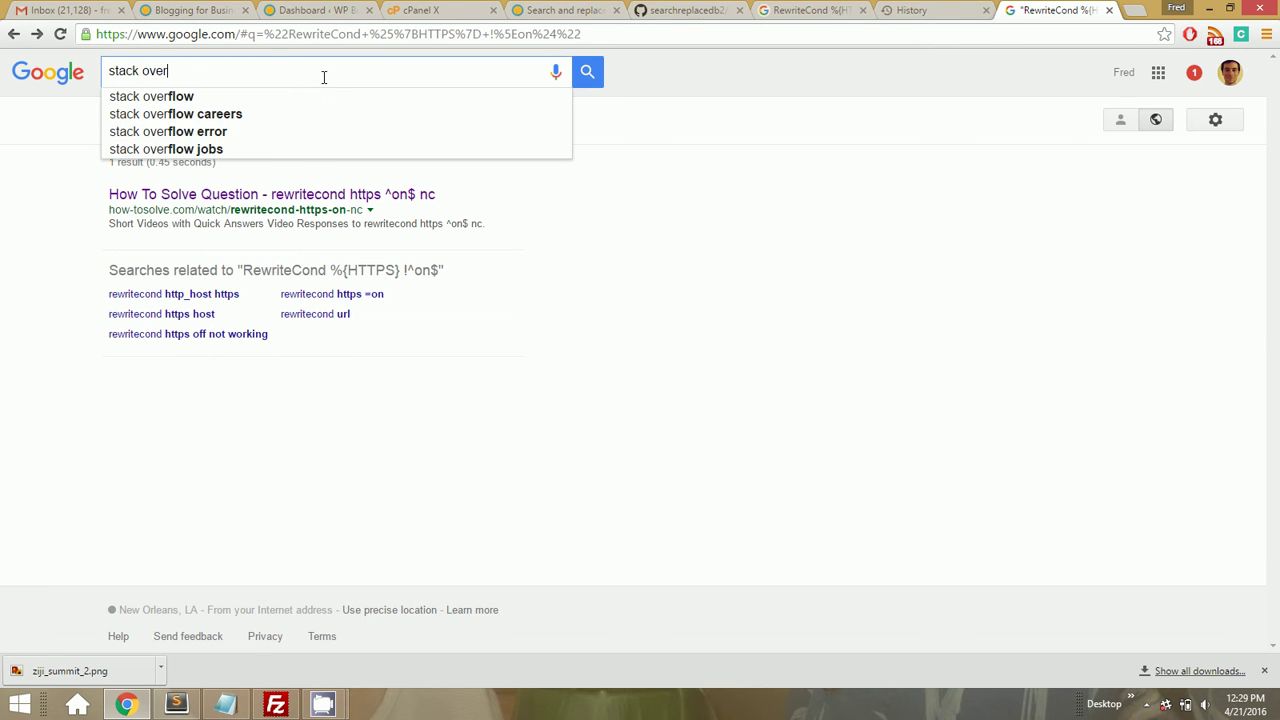
pyautogui.write('flow http to https')
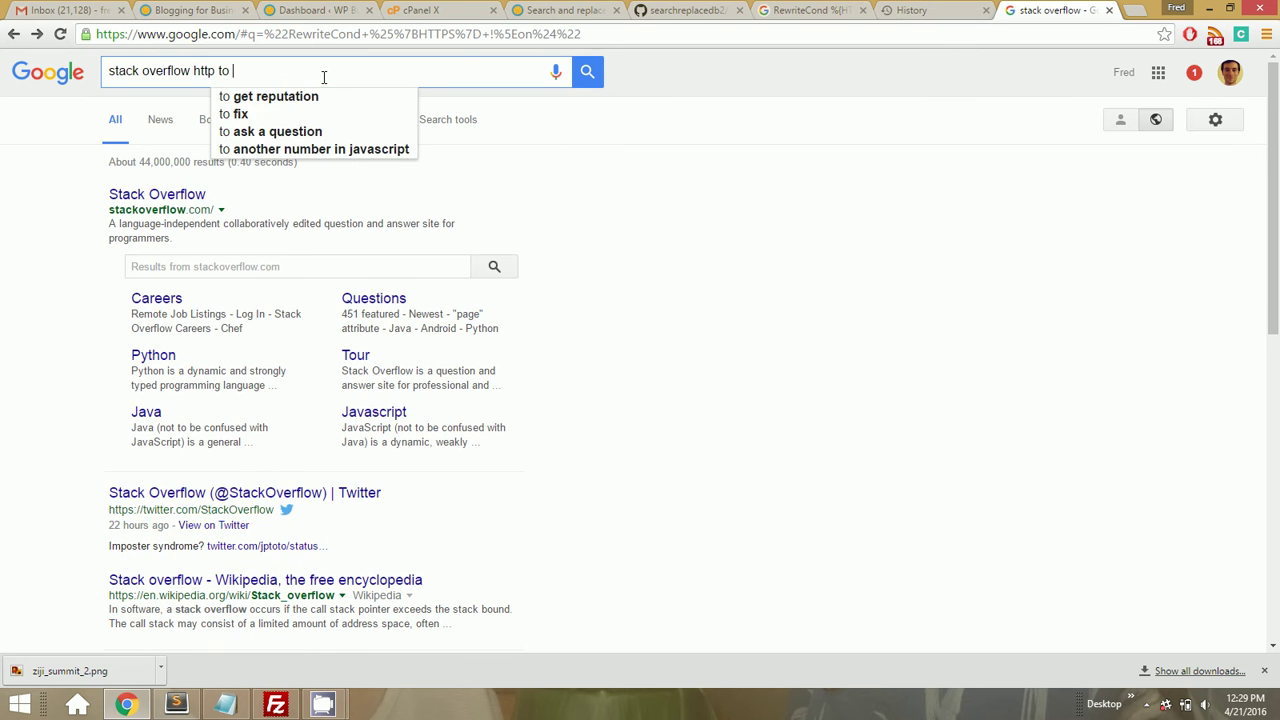
pyautogui.press('Return')
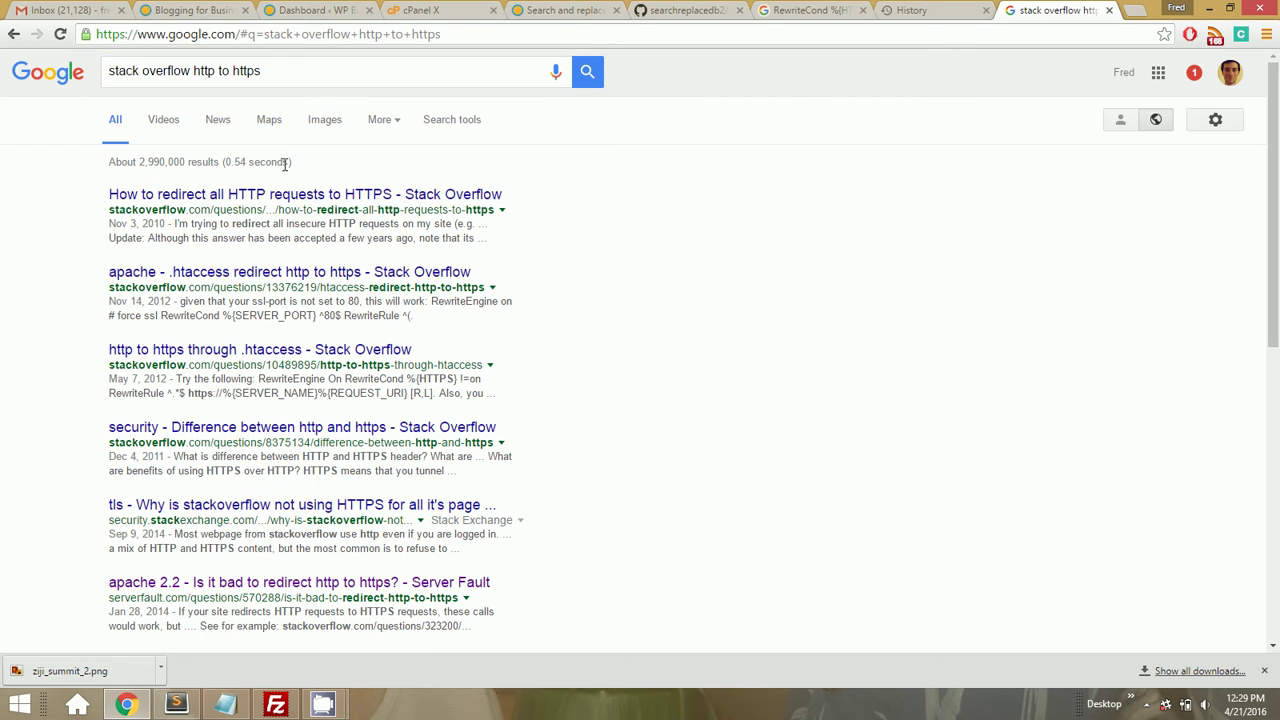
pyautogui.scroll(-3, 52, 298)
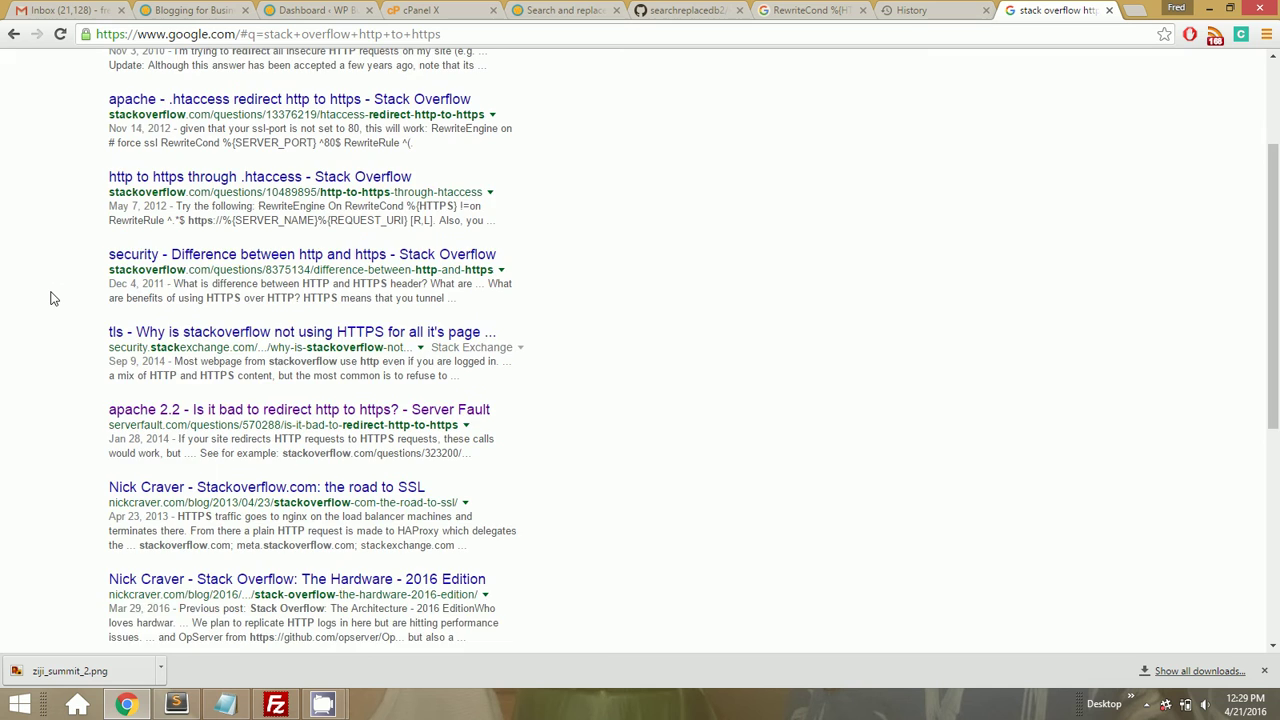
pyautogui.scroll(3, 52, 298)
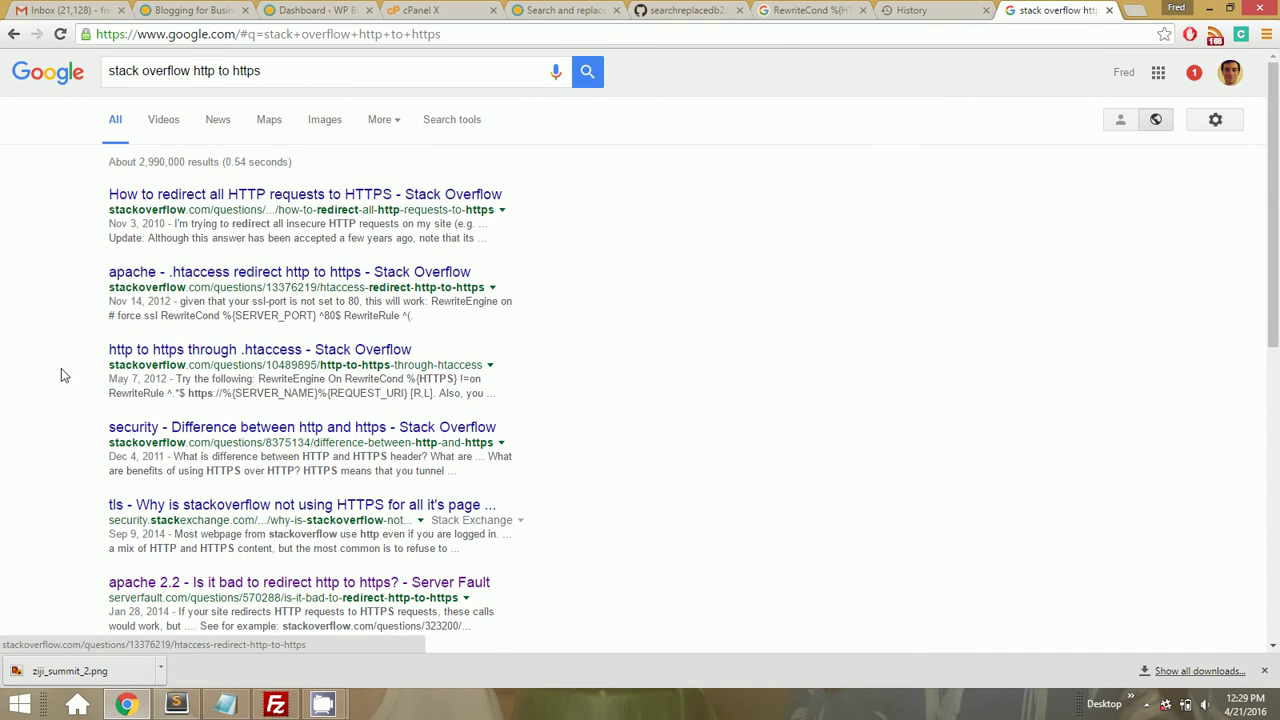
pyautogui.scroll(-2, 50, 385)
pyautogui.scroll(-3, 48, 393)
pyautogui.scroll(5, 48, 391)
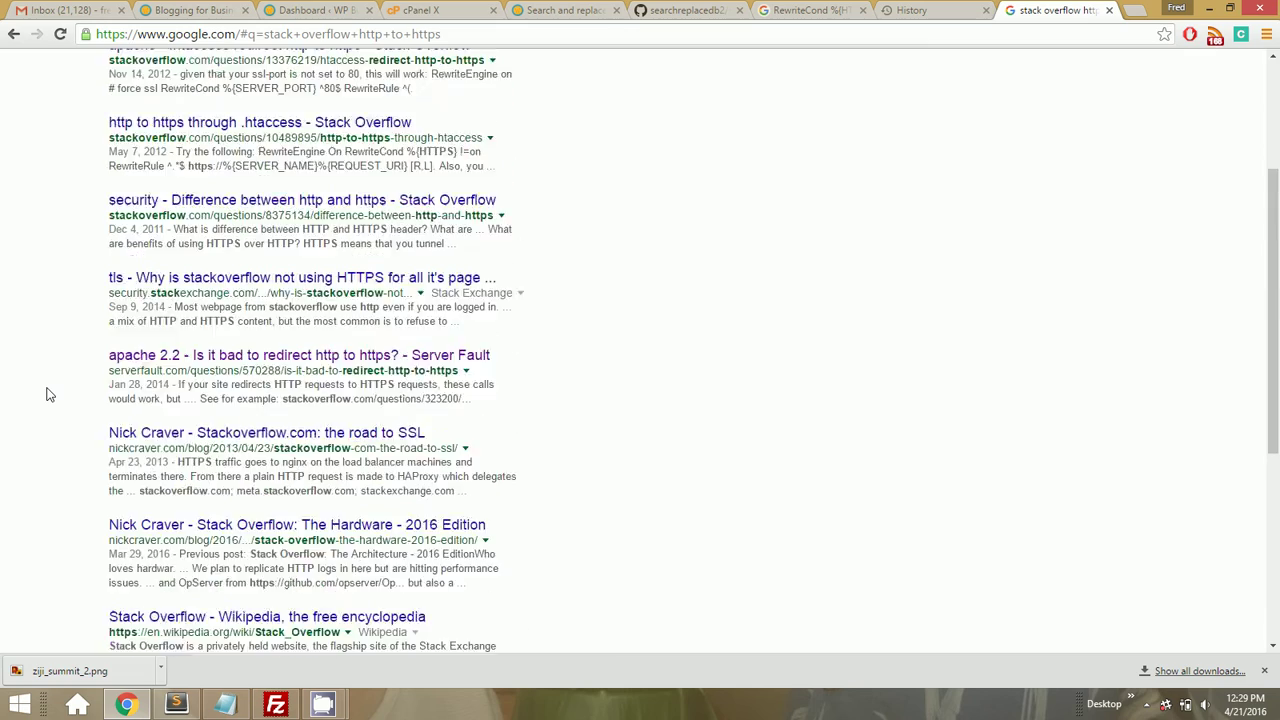
# Read the answers to Stack Overflow's 'How to redirect all HTTP requests to HTTPS' question
pyautogui.click(191, 200)
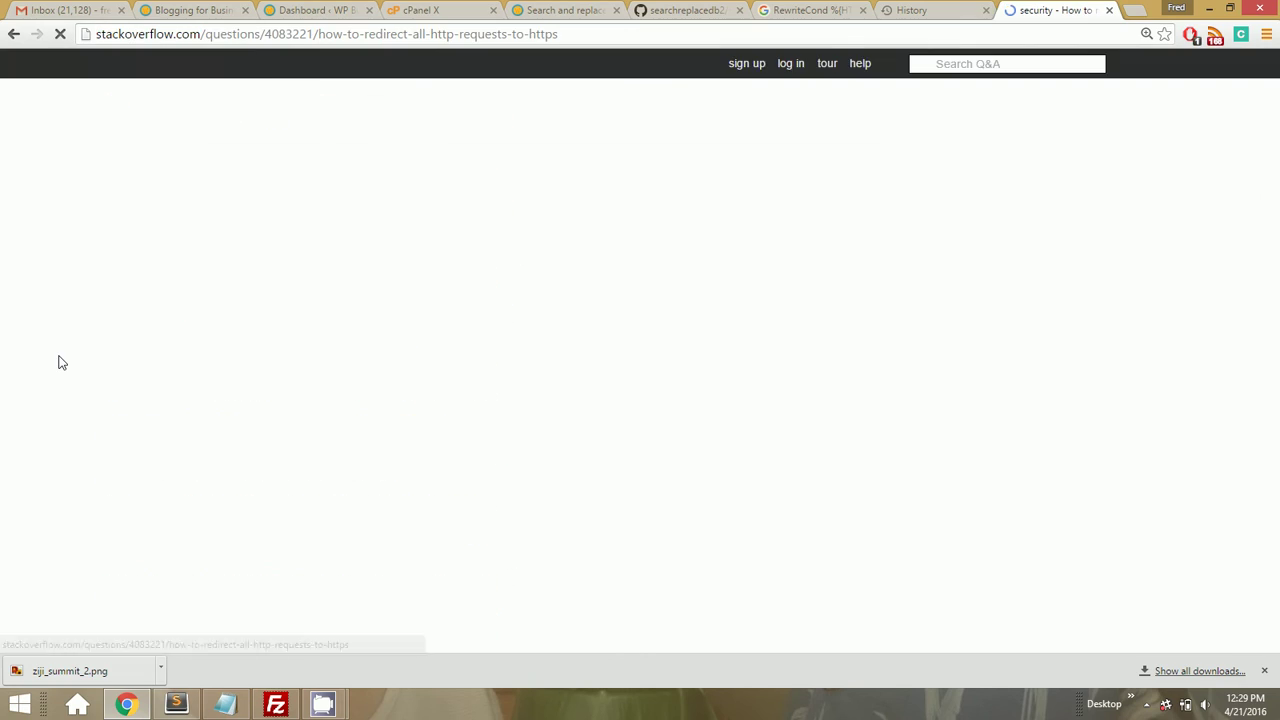
pyautogui.scroll(-1, 60, 363)
pyautogui.scroll(-5, 58, 362)
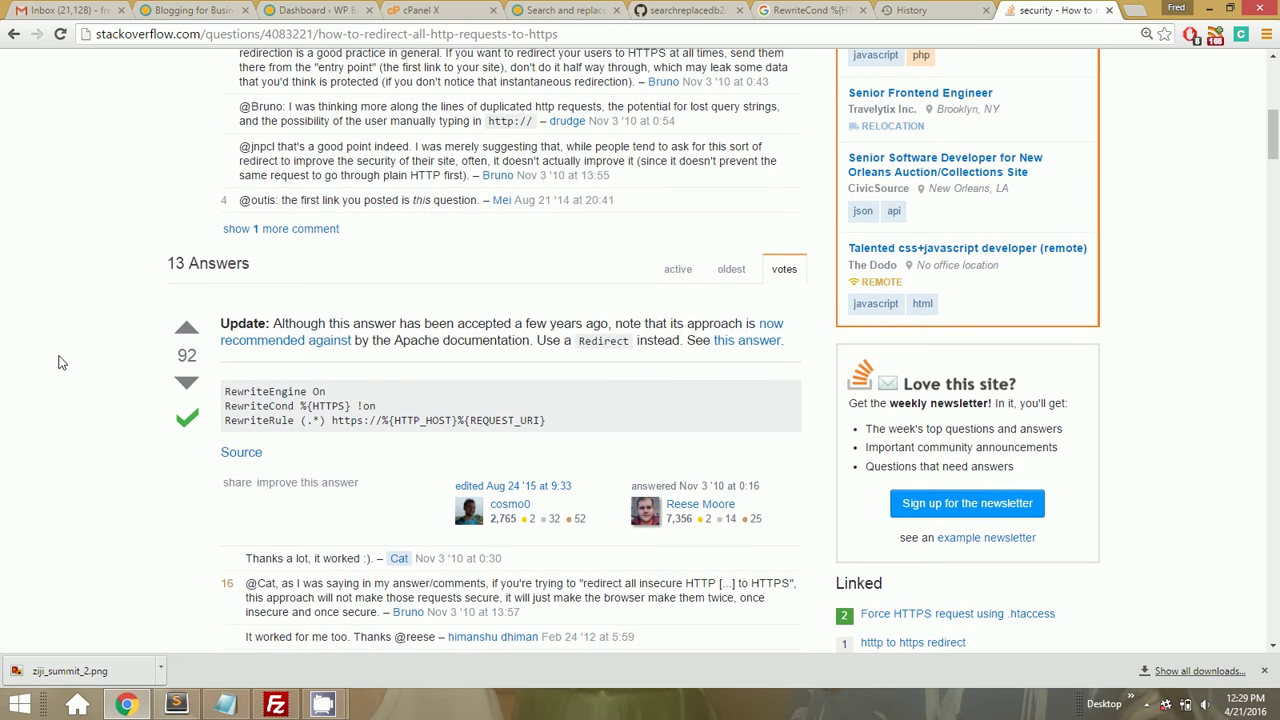
pyautogui.click(176, 705)
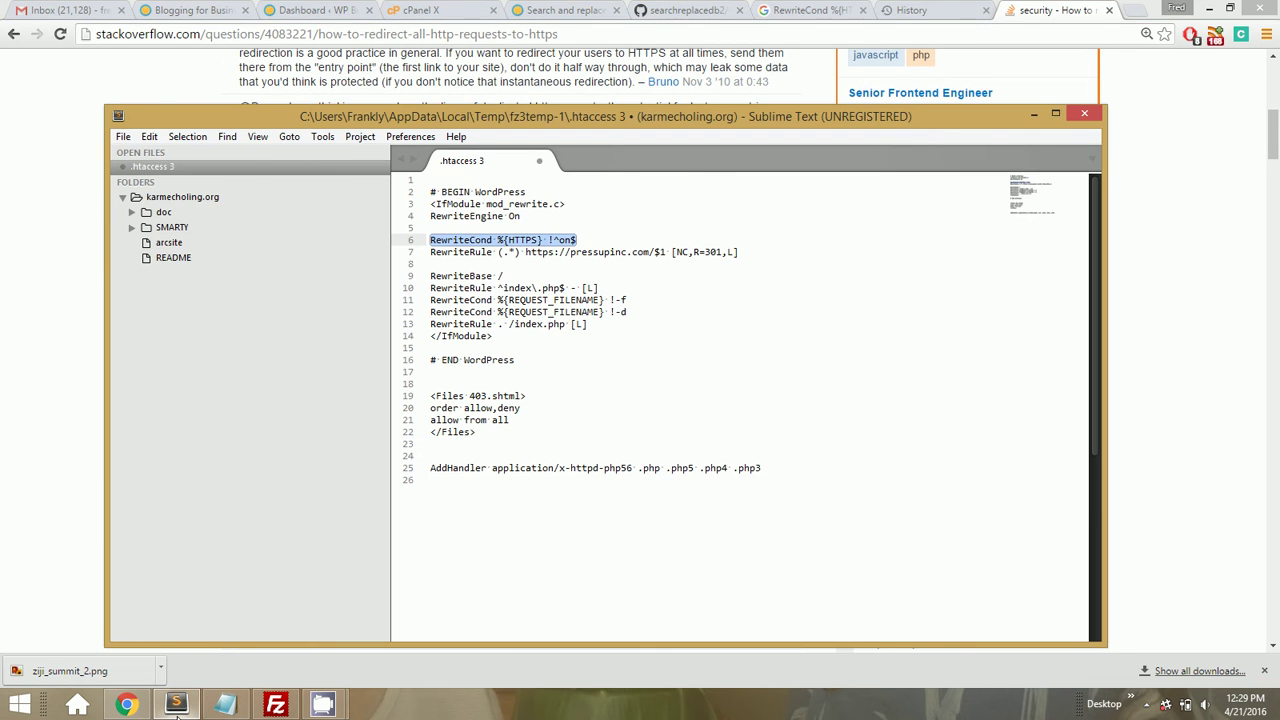
pyautogui.click(176, 705)
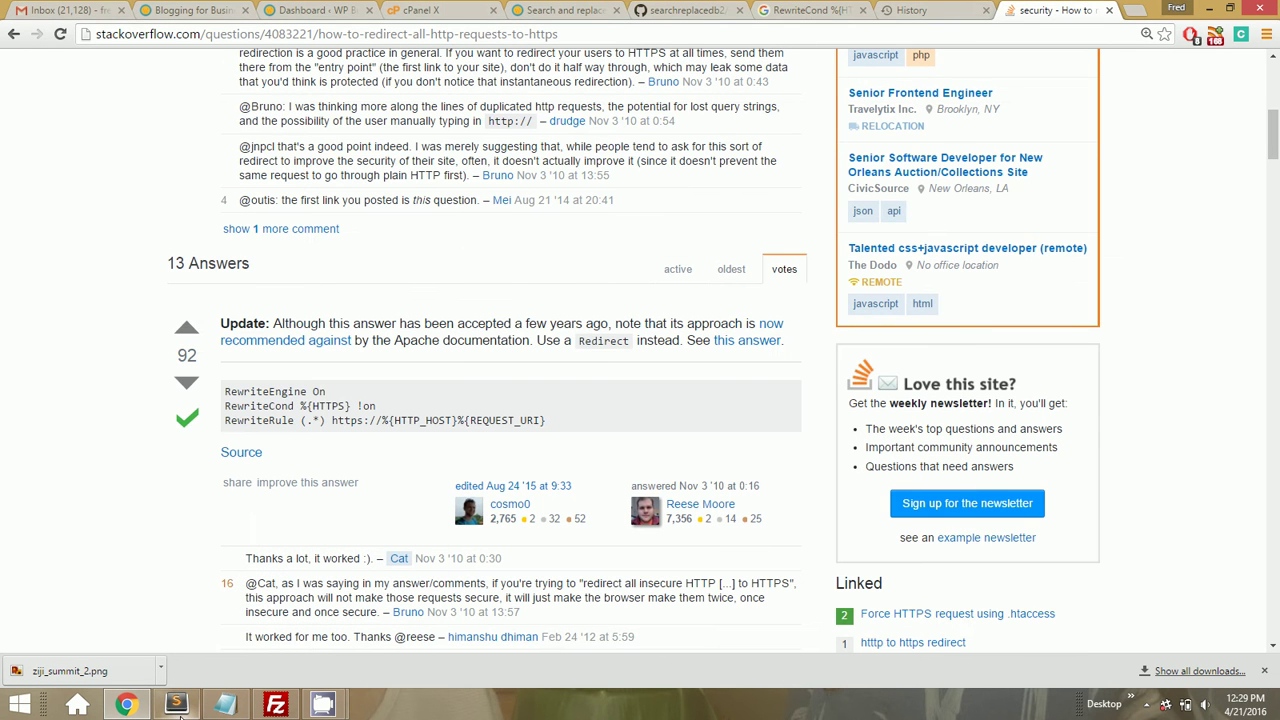
pyautogui.scroll(-7, 108, 486)
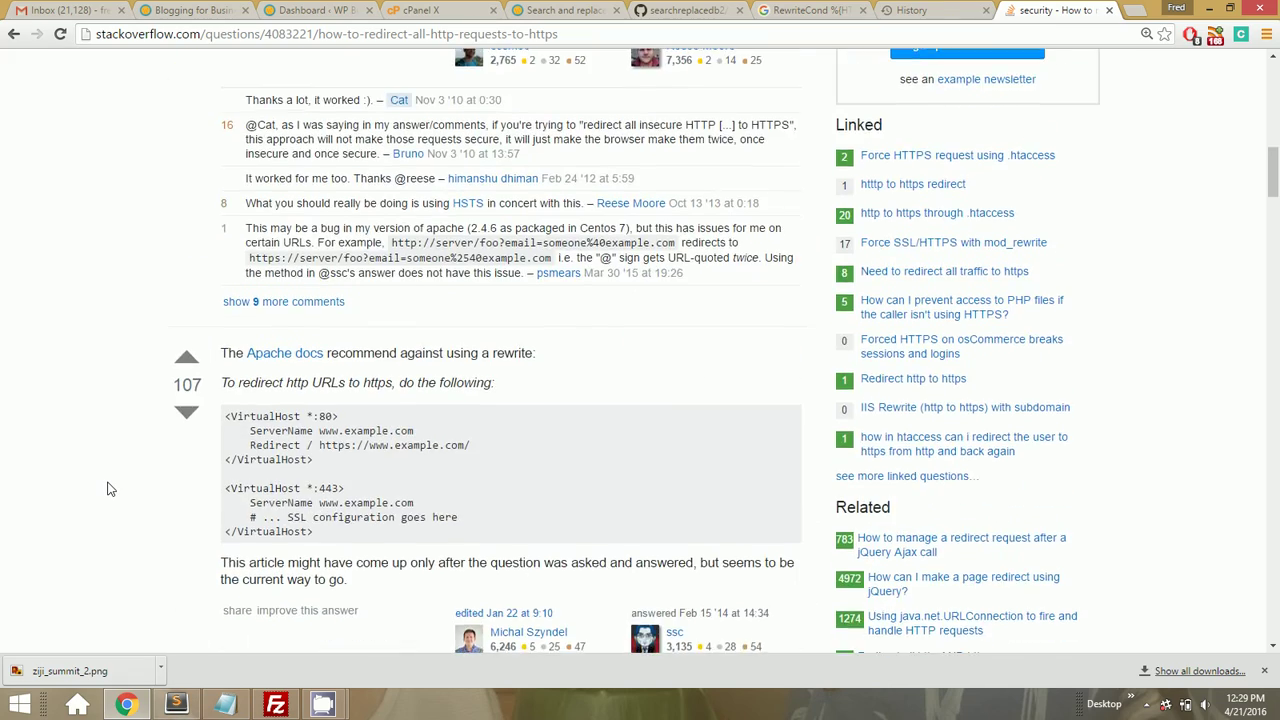
pyautogui.scroll(-1, 110, 488)
pyautogui.scroll(10, 110, 488)
pyautogui.scroll(-12, 110, 488)
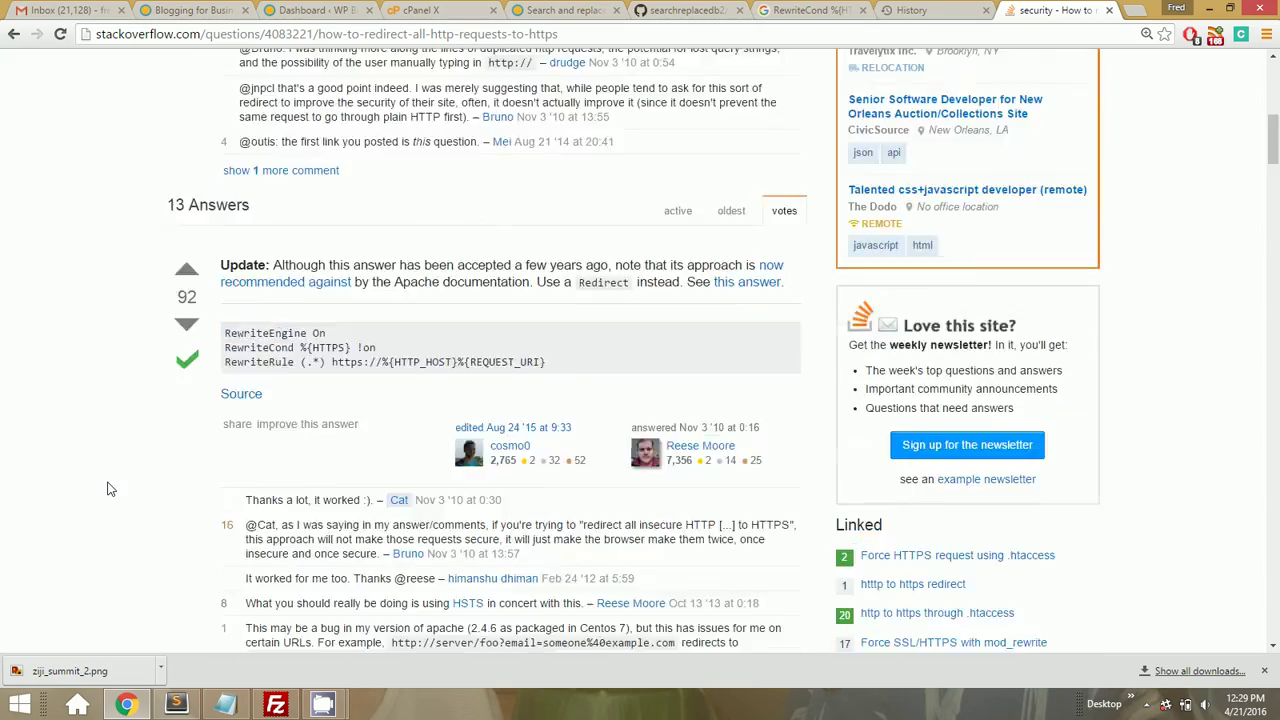
pyautogui.scroll(15, 110, 488)
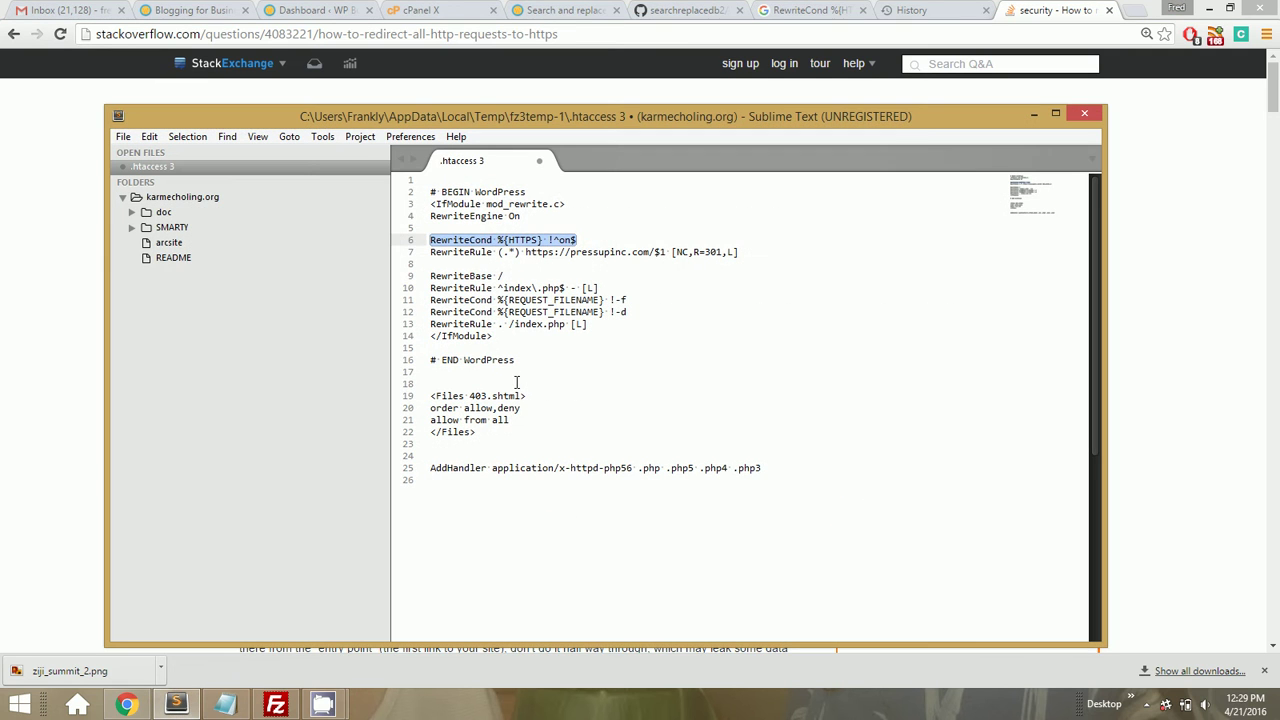
# In Sublime Text, select the RewriteCond and RewriteRule redirect lines 6–7 of .htaccess
pyautogui.click(176, 704)
pyautogui.click(646, 268)
pyautogui.press('Up')
pyautogui.press('Up')
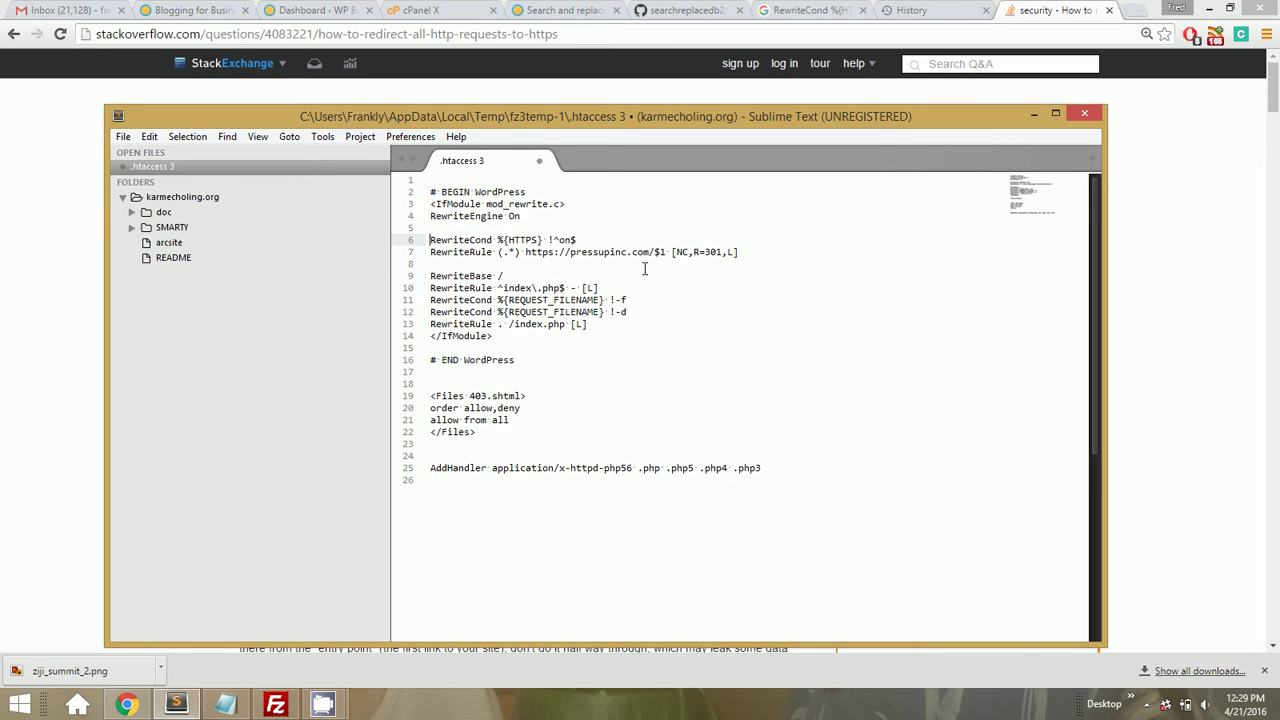
pyautogui.hotkey('shift', 'Down')
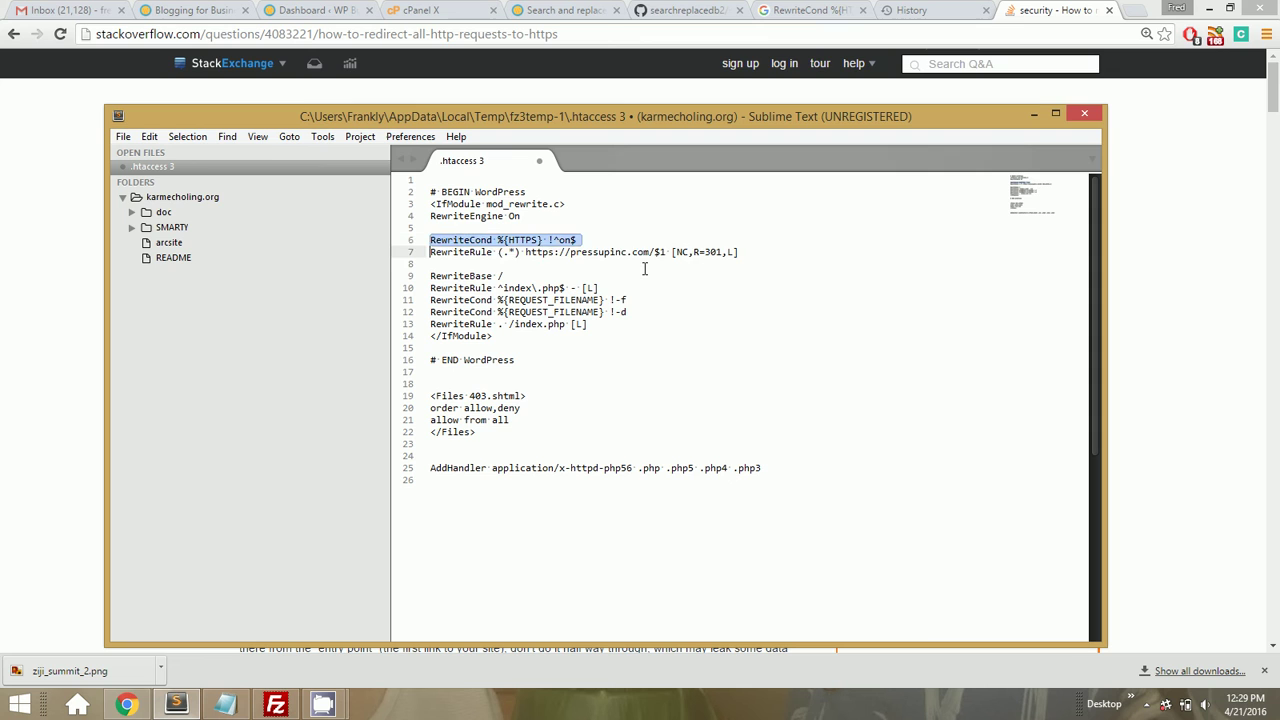
pyautogui.hotkey('shift', 'End')
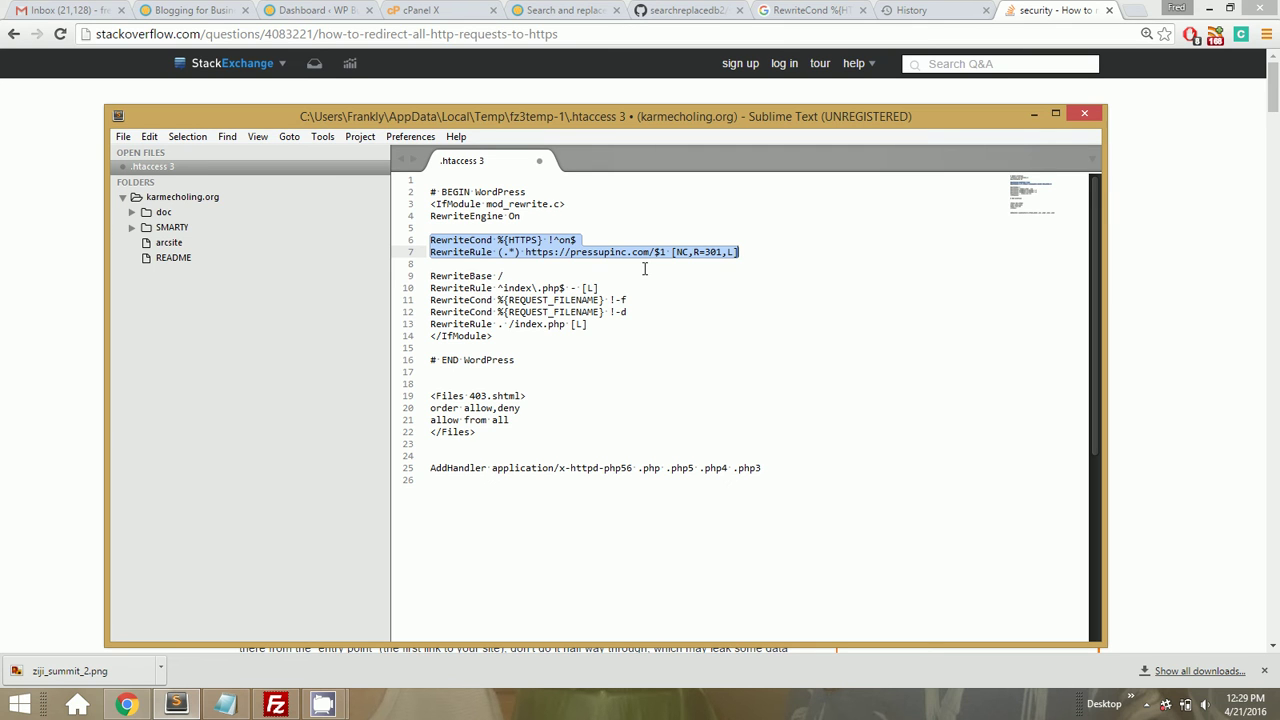
pyautogui.click(645, 268)
pyautogui.press('Up')
pyautogui.press('Up')
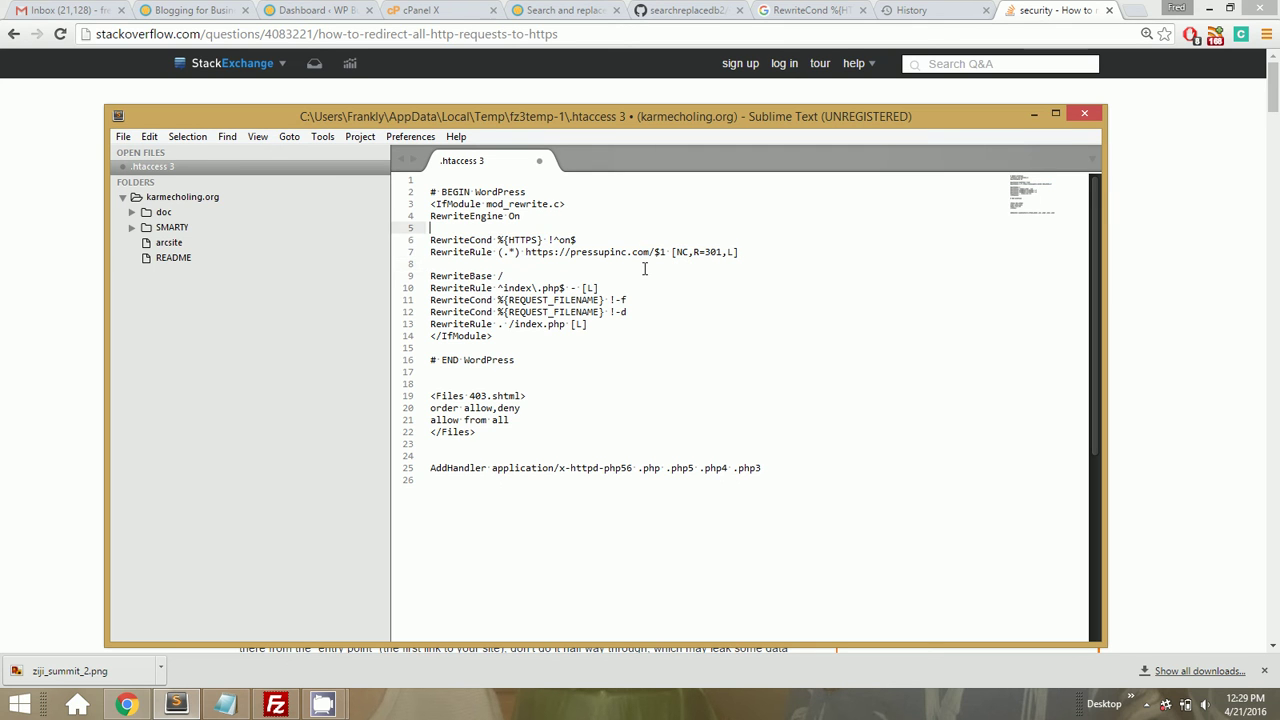
pyautogui.hotkey('shift', 'End')
pyautogui.hotkey('shift', 'Home')
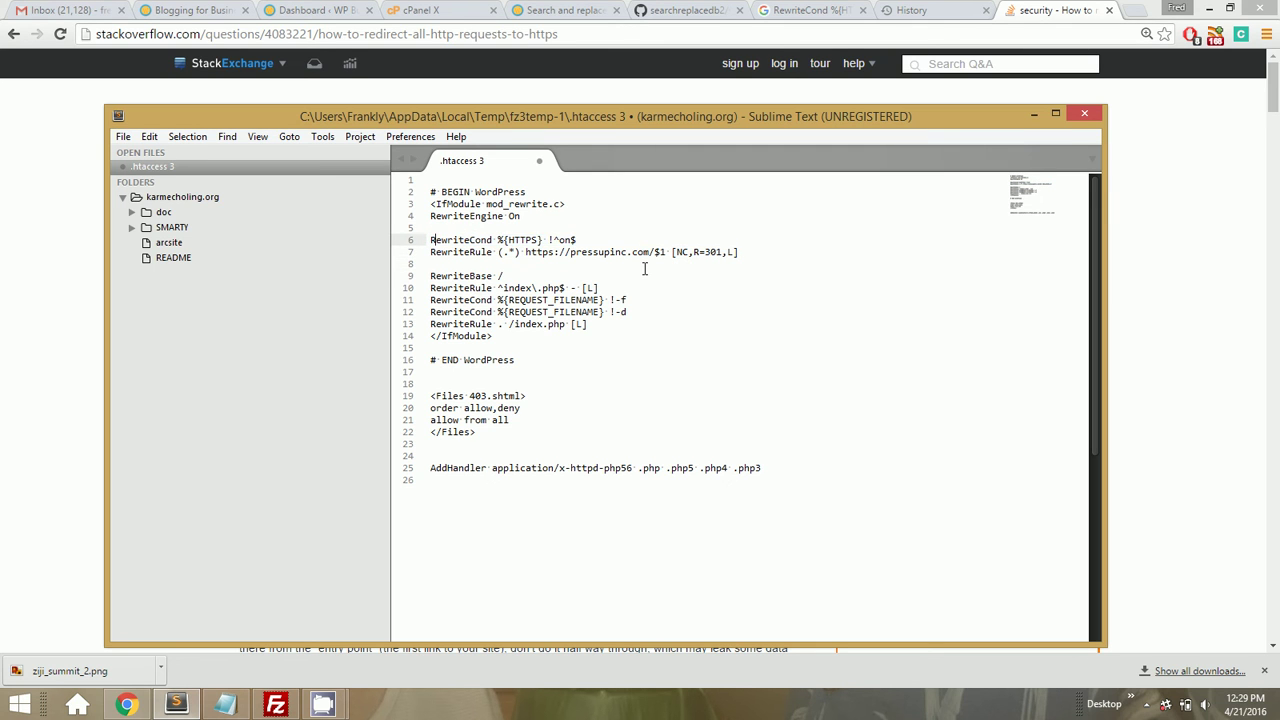
pyautogui.press('Down')
pyautogui.press('Up')
pyautogui.hotkey('ctrl', 'Right')
pyautogui.hotkey('ctrl', 'Right')
pyautogui.hotkey('ctrl', 'Right')
pyautogui.press('Home')
pyautogui.hotkey('shift', 'Down')
pyautogui.hotkey('shift', 'End')
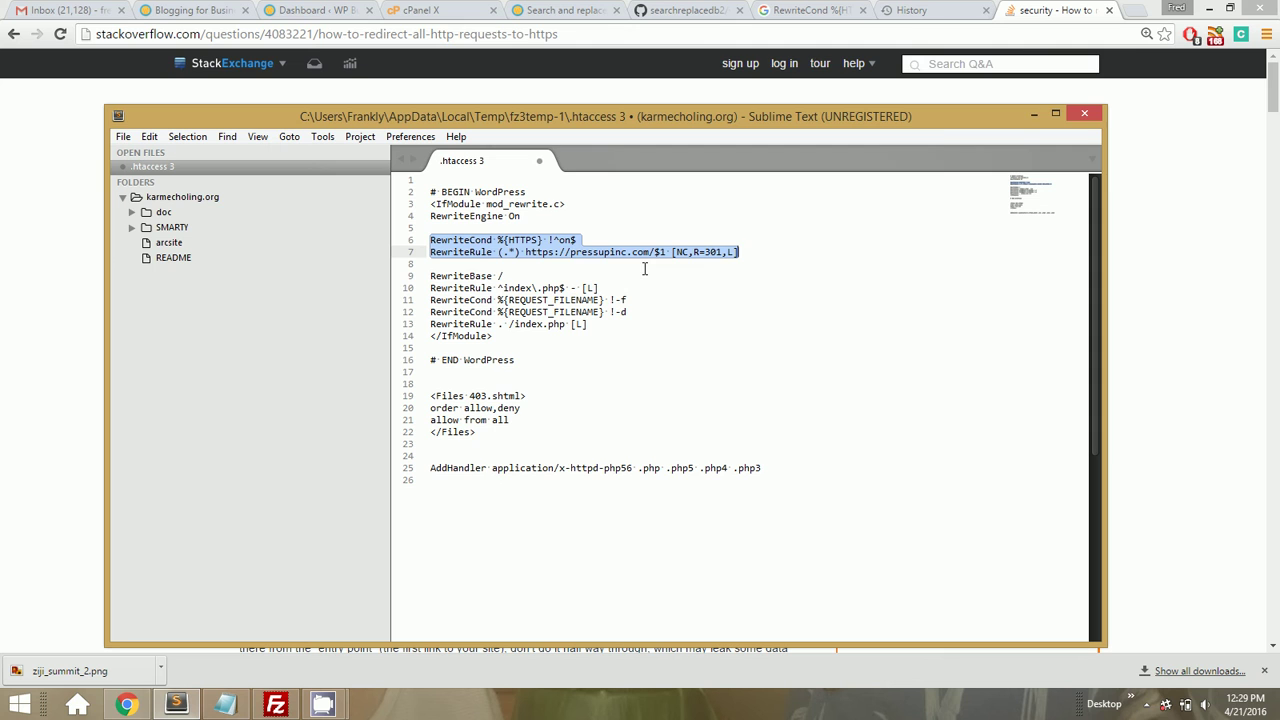
# Highlight the https target and the pressupinc.com domain in the line 7 RewriteRule
pyautogui.click(508, 255)
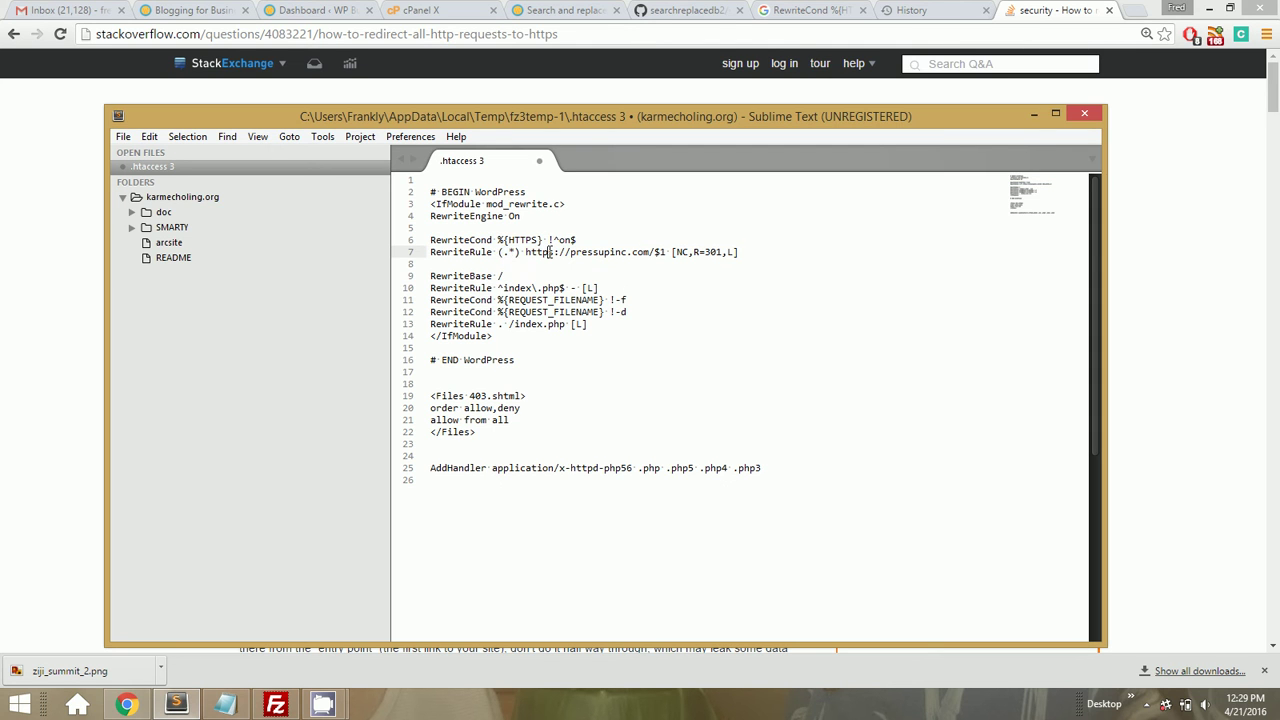
pyautogui.moveTo(555, 252); pyautogui.dragTo(545, 252)
pyautogui.click(549, 252)
pyautogui.doubleClick(598, 252)
pyautogui.moveTo(598, 252); pyautogui.dragTo(640, 247)
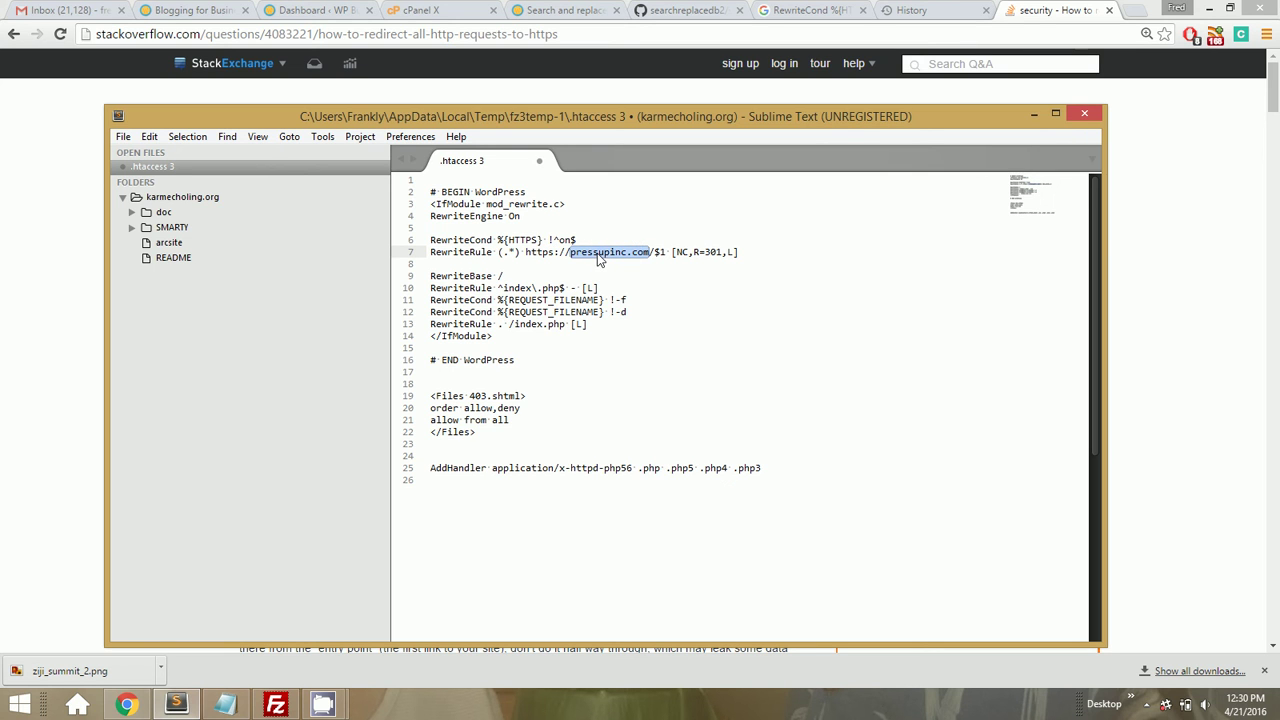
# Change the line 7 HTTPS redirect target from pressupinc.com to wpbusinesstips.com
pyautogui.doubleClick(597, 253)
pyautogui.write('wpbusinesstips')
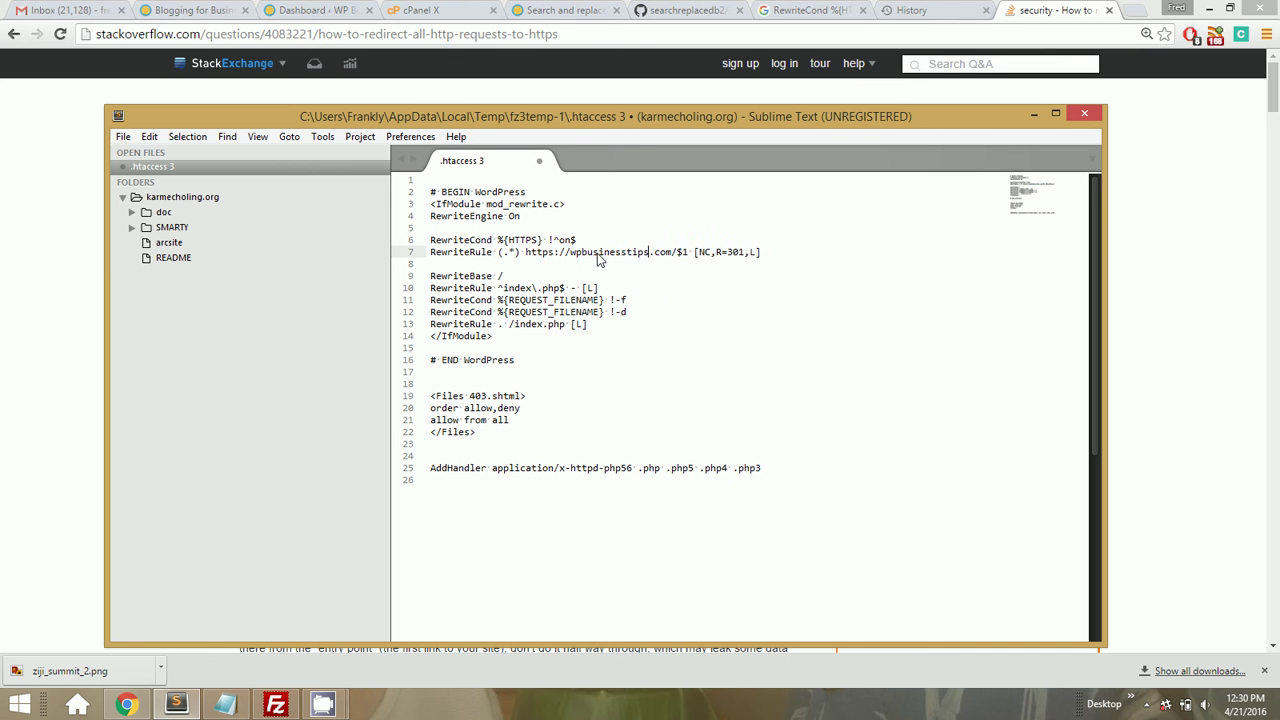
pyautogui.click(696, 256)
pyautogui.keyDown('shift'); pyautogui.click(769, 253); pyautogui.keyUp('shift')
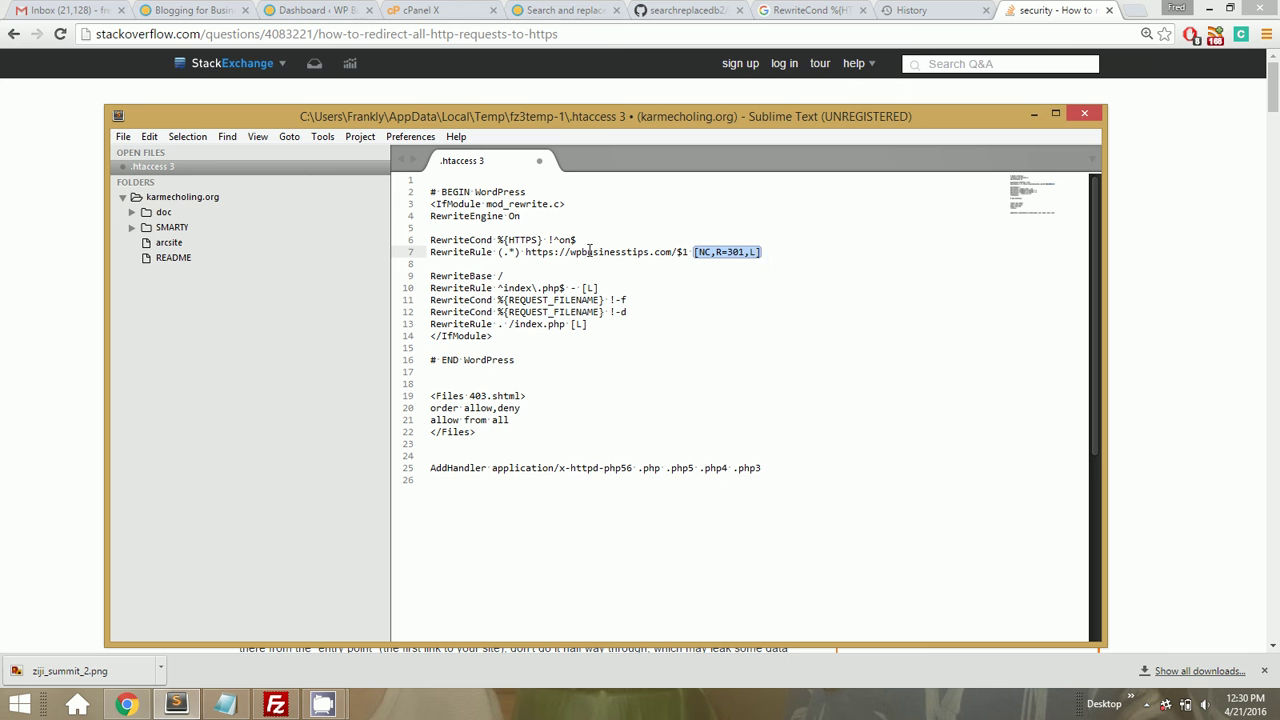
pyautogui.click(563, 227)
pyautogui.moveTo(578, 241); pyautogui.dragTo(553, 252)
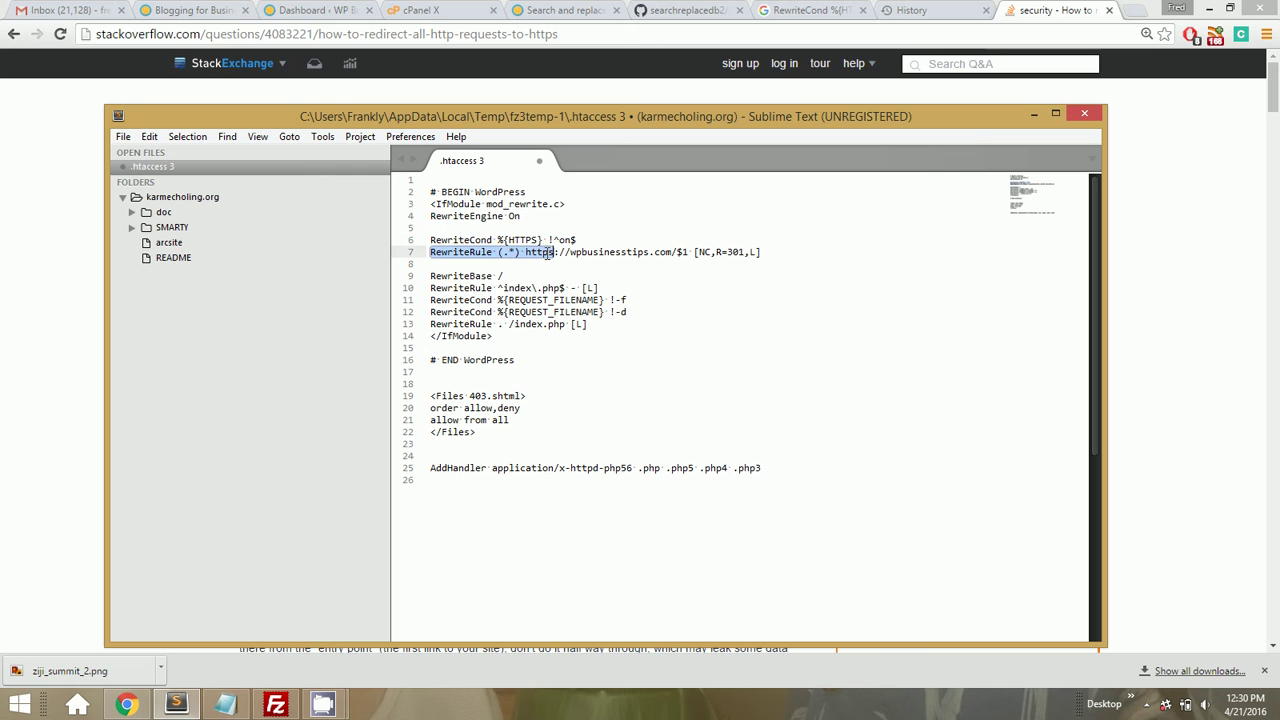
pyautogui.doubleClick(592, 254)
pyautogui.hotkey('shift', 'Right')
pyautogui.hotkey('shift', 'Right')
pyautogui.hotkey('shift', 'Right')
pyautogui.hotkey('shift', 'Right')
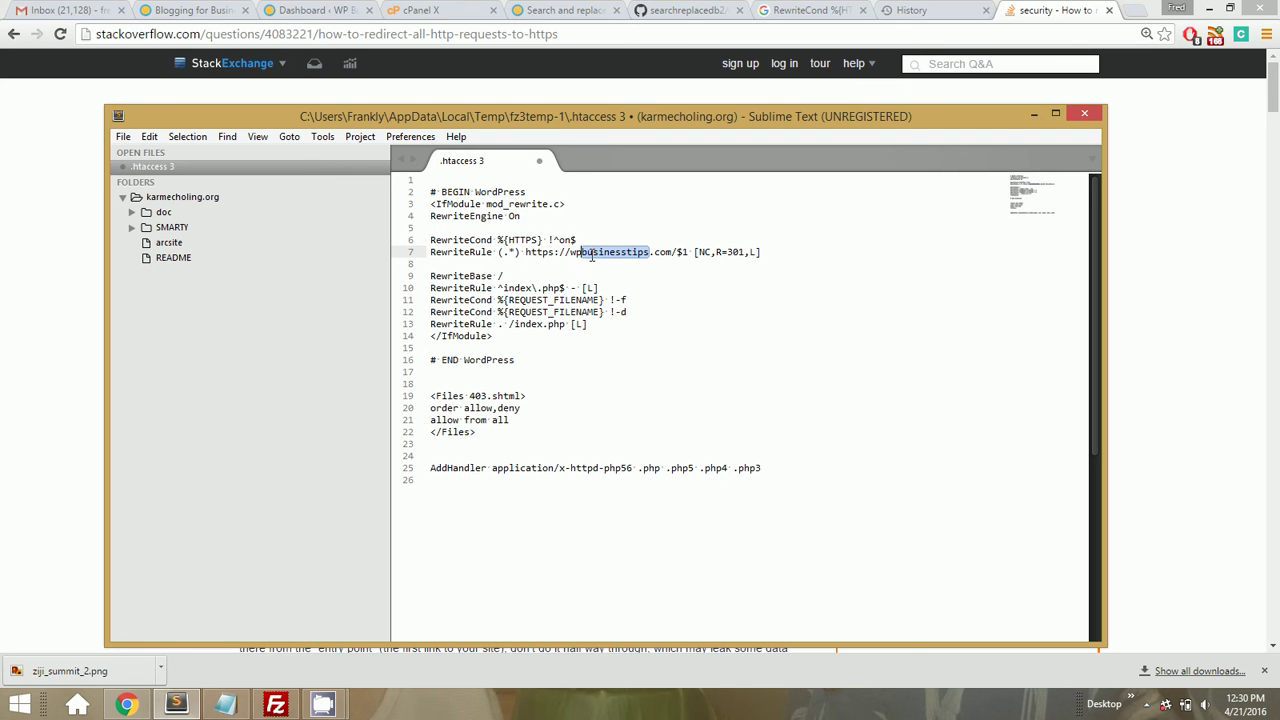
pyautogui.doubleClick(592, 256)
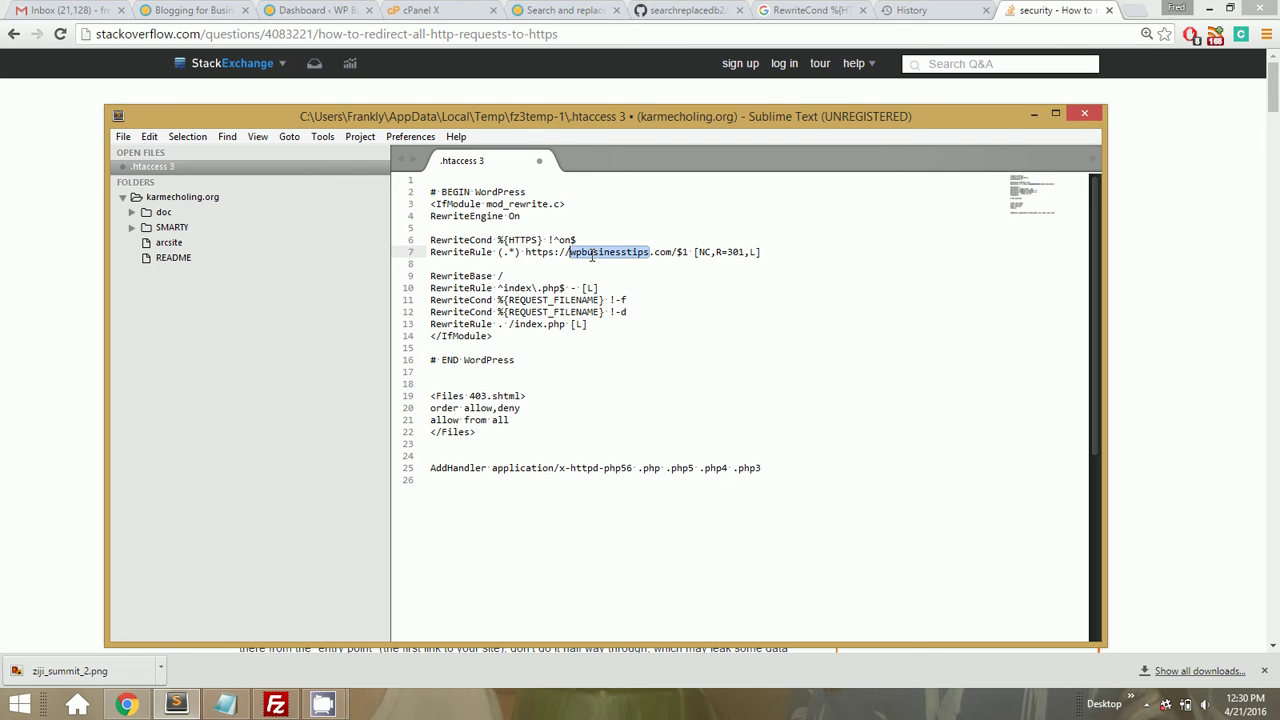
pyautogui.doubleClick(666, 254)
pyautogui.moveTo(666, 254); pyautogui.dragTo(623, 257)
pyautogui.click(672, 276)
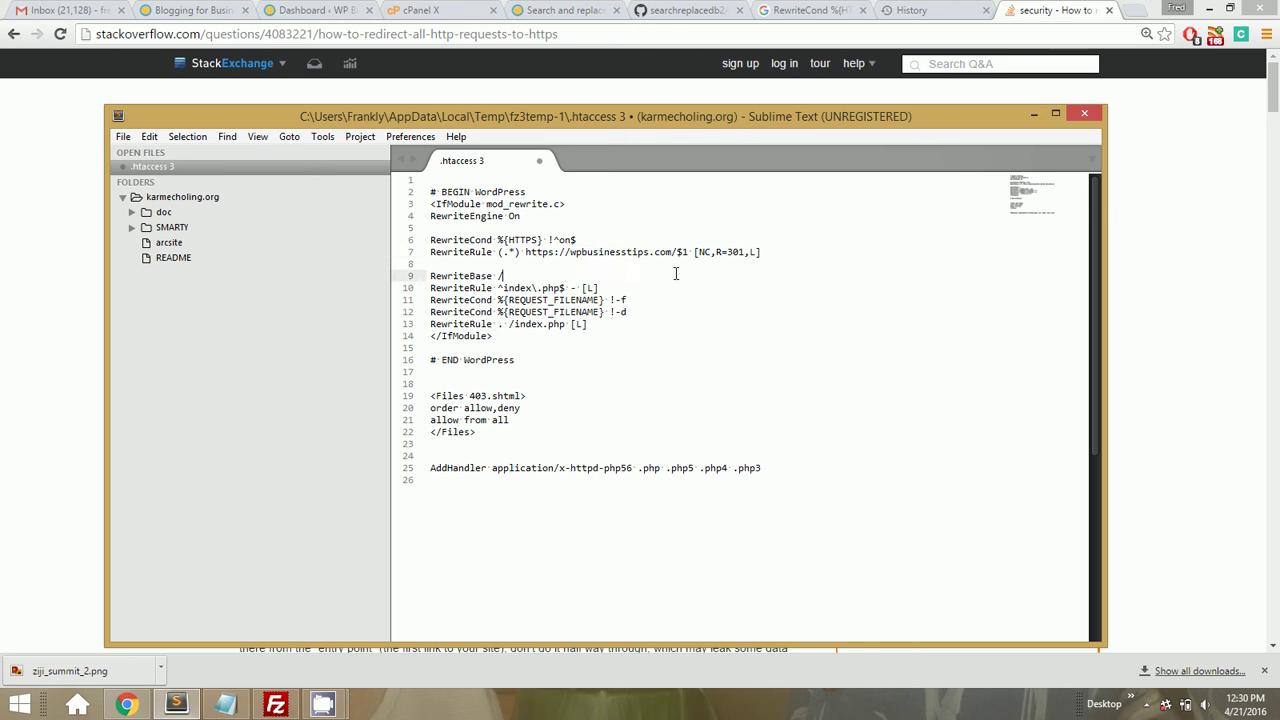
# Select the new redirect lines 6–7 above the WordPress rewrite block to review them
pyautogui.click(531, 216)
pyautogui.tripleClick(531, 216)
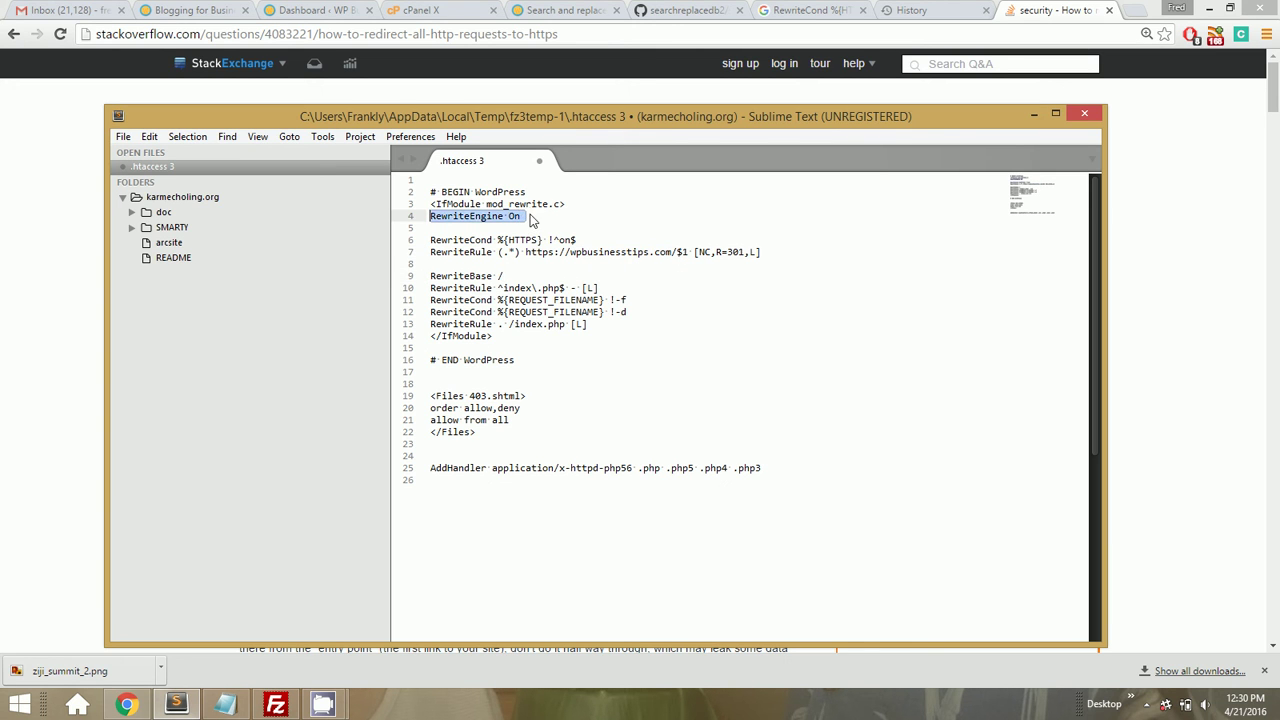
pyautogui.doubleClick(480, 277)
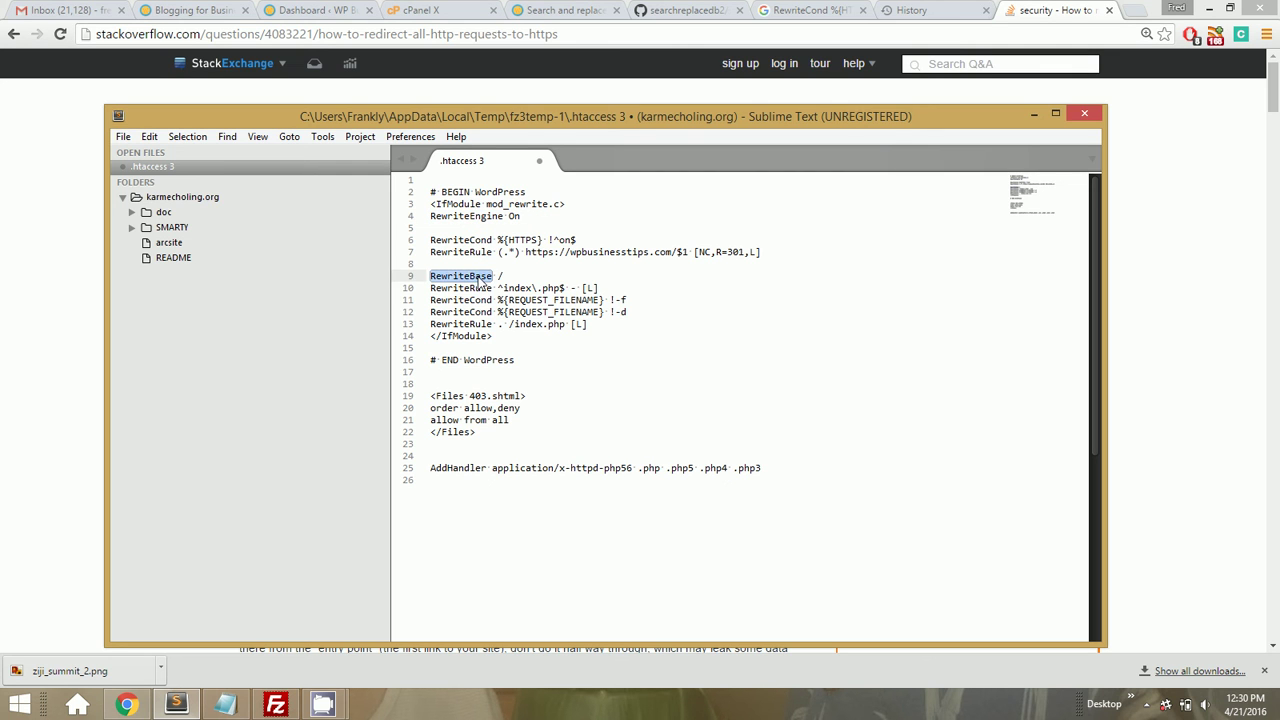
pyautogui.hotkey('shift', 'Down')
pyautogui.hotkey('shift', 'Down')
pyautogui.hotkey('shift', 'Down')
pyautogui.hotkey('shift', 'Down')
pyautogui.press('Up')
pyautogui.press('Up')
pyautogui.press('Up')
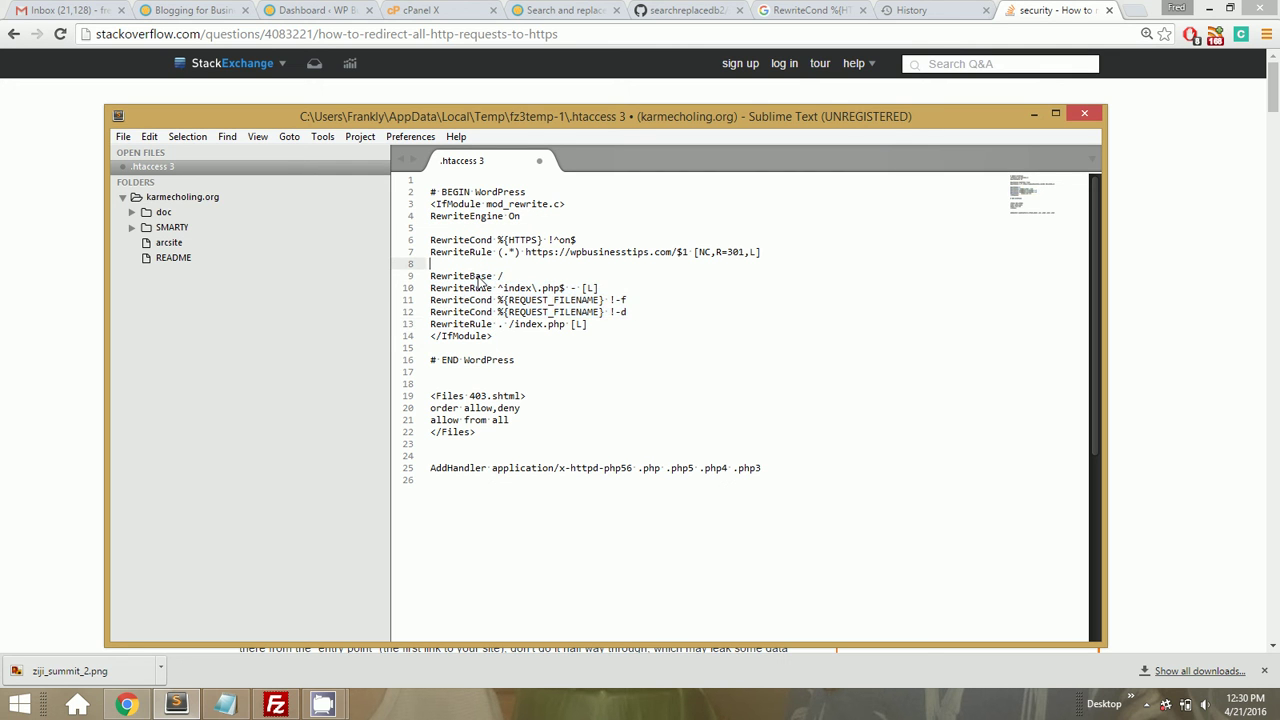
pyautogui.hotkey('shift', 'Down')
pyautogui.hotkey('shift', 'End')
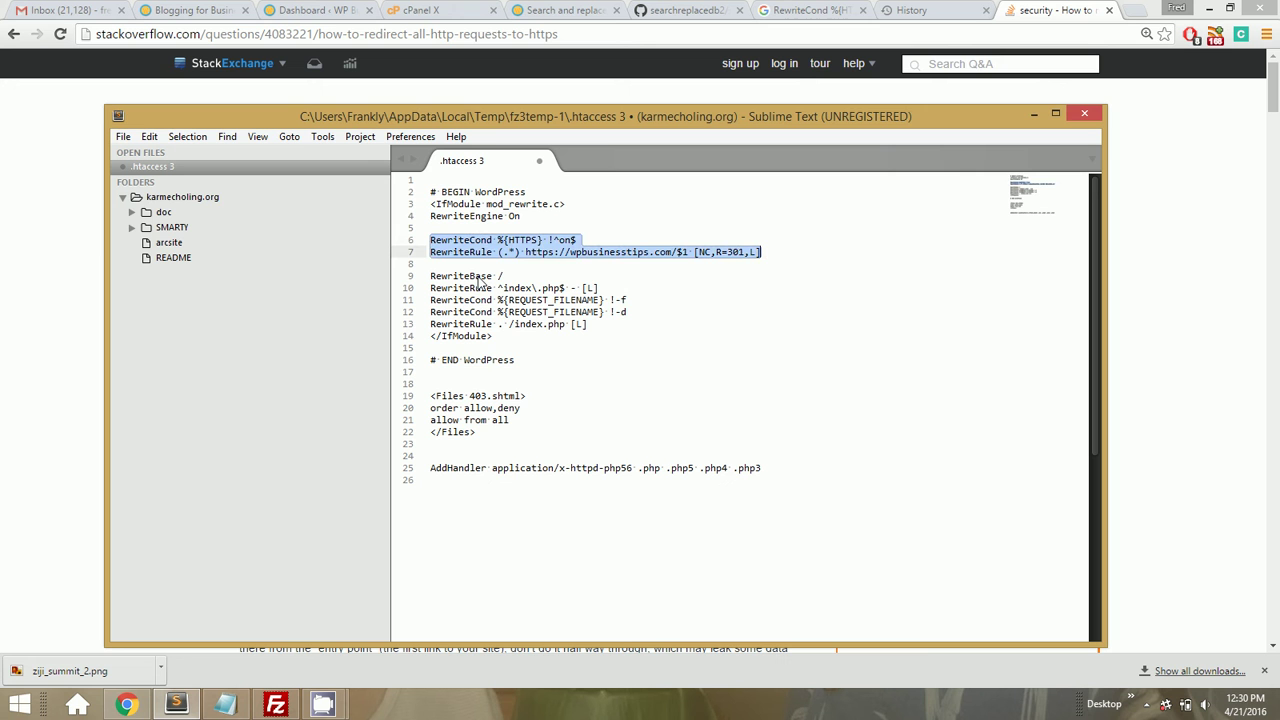
# Save .htaccess and confirm uploading the changed file to the server in FileZilla
pyautogui.press('Down')
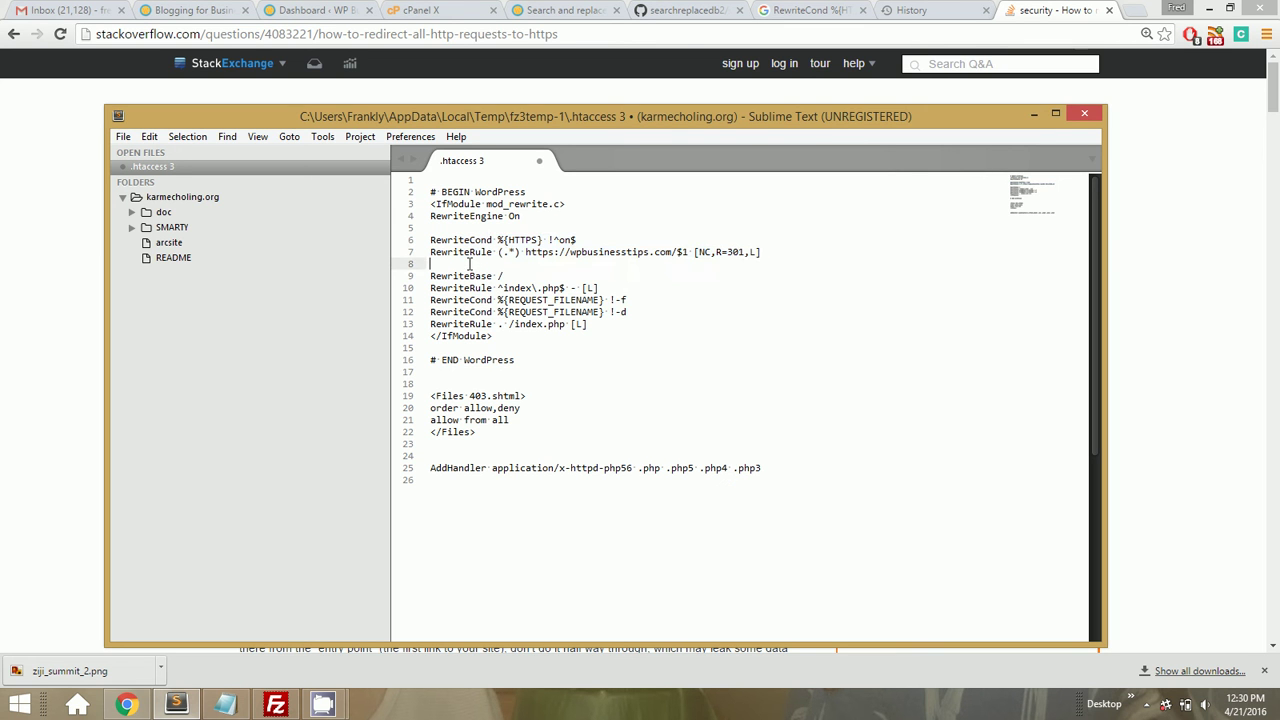
pyautogui.hotkey('ctrl', 's')
pyautogui.click(276, 703)
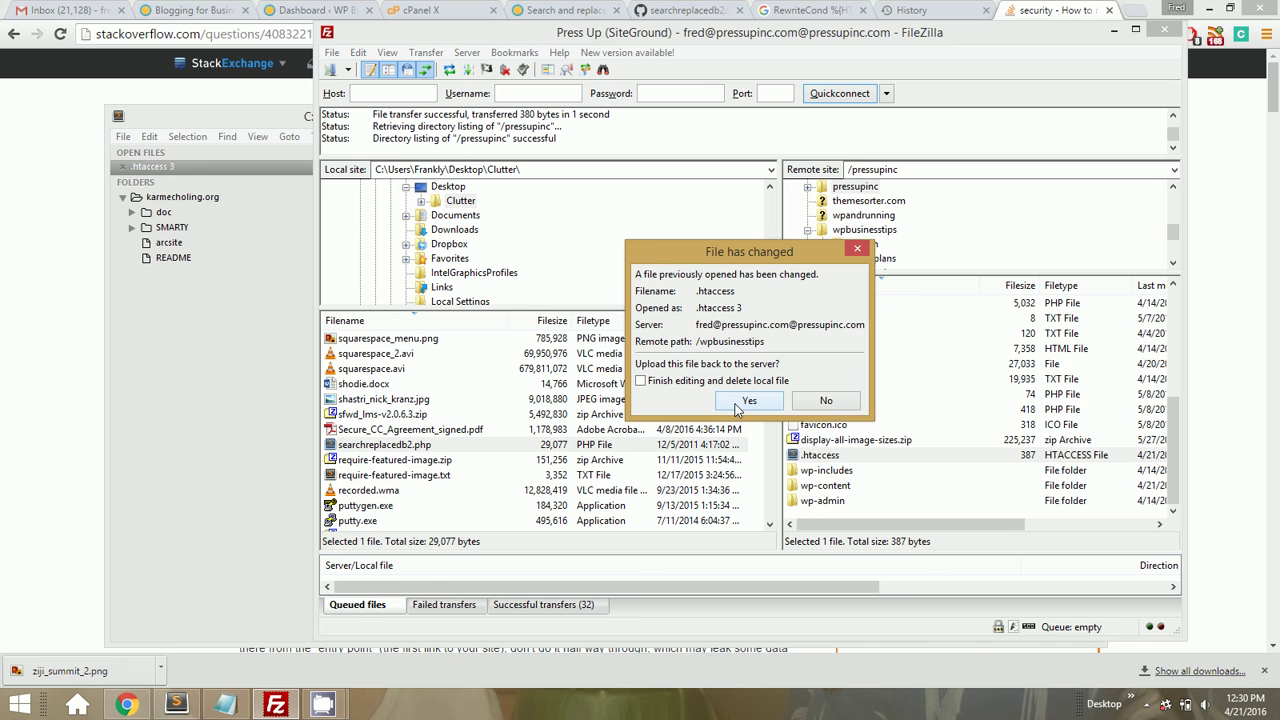
pyautogui.click(738, 404)
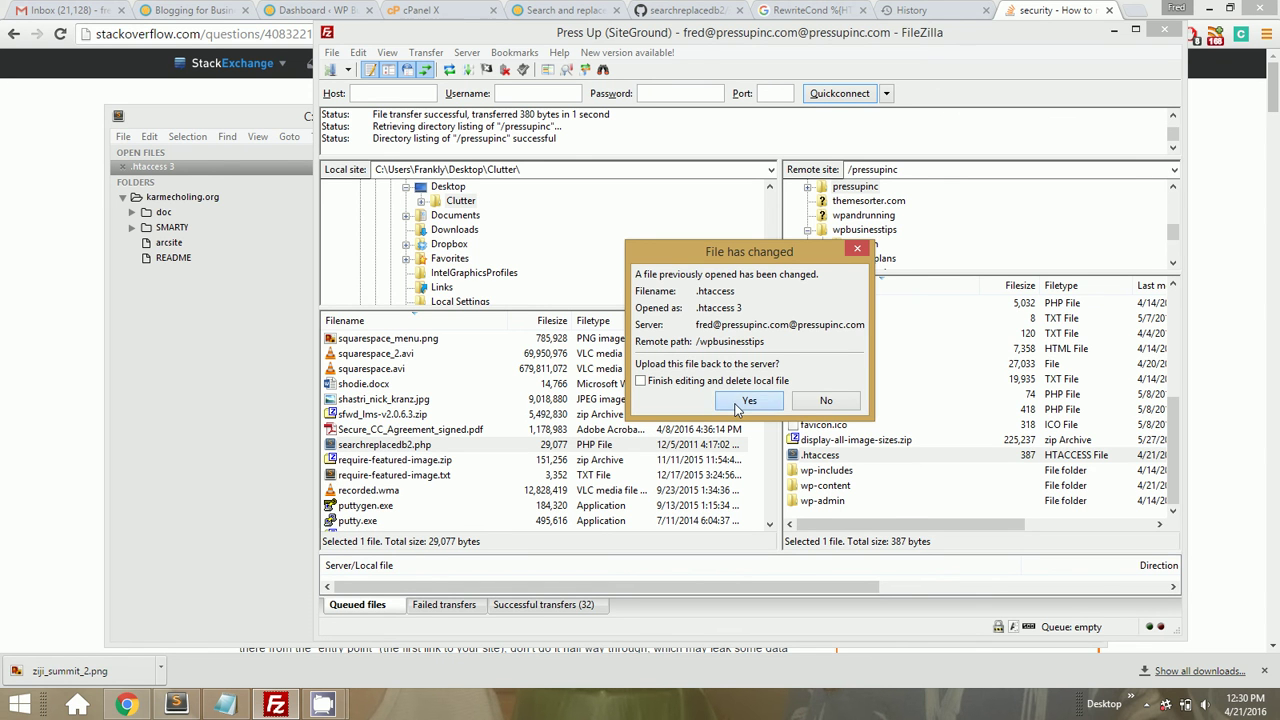
pyautogui.click(70, 378)
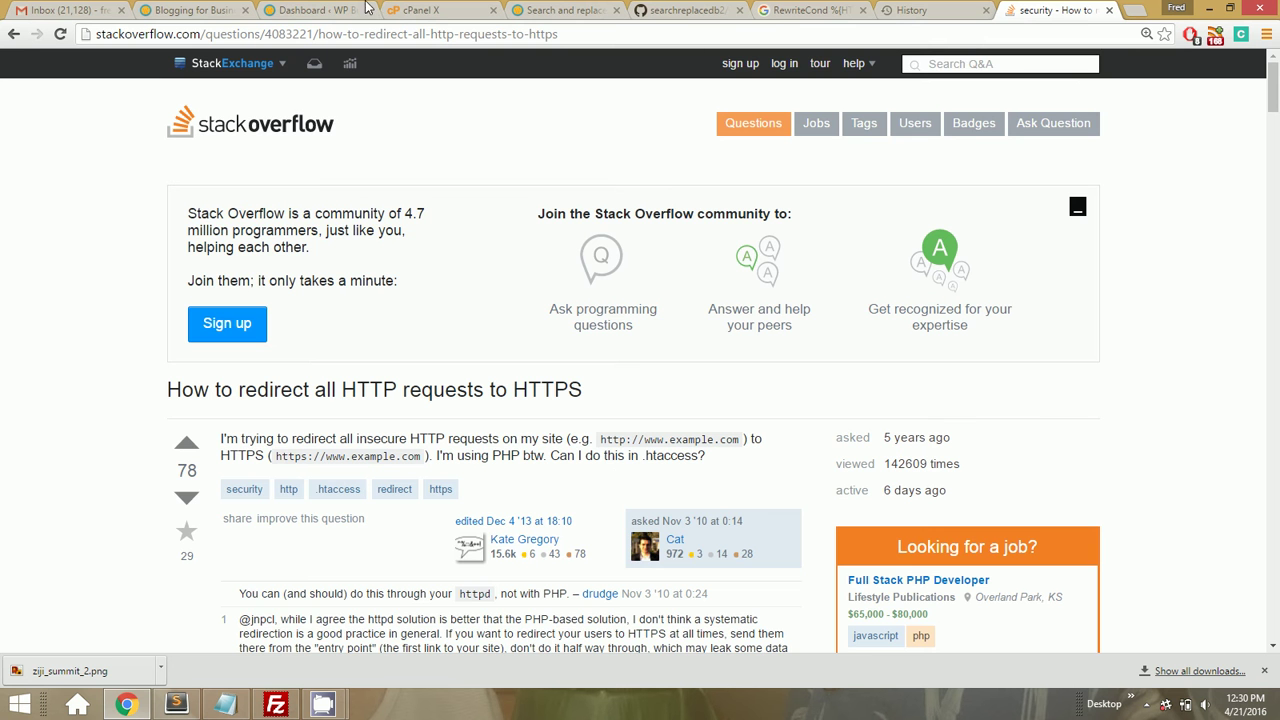
# Reload the Blogging for Business site and open the Keep an Active Blog post
pyautogui.click(338, 10)
pyautogui.click(235, 10)
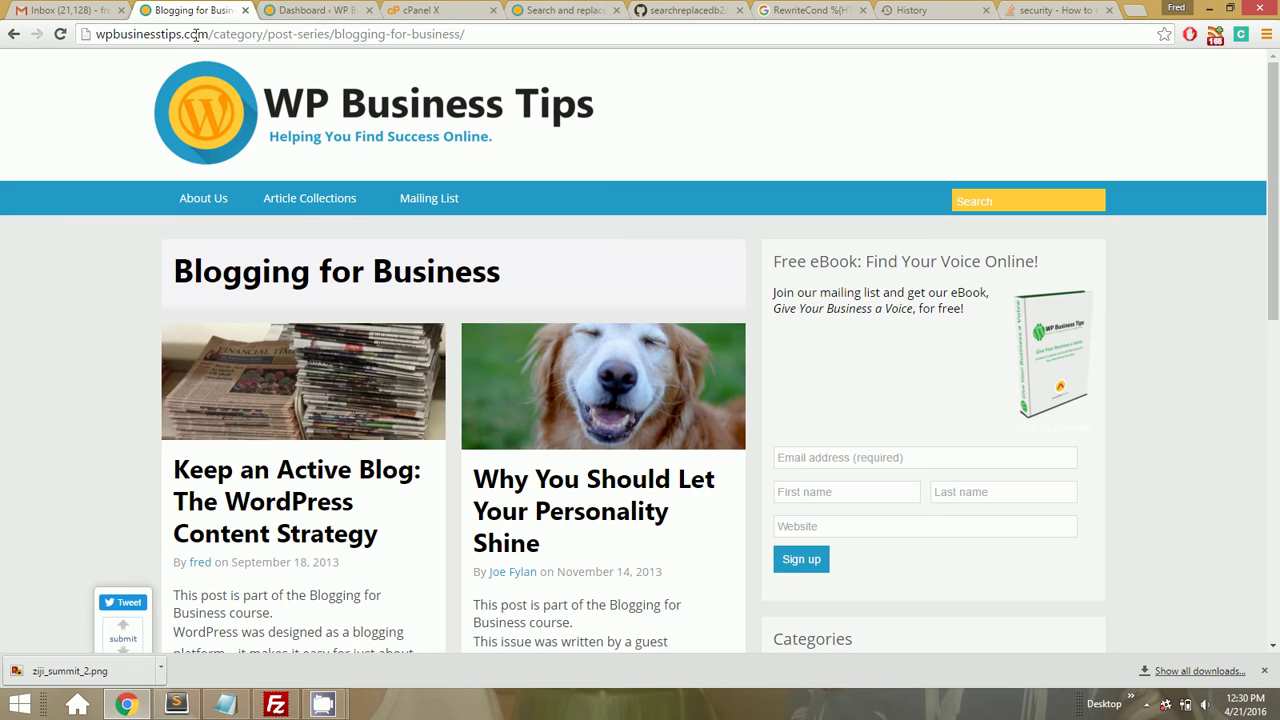
pyautogui.press('F5')
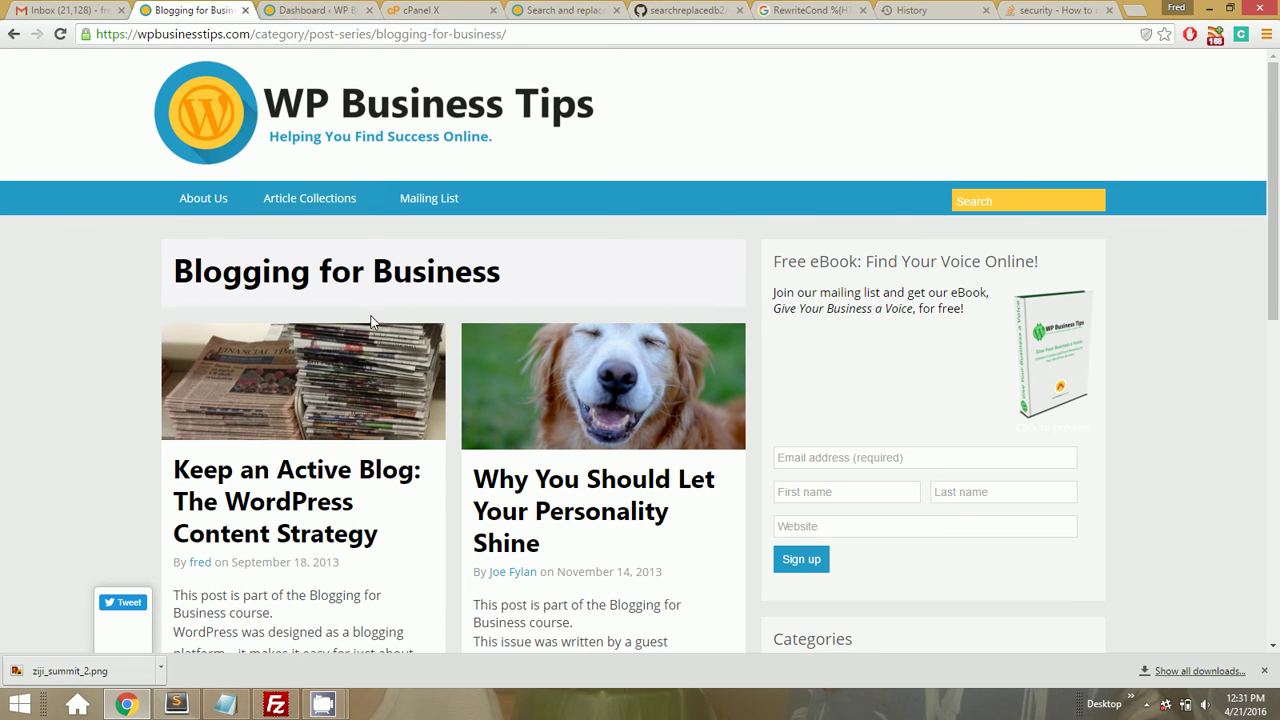
pyautogui.click(192, 34)
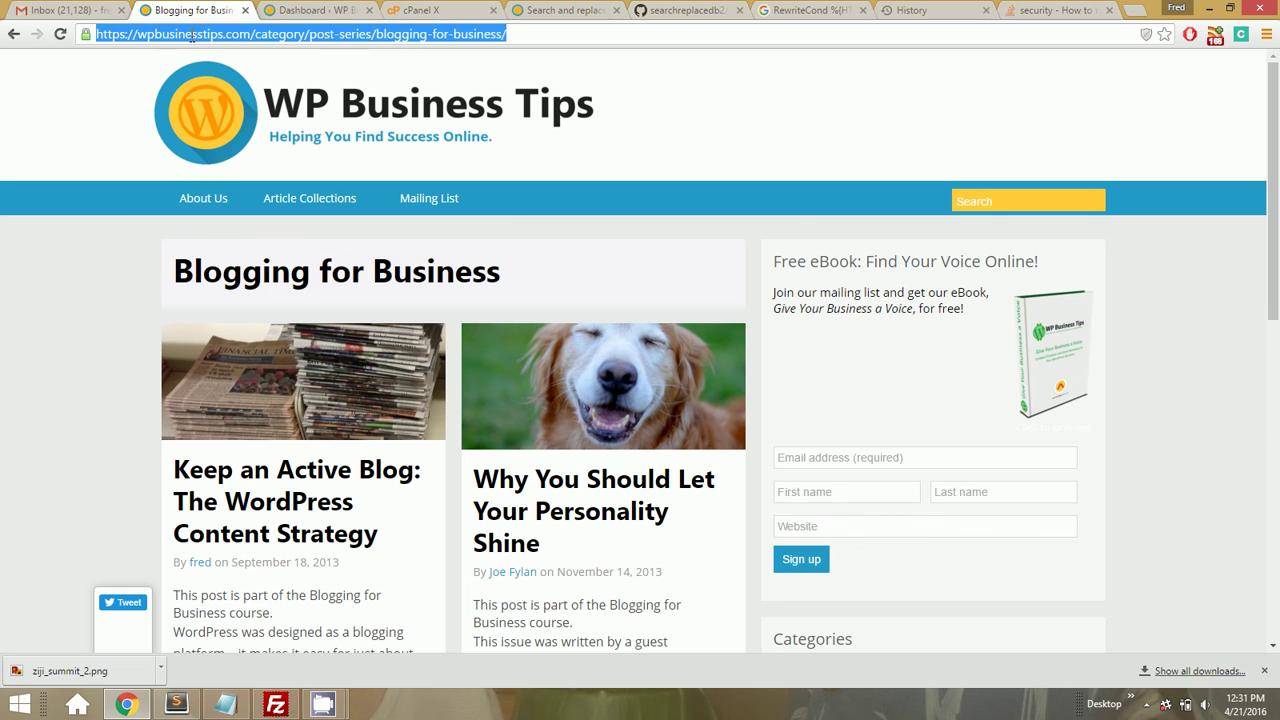
pyautogui.click(245, 487)
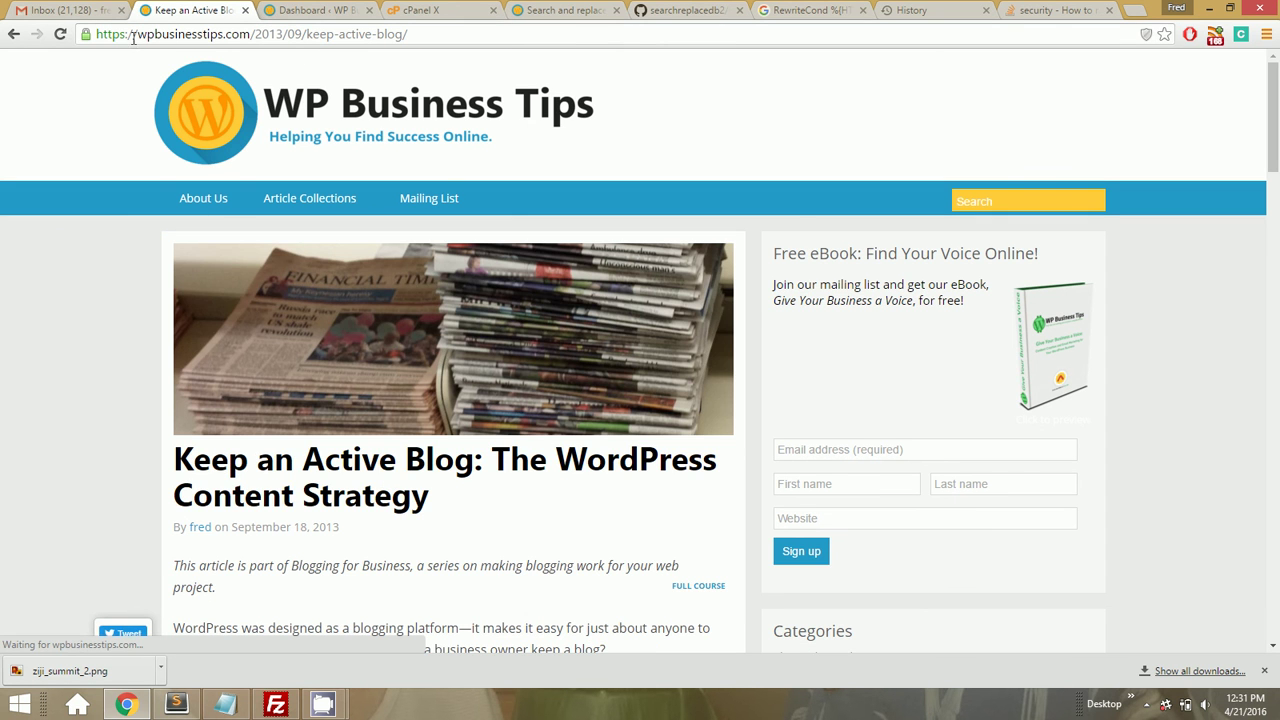
pyautogui.moveTo(134, 34); pyautogui.dragTo(62, 34)
pyautogui.write('www')
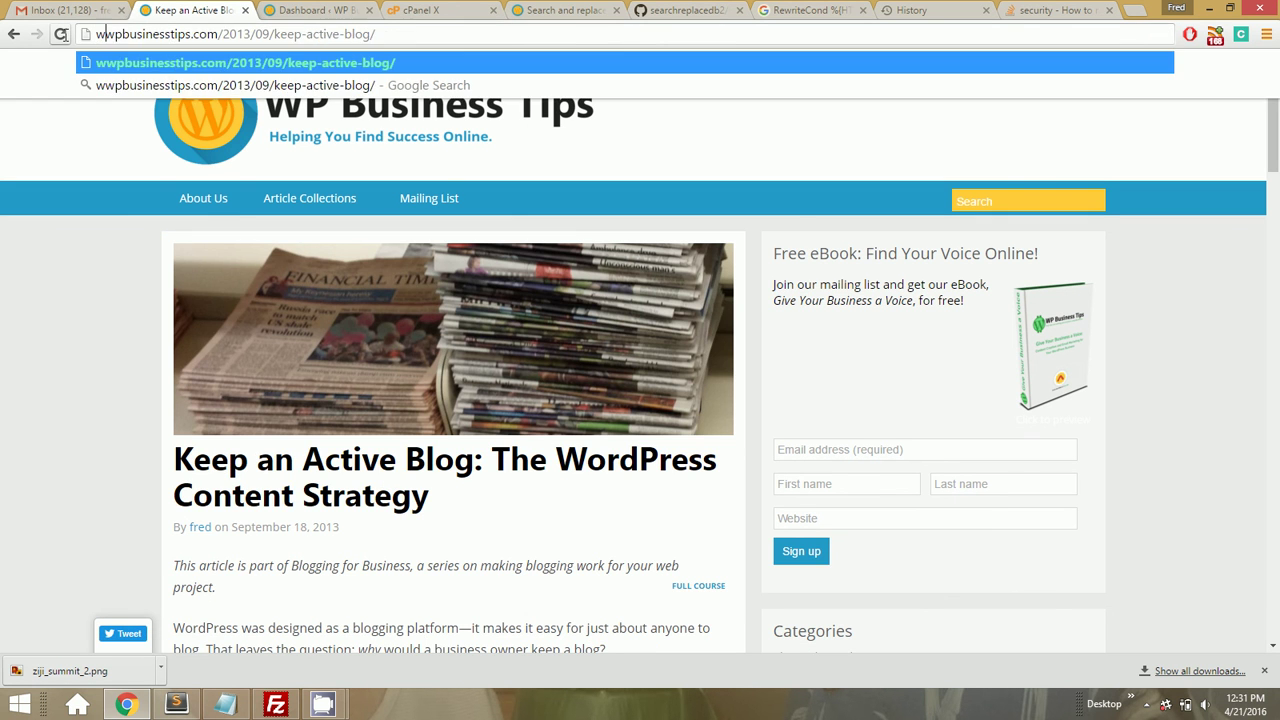
pyautogui.write('.')
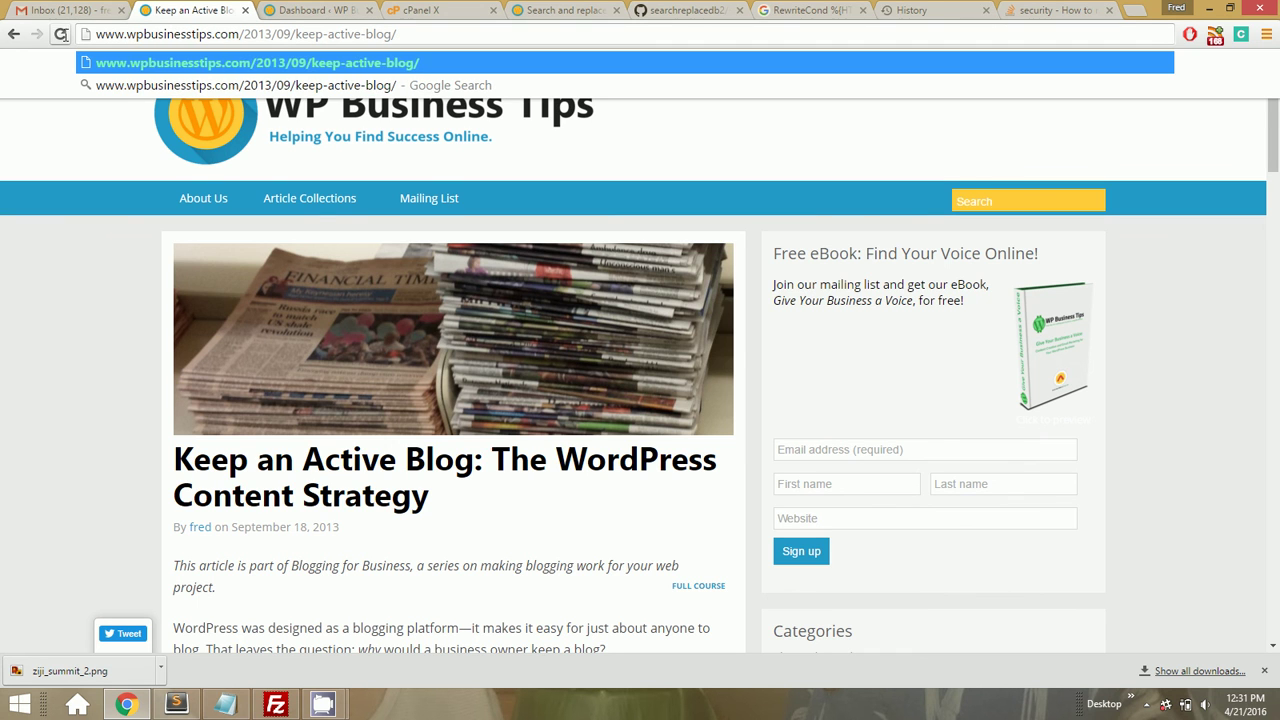
pyautogui.press('Return')
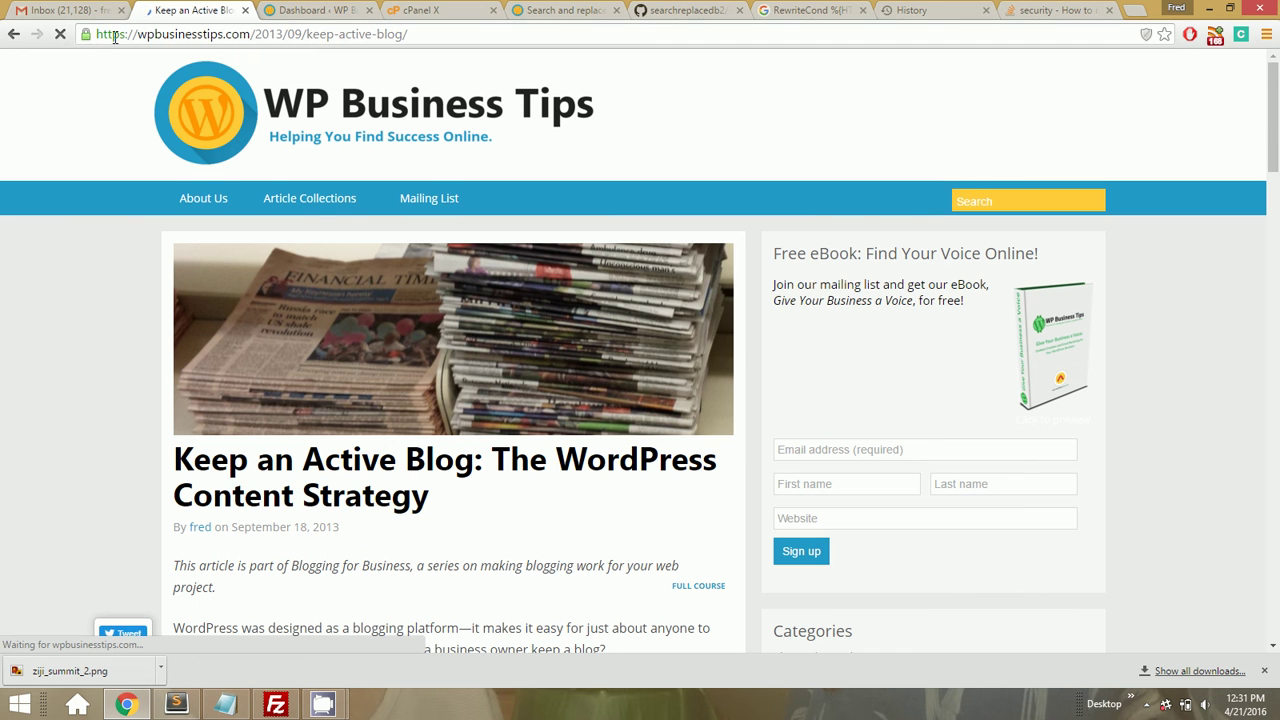
pyautogui.click(86, 34)
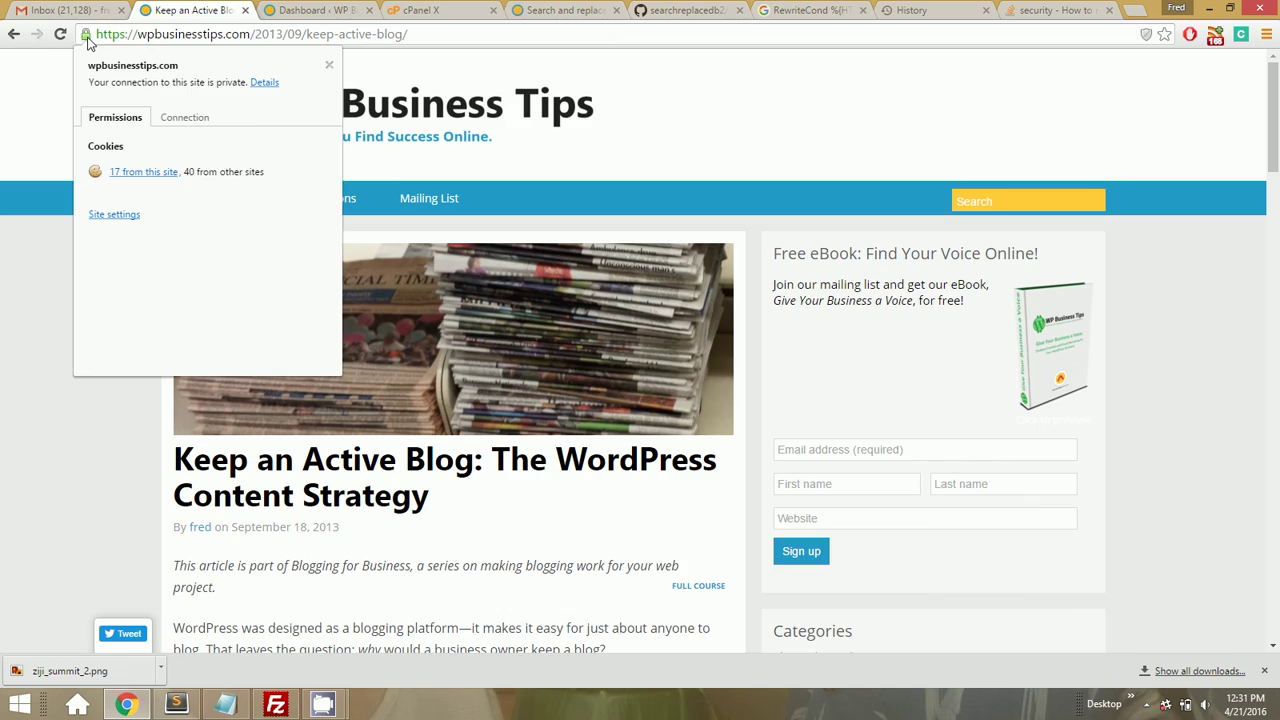
pyautogui.click(86, 34)
# Scroll through the article, then go to the WP Business Tips homepage
pyautogui.scroll(-10, 89, 372)
pyautogui.scroll(-10, 89, 373)
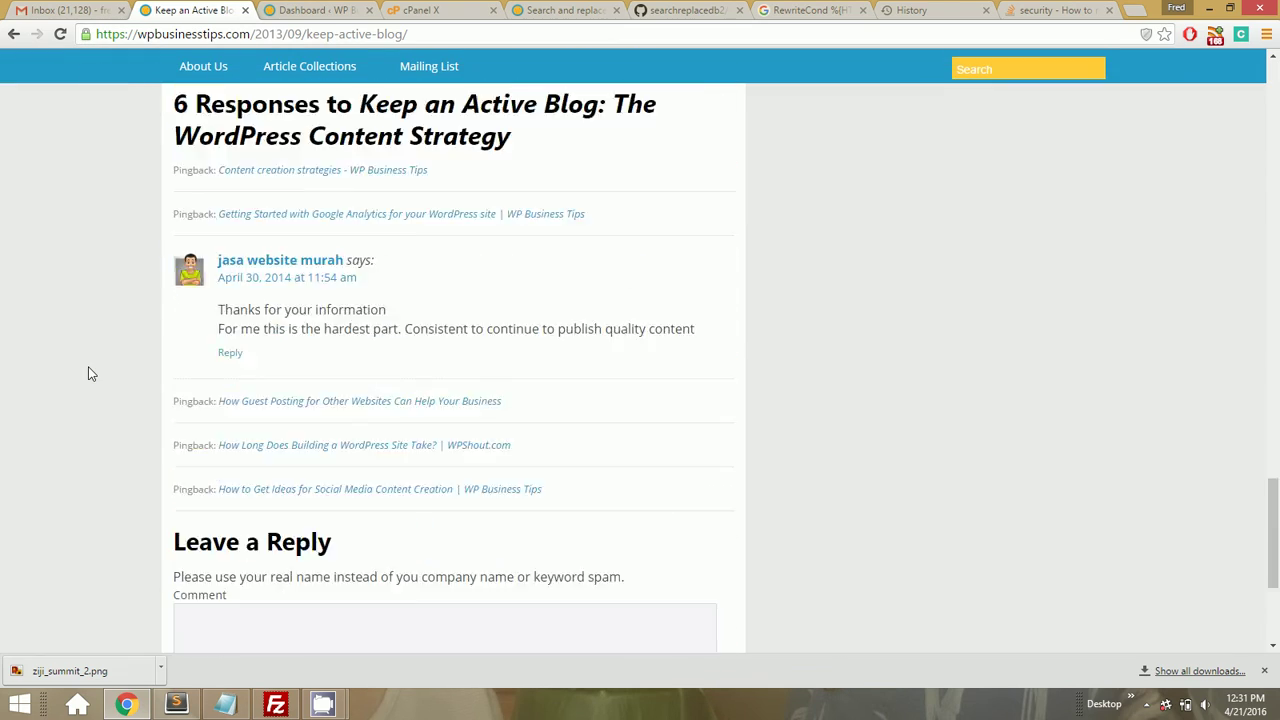
pyautogui.scroll(20, 89, 373)
pyautogui.scroll(3, 88, 372)
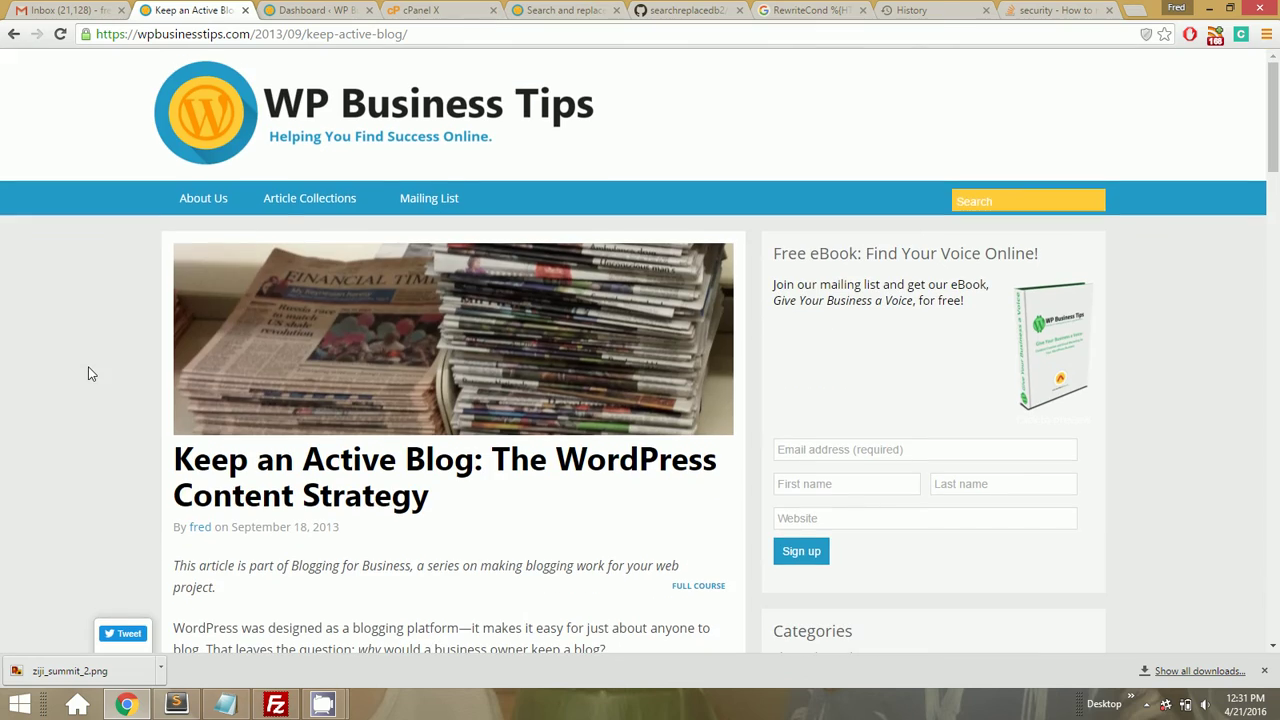
pyautogui.moveTo(294, 197)
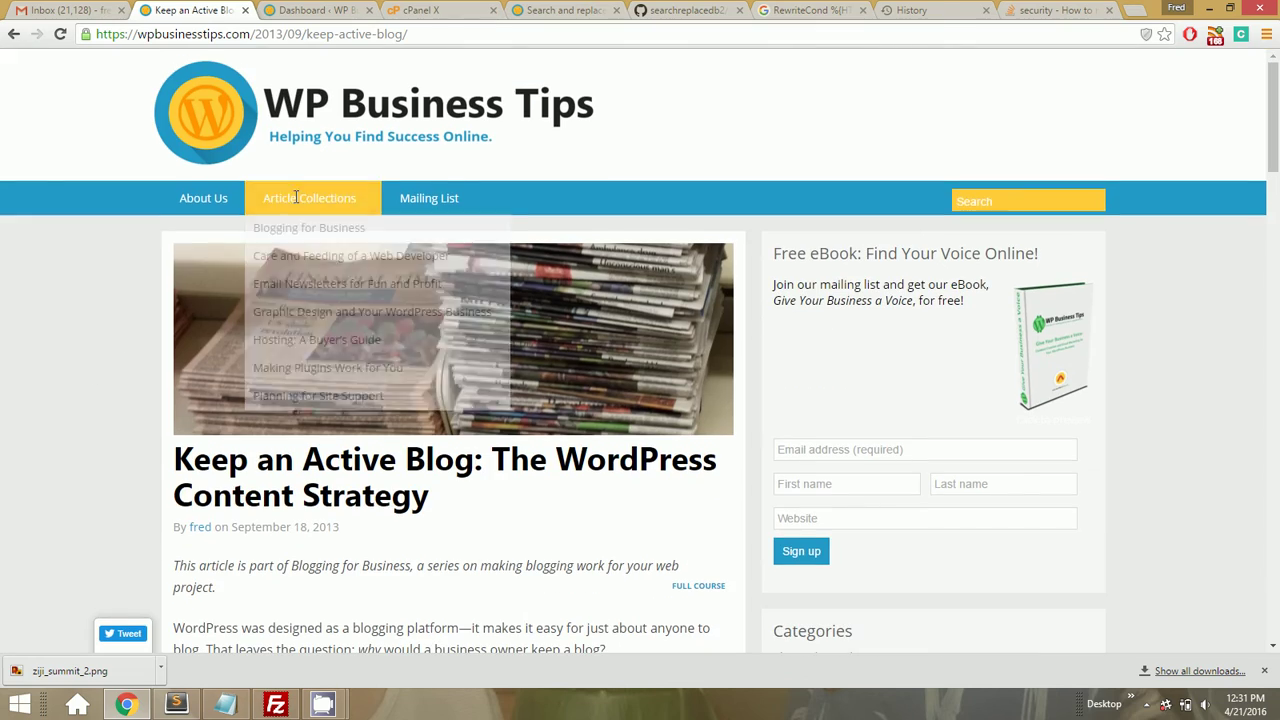
pyautogui.click(390, 135)
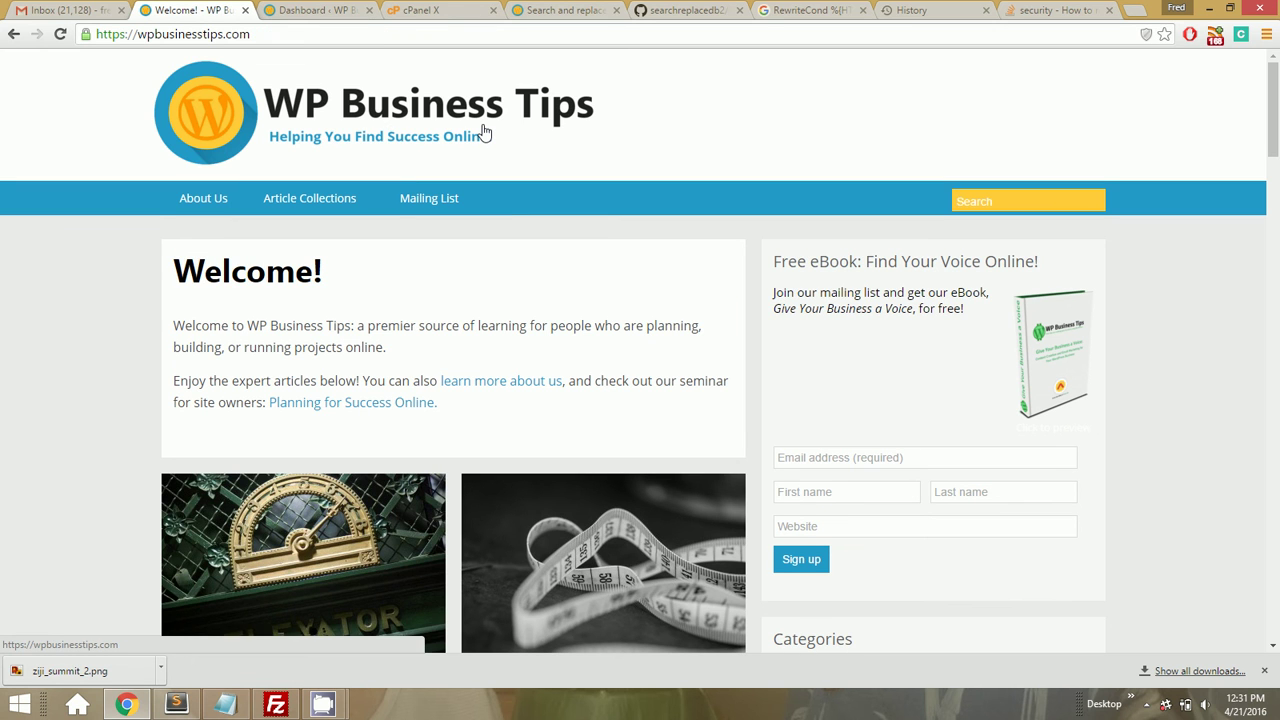
pyautogui.click(440, 10)
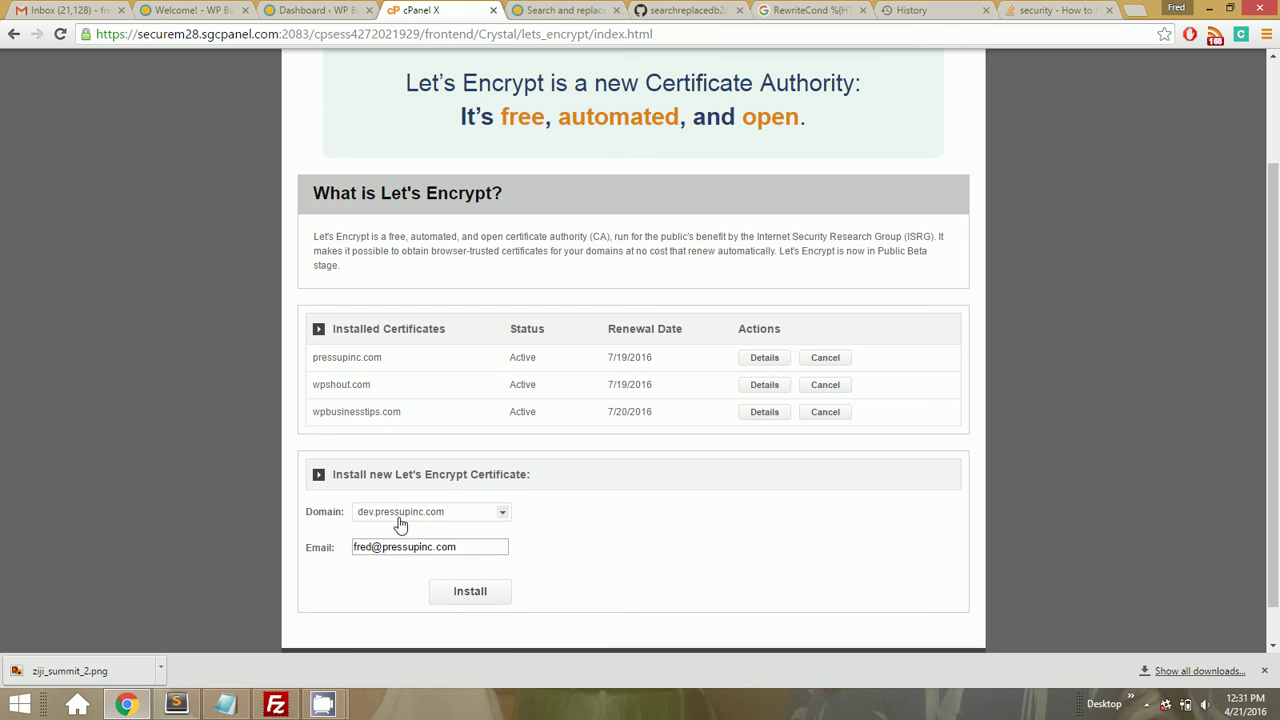
pyautogui.click(178, 10)
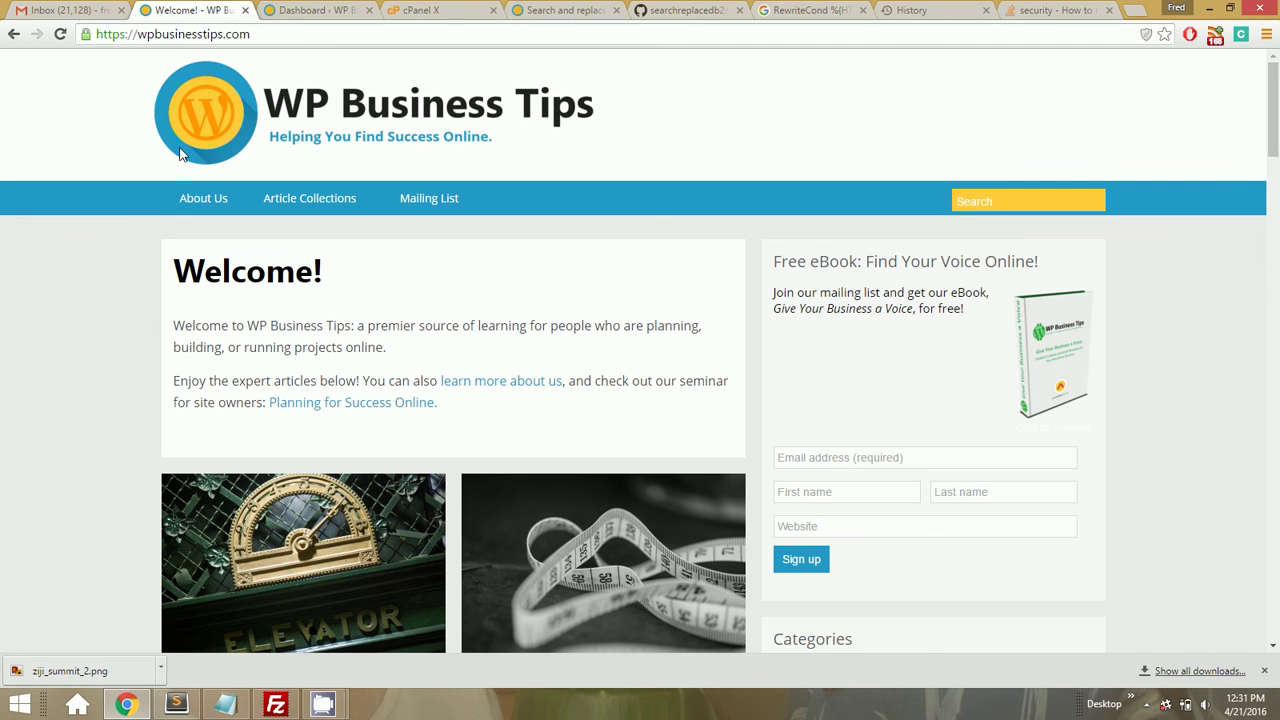
pyautogui.click(712, 10)
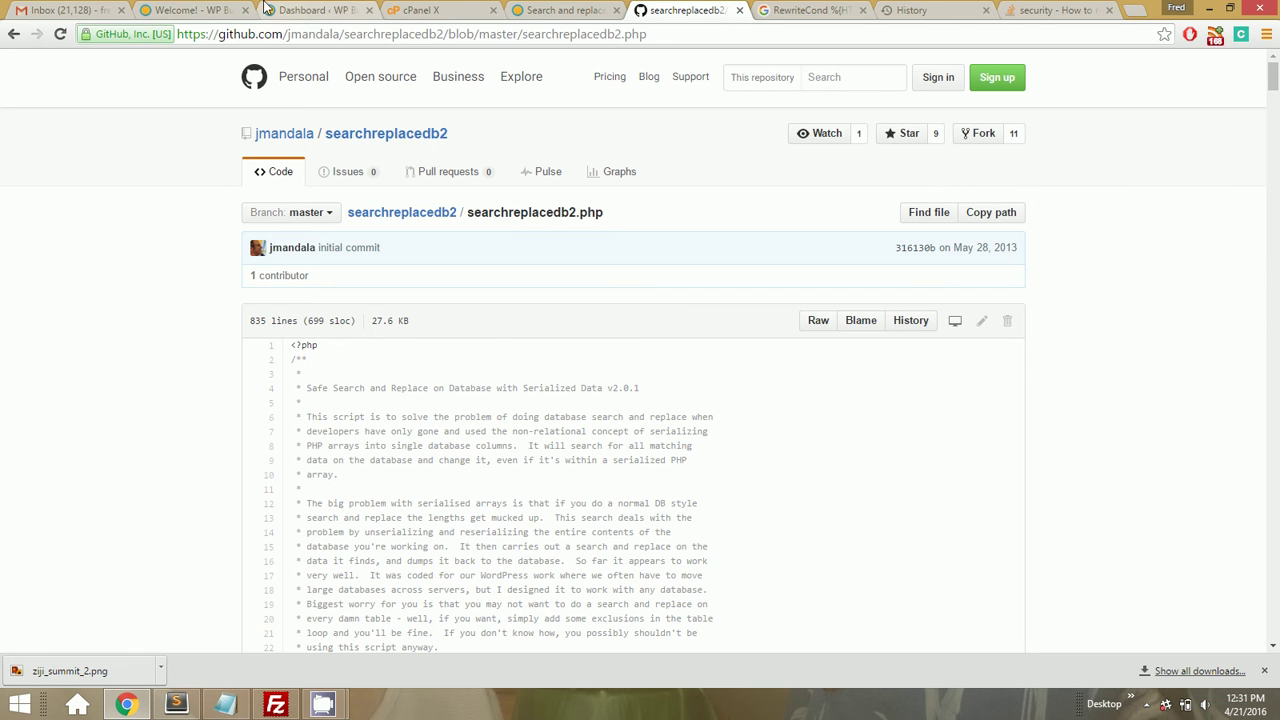
pyautogui.click(195, 10)
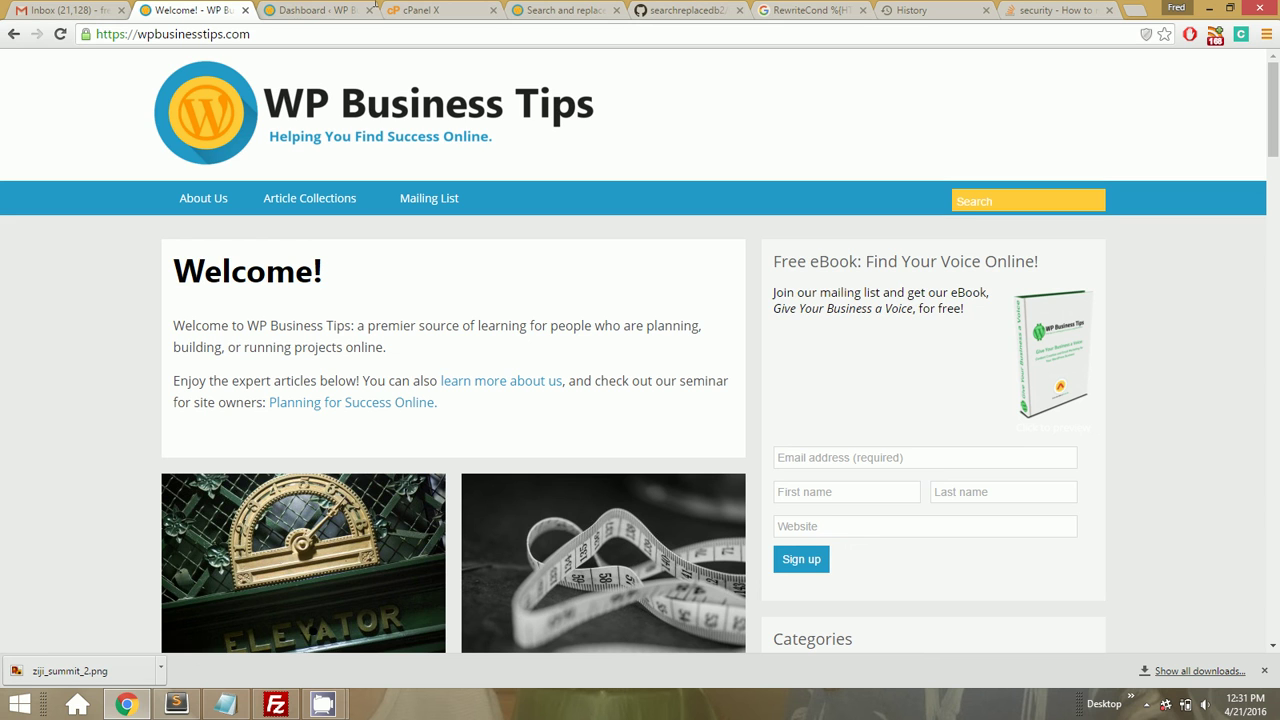
pyautogui.click(665, 8)
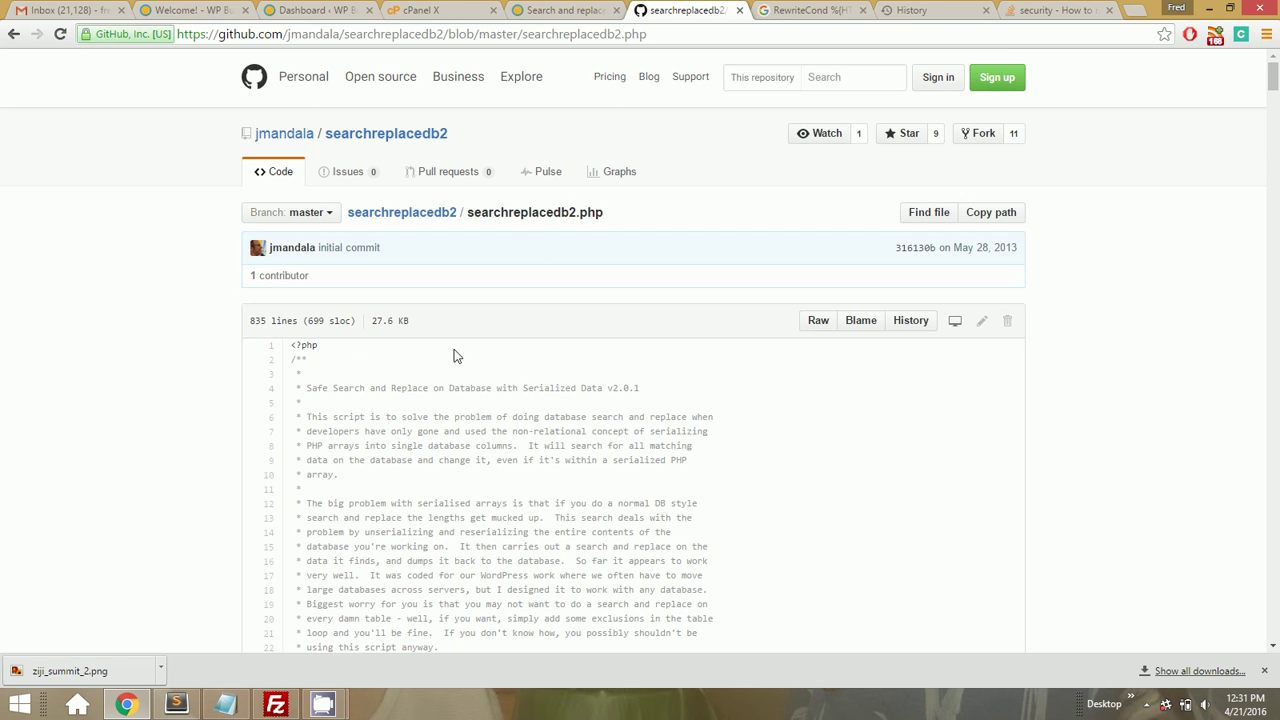
pyautogui.click(200, 9)
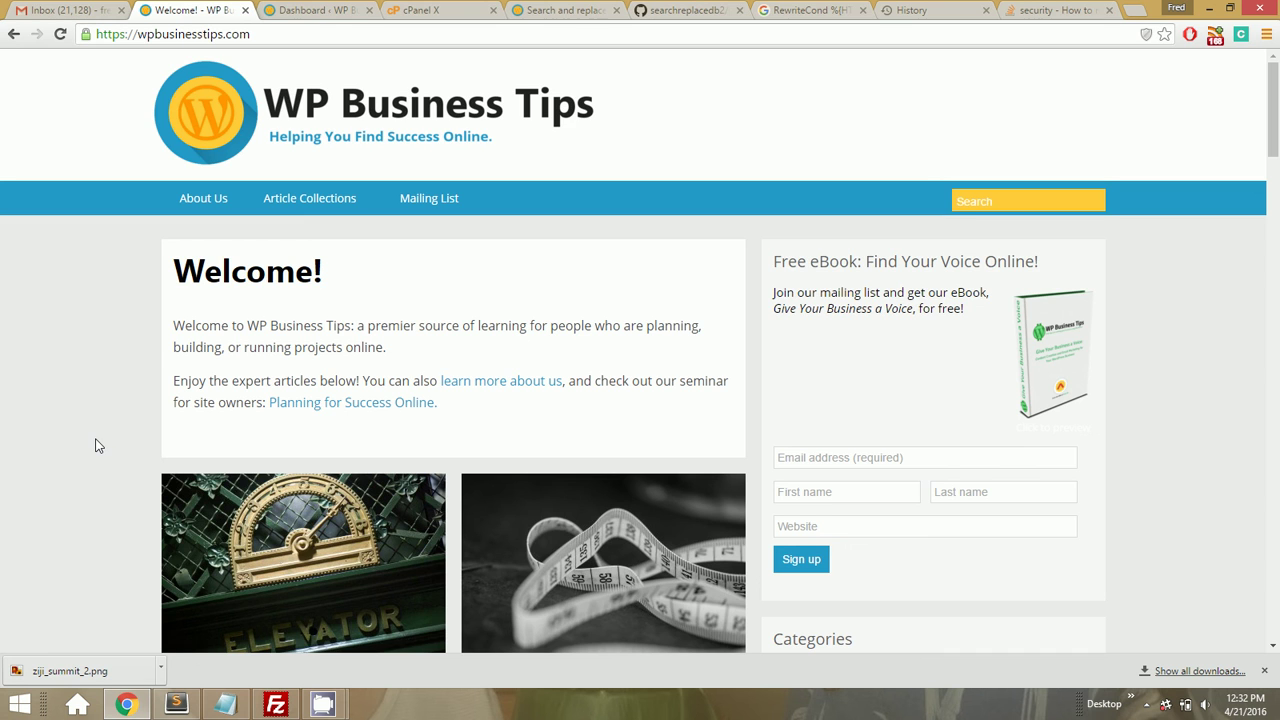
pyautogui.click(106, 35)
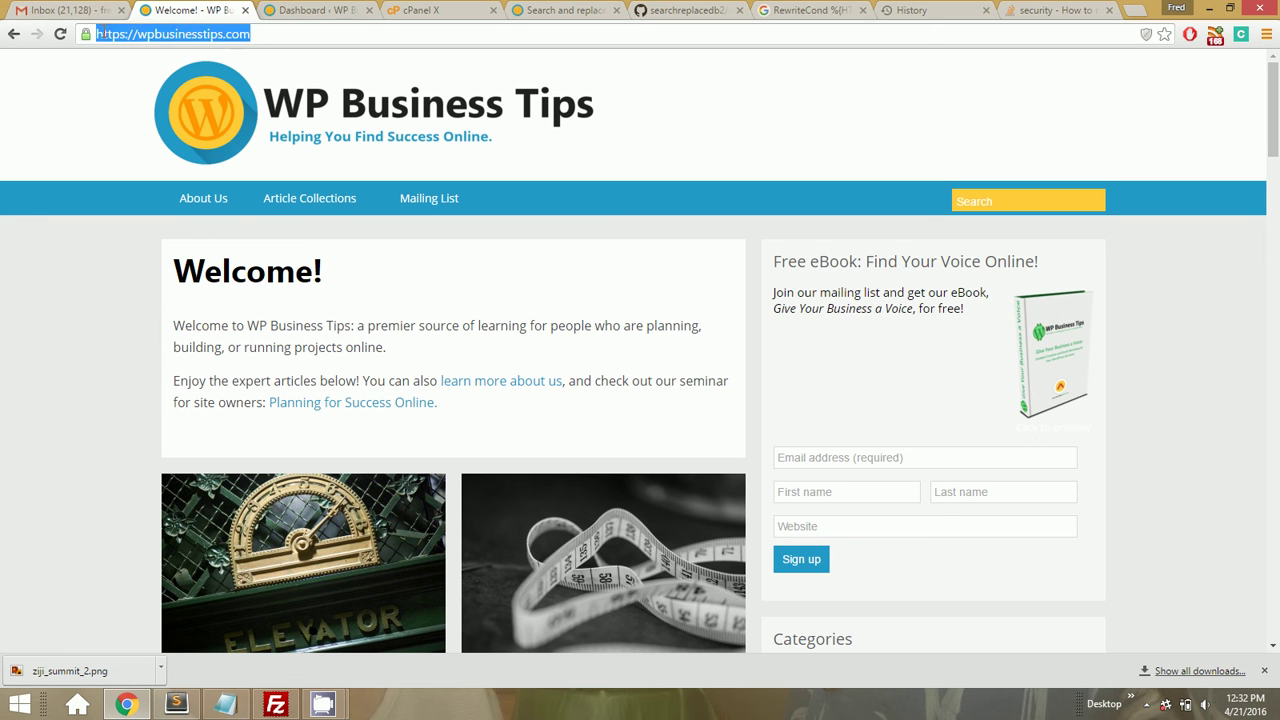
pyautogui.click(122, 318)
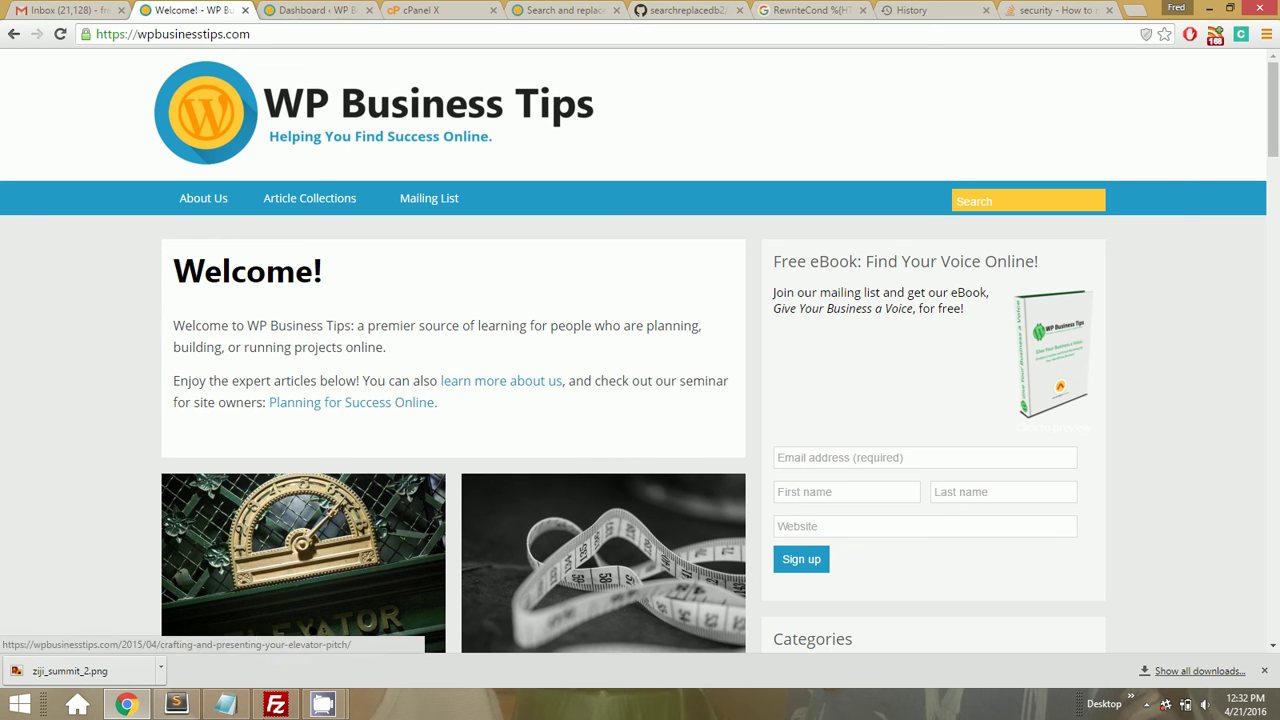
# Delete searchreplacedb2.php from the remote /wpbusinesstips folder and confirm the deletion
pyautogui.click(272, 705)
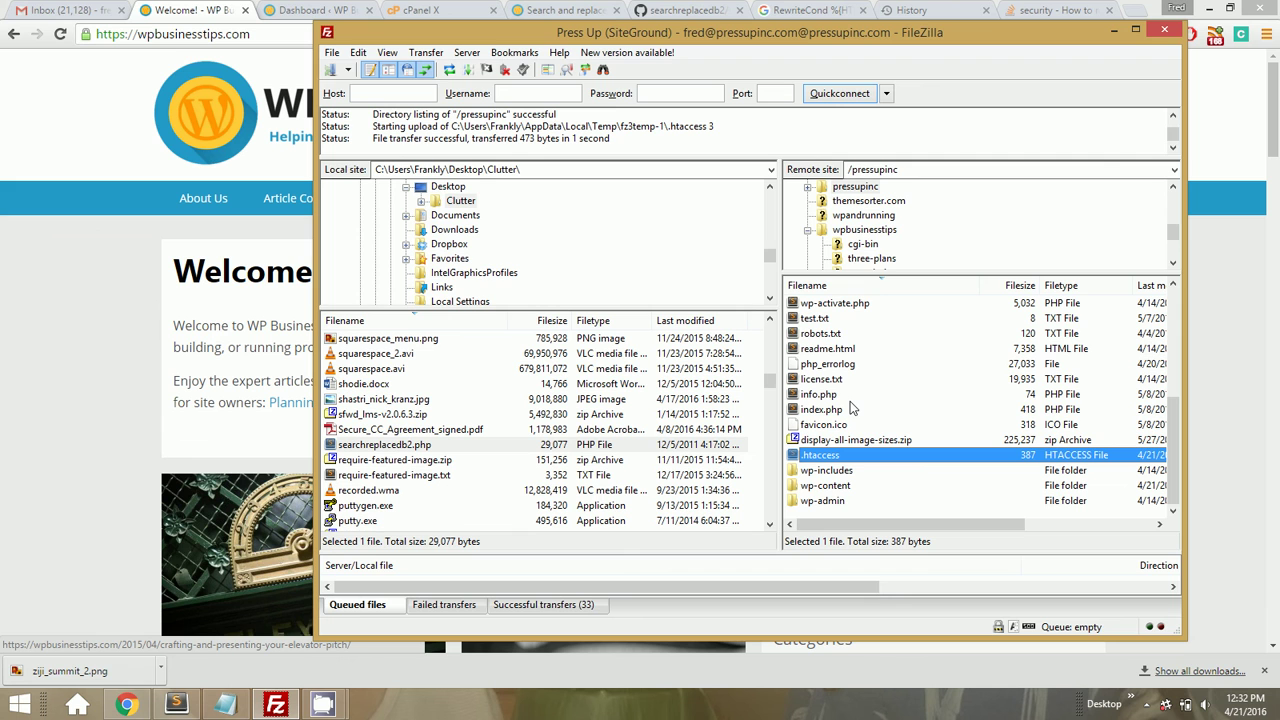
pyautogui.click(864, 230)
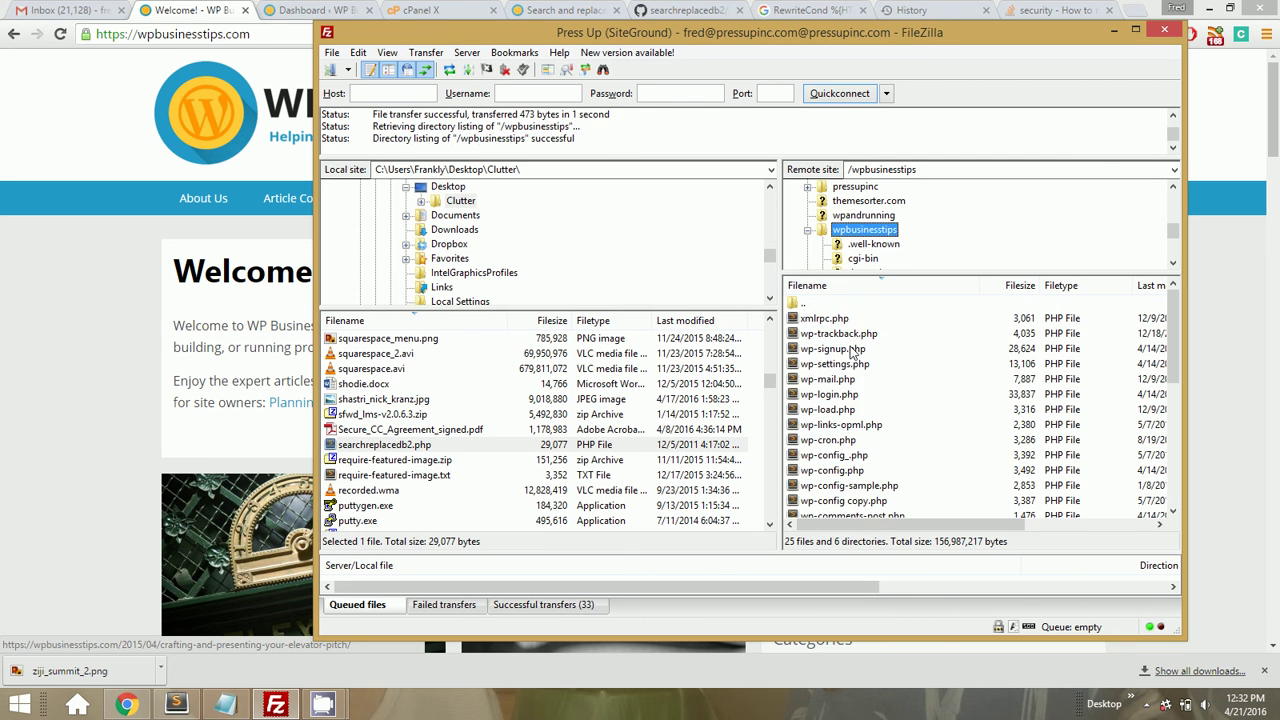
pyautogui.scroll(-5, 848, 395)
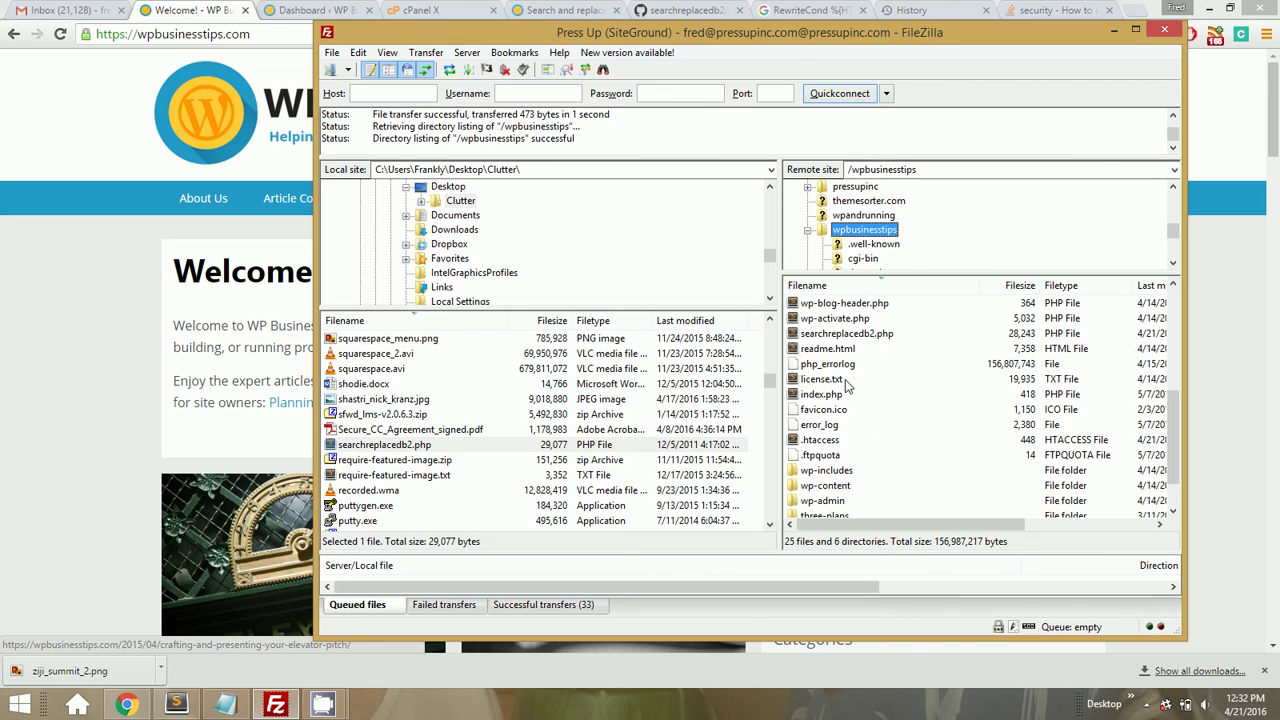
pyautogui.click(842, 334)
pyautogui.press('Delete')
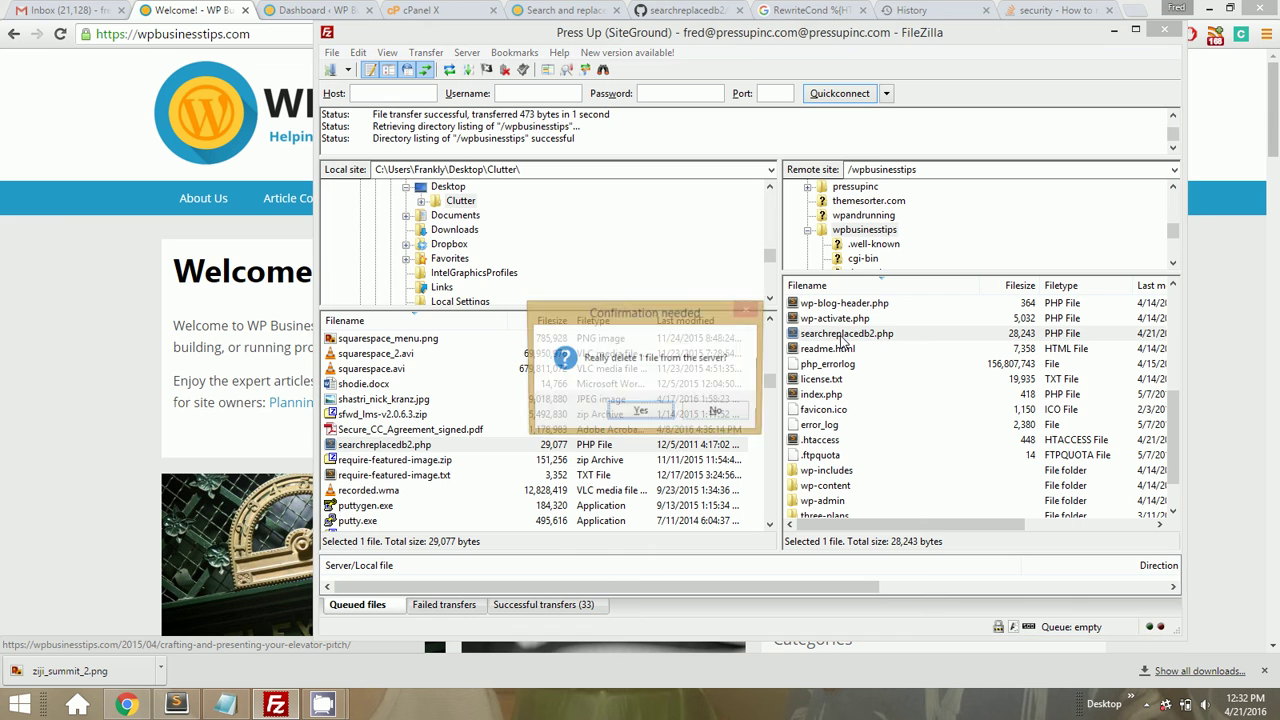
pyautogui.click(640, 412)
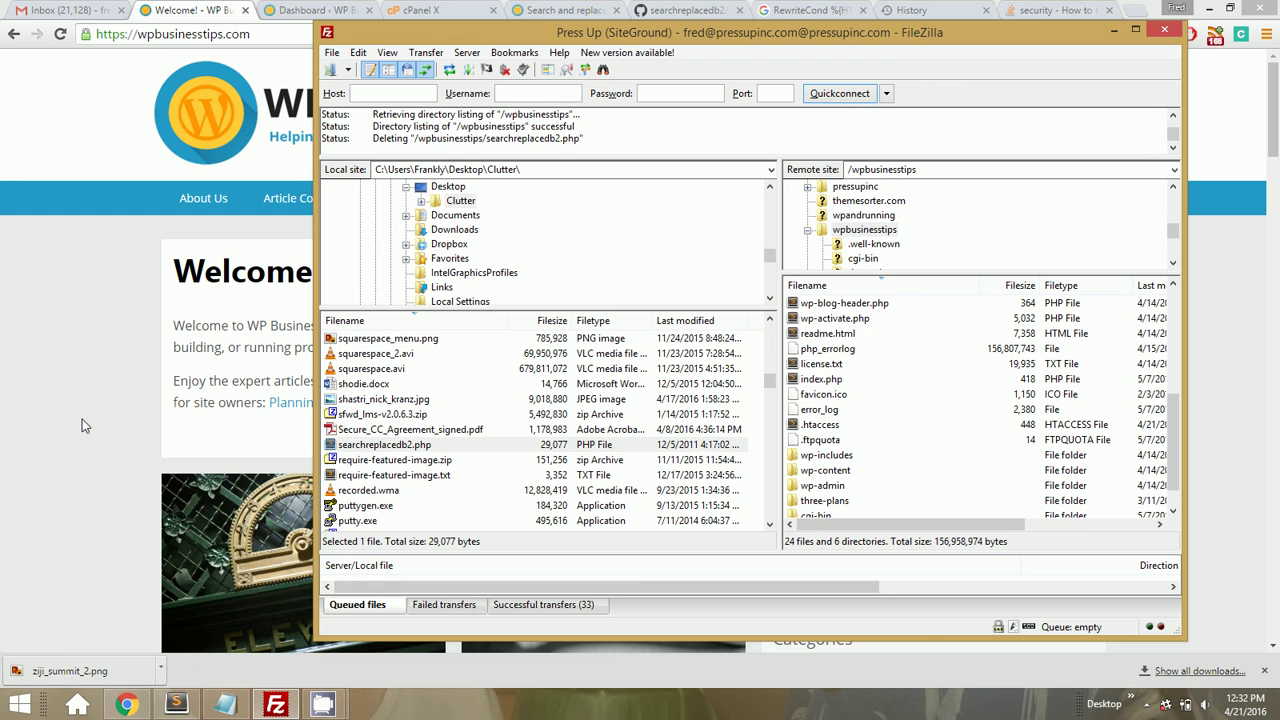
pyautogui.scroll(3, 866, 400)
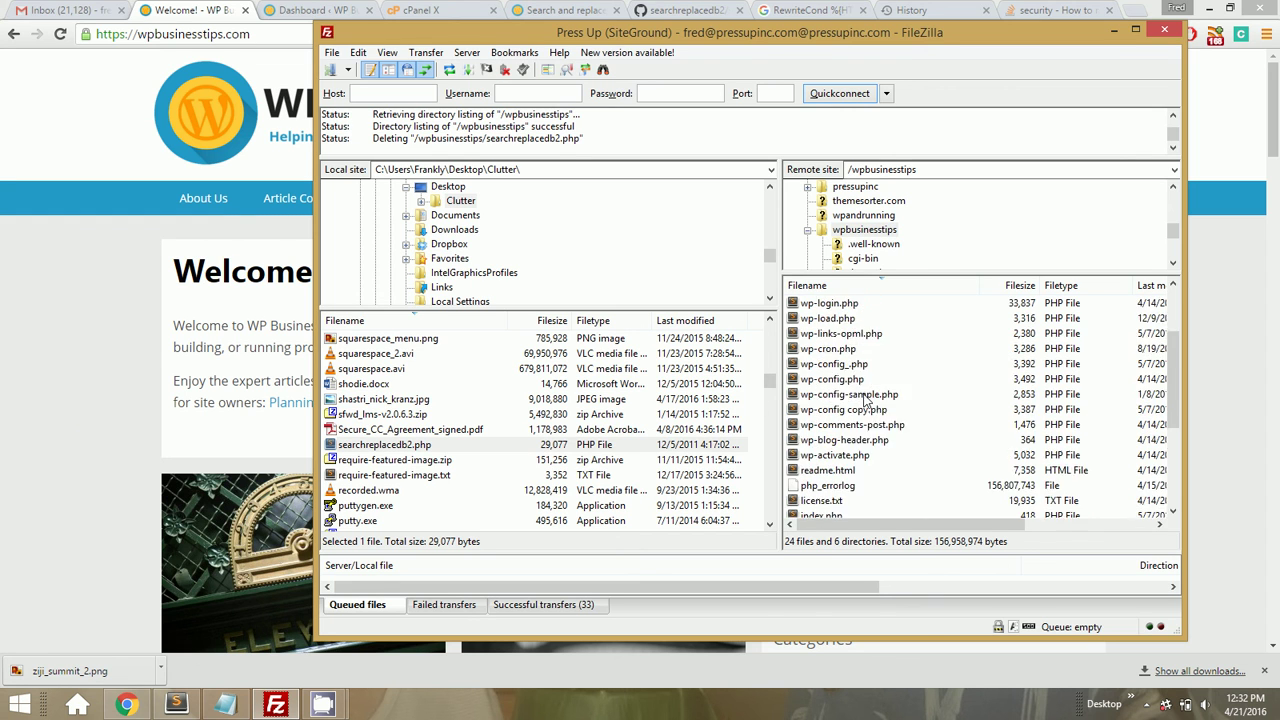
pyautogui.scroll(-1, 866, 400)
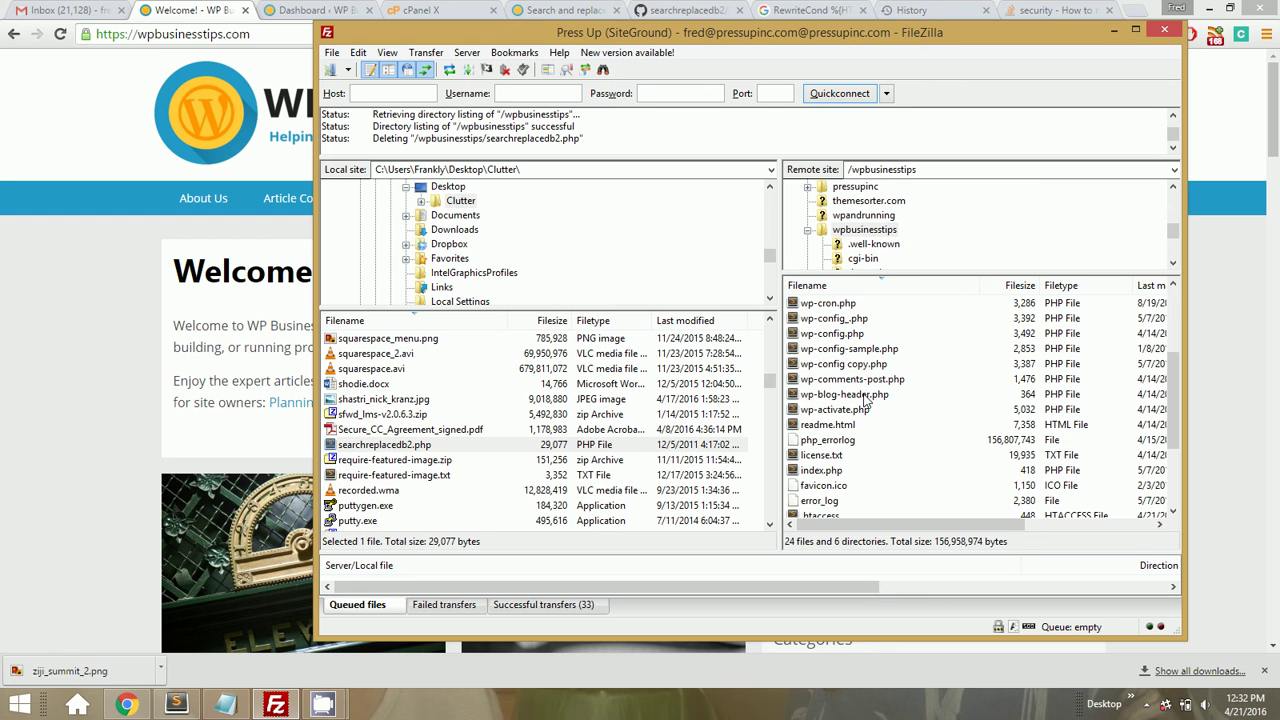
pyautogui.click(109, 339)
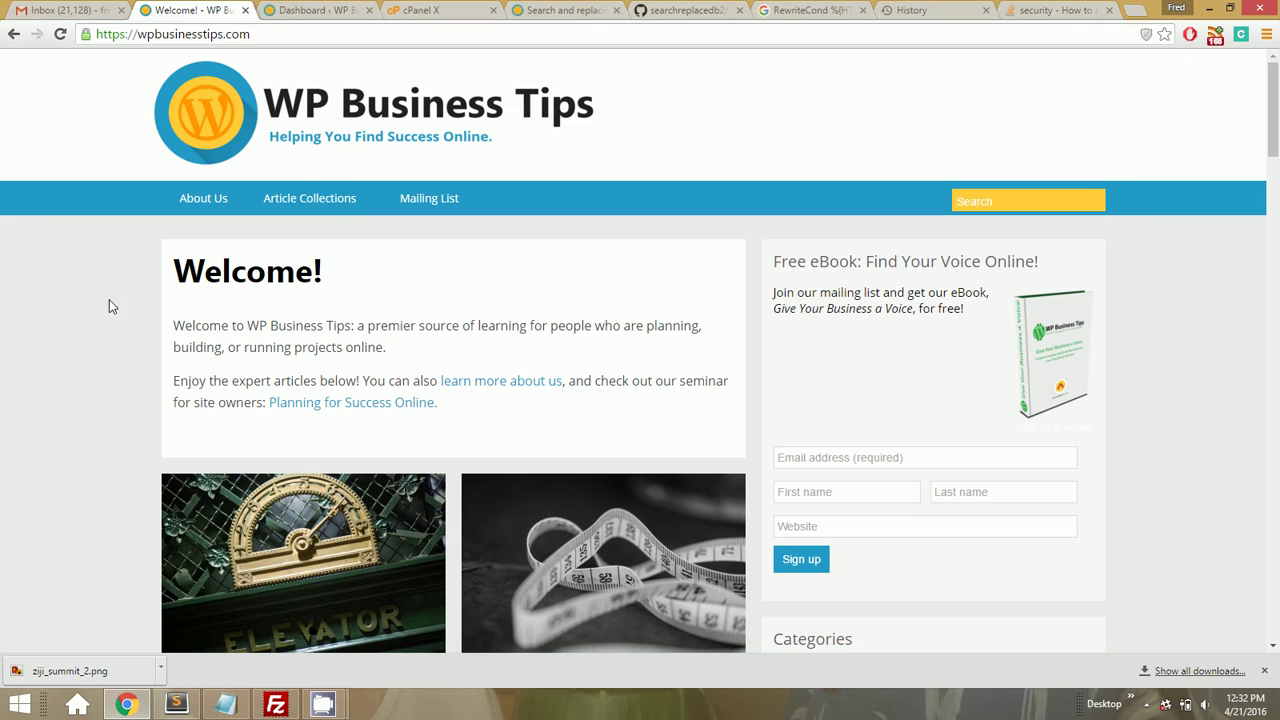
pyautogui.doubleClick(210, 36)
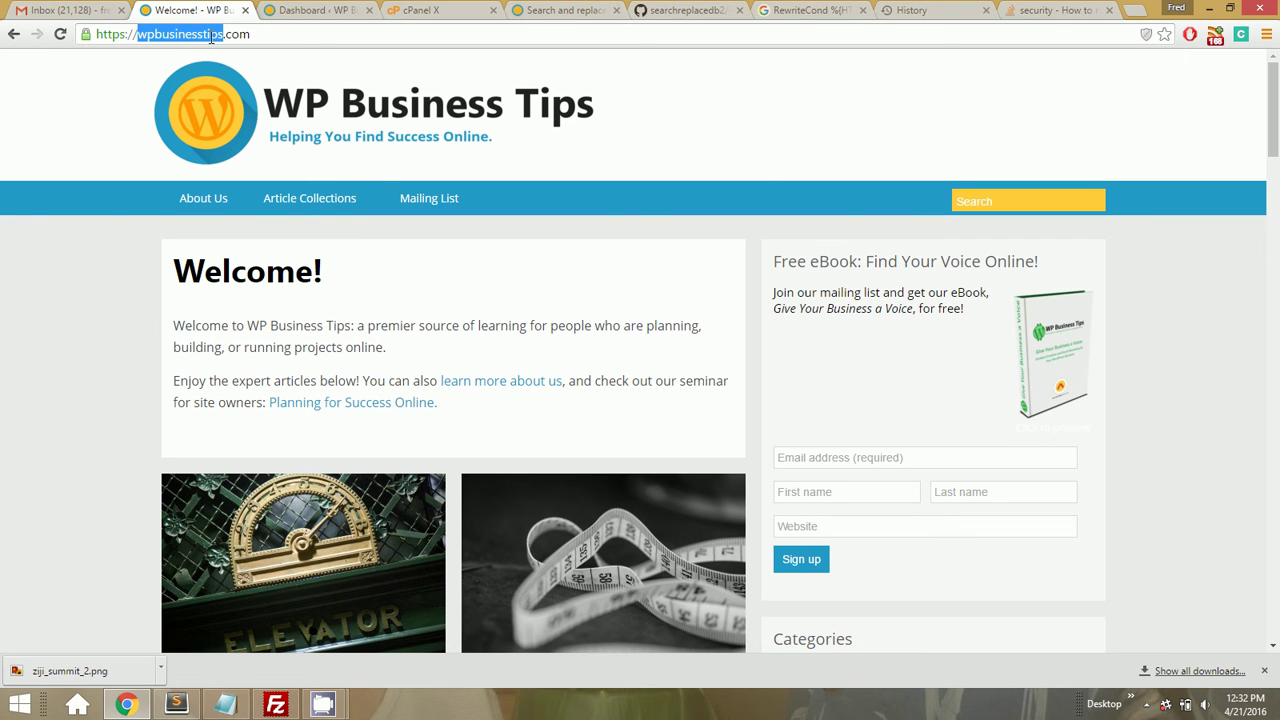
pyautogui.click(322, 704)
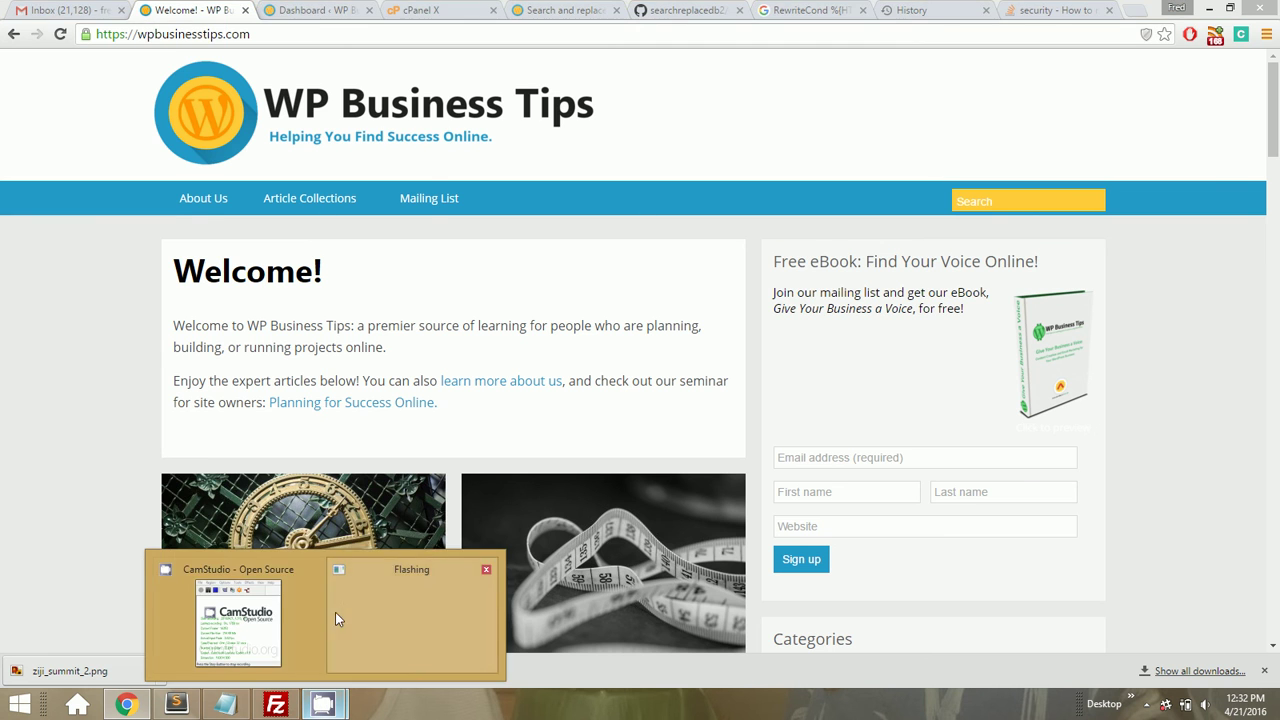
pyautogui.moveTo(262, 616)
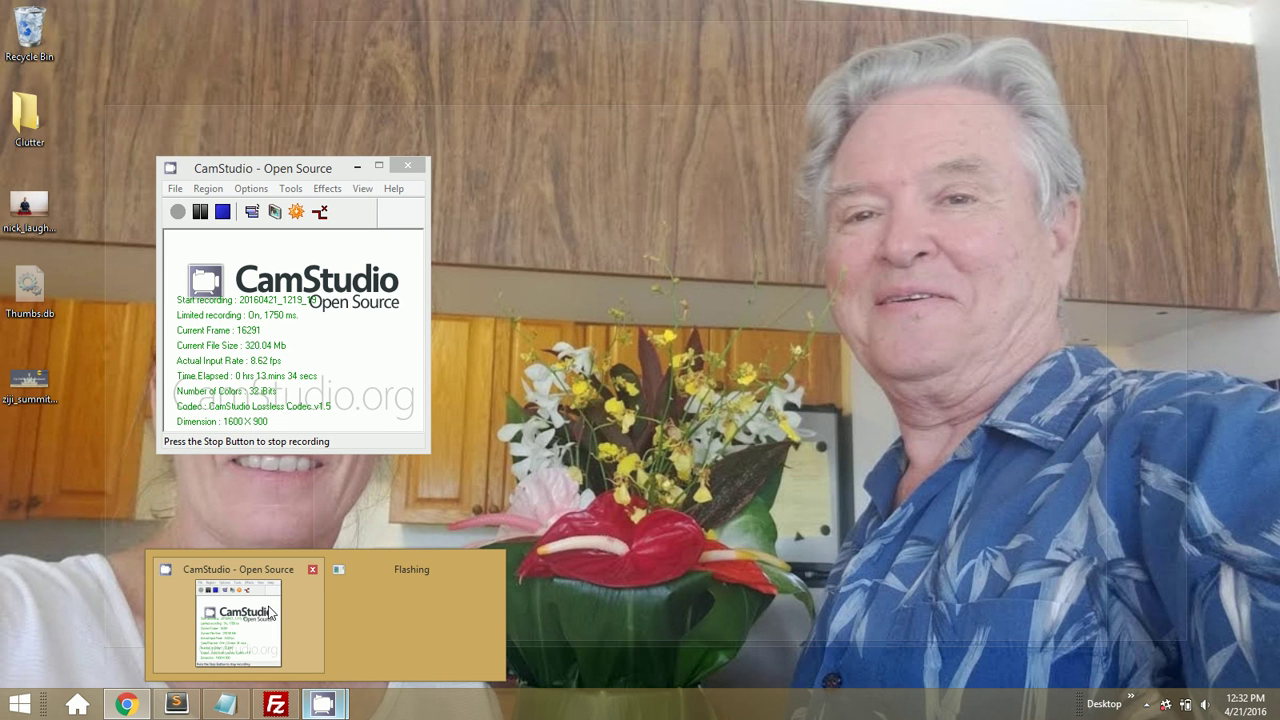